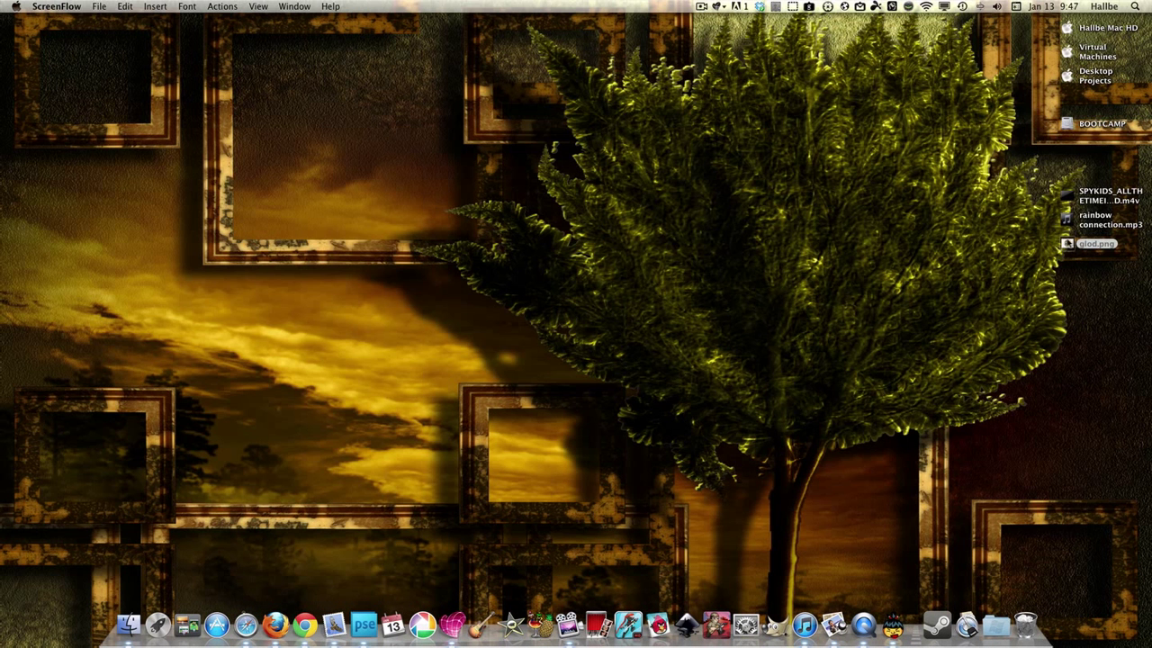
# Open the glod.png reference image in Preview, then close it.
pyautogui.doubleClick(1068, 243)
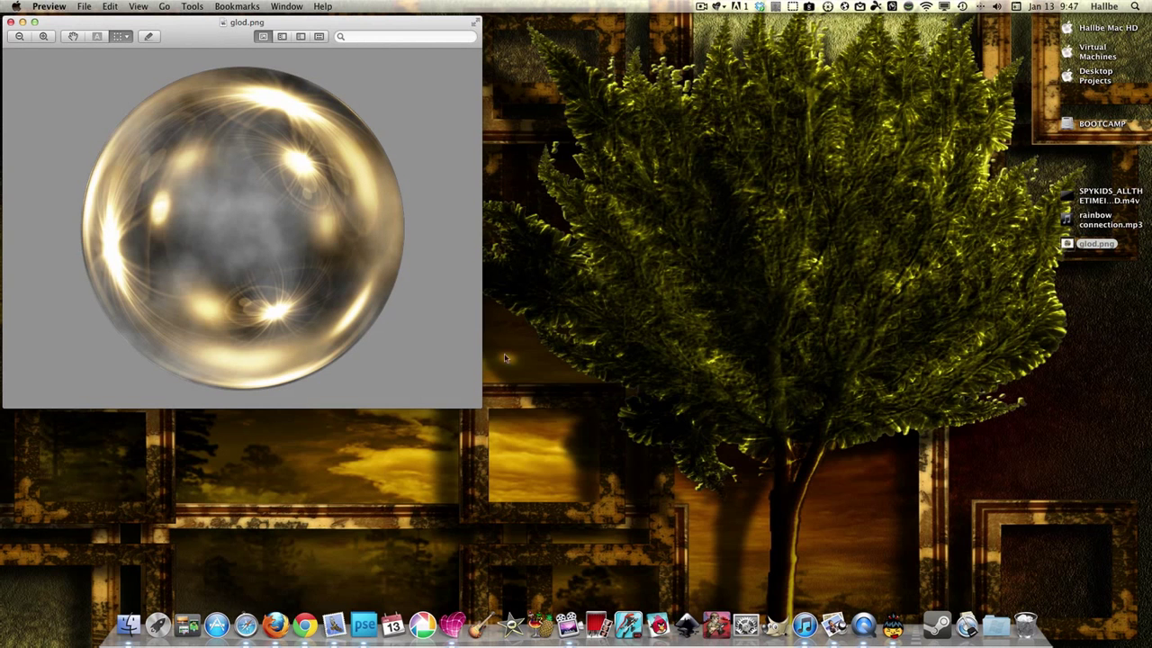
pyautogui.click(11, 22)
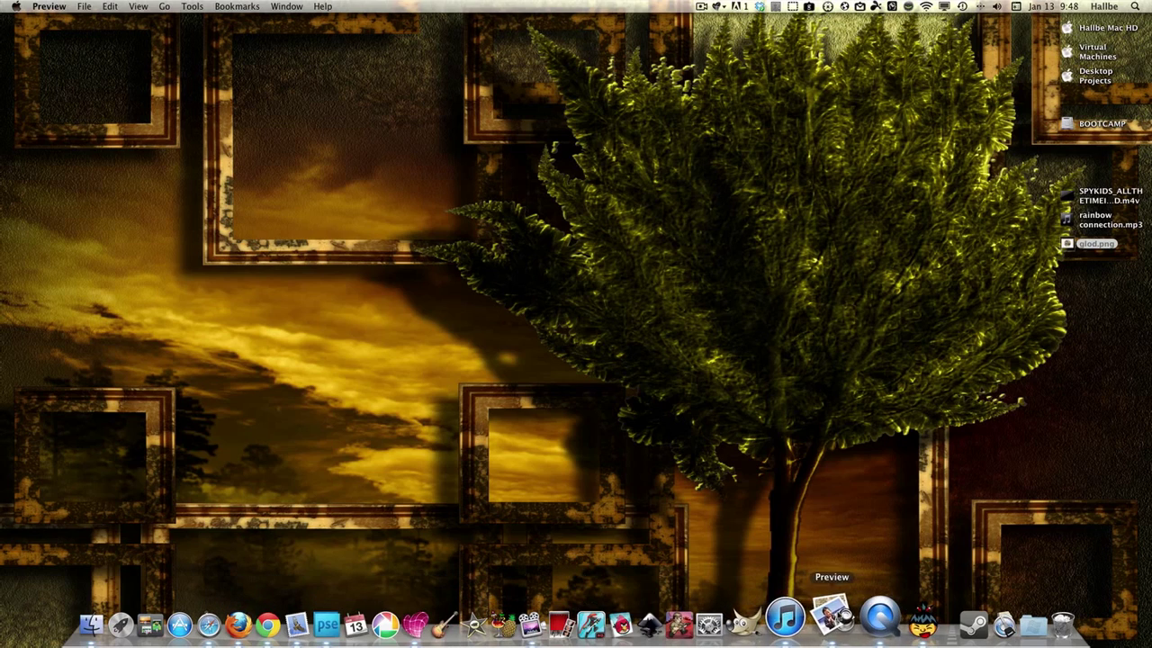
# Launch Sumo Paint Air, create a maximized 800x600 image and fill it black.
pyautogui.click(894, 619)
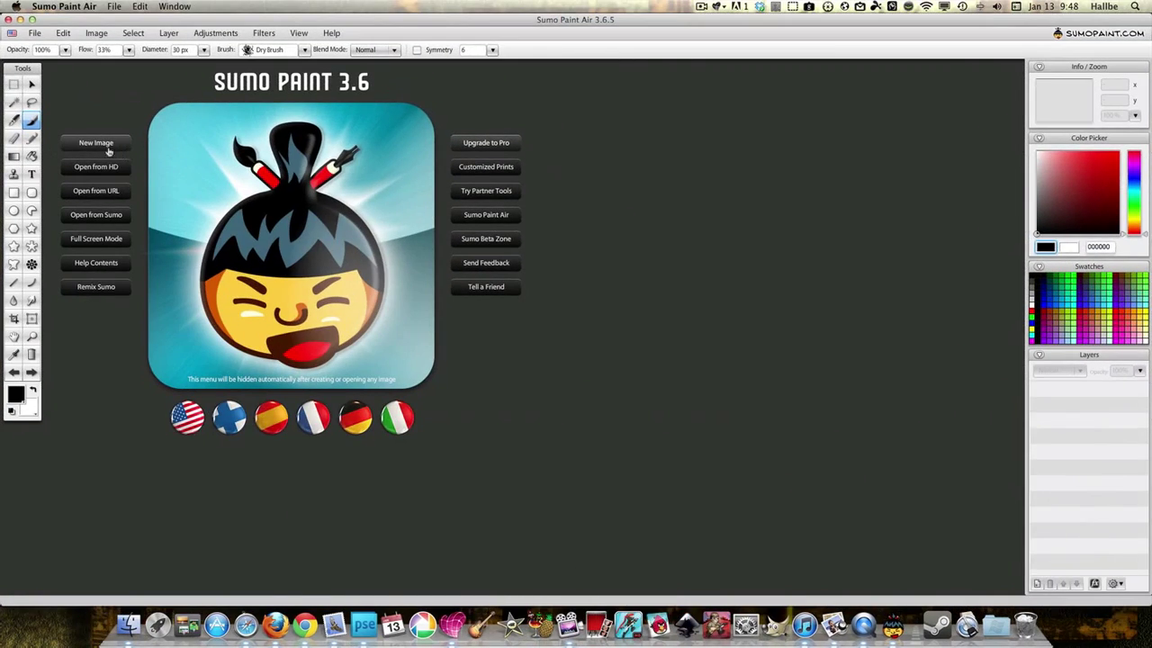
pyautogui.click(95, 142)
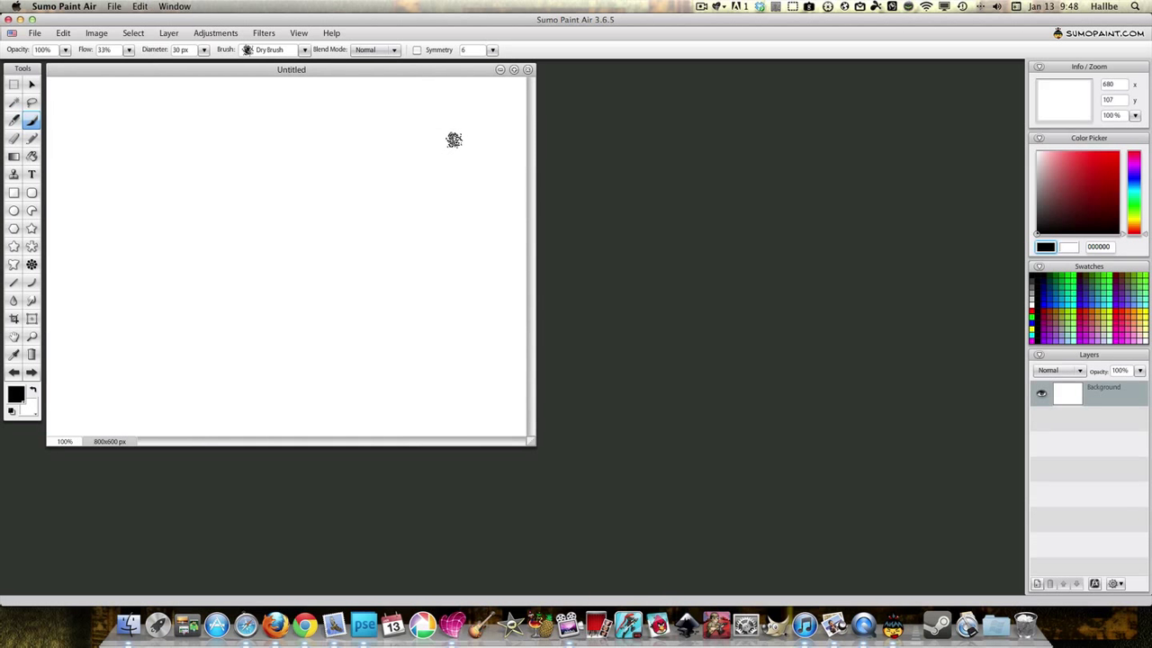
pyautogui.click(513, 69)
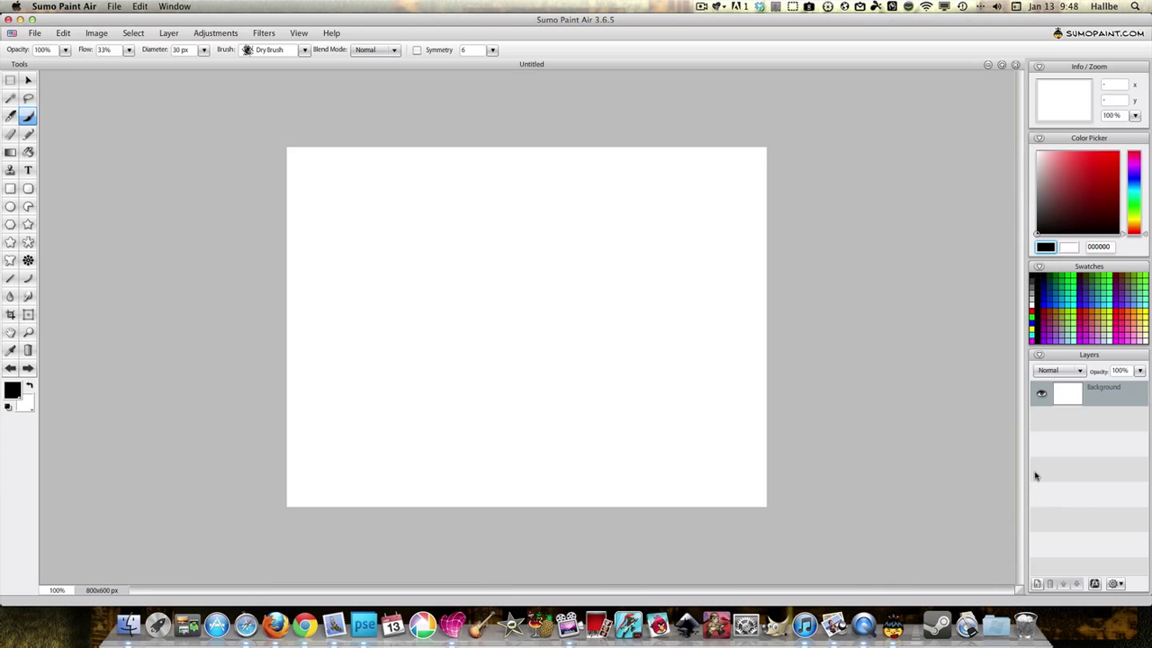
pyautogui.click(28, 152)
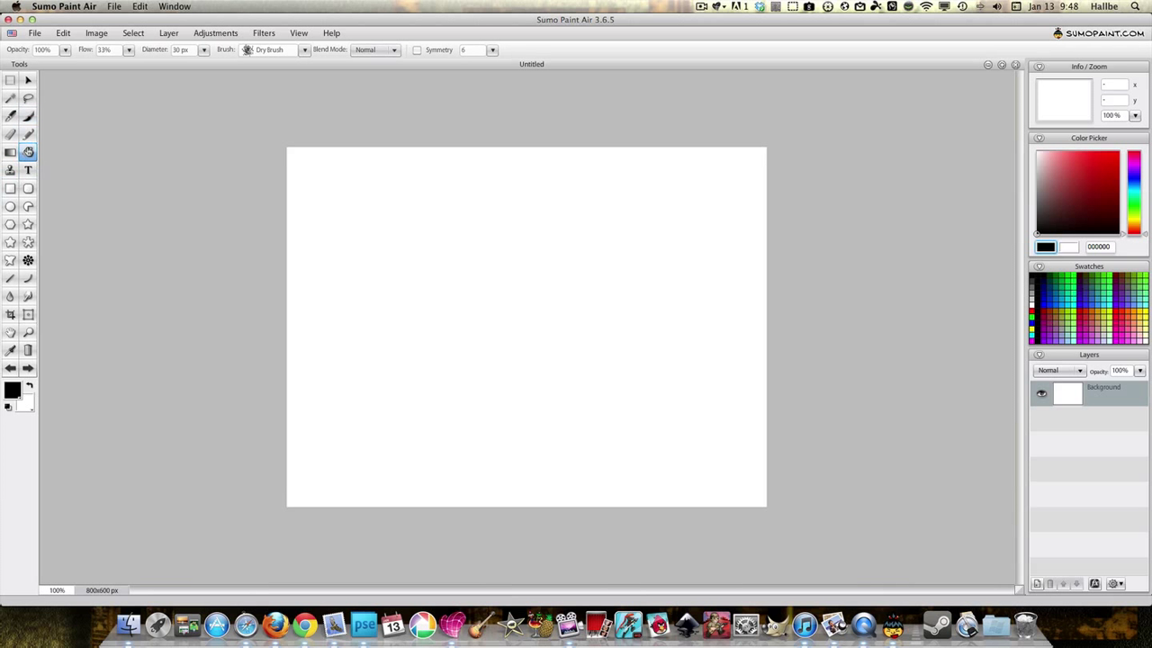
pyautogui.click(574, 287)
# Drag a black-to-white linear gradient diagonally across the canvas.
pyautogui.click(11, 153)
pyautogui.click(206, 49)
pyautogui.click(120, 80)
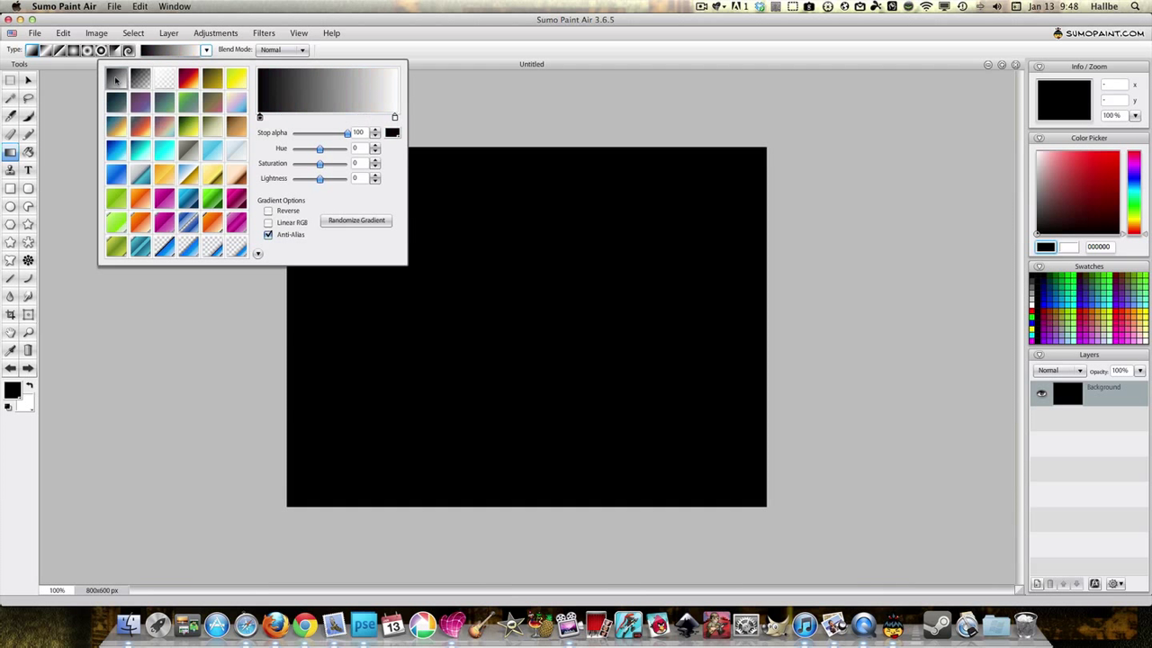
pyautogui.click(45, 50)
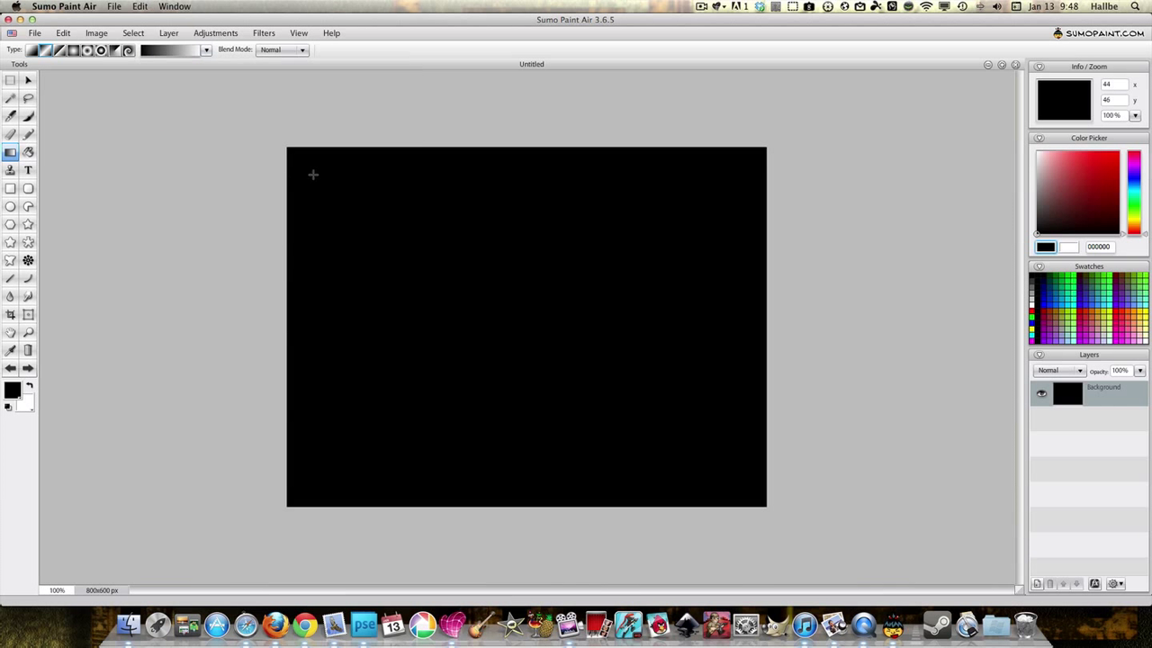
pyautogui.moveTo(311, 175); pyautogui.dragTo(715, 471)
# Darken the gradient background with a Hue/Saturation brightness adjustment.
pyautogui.click(216, 33)
pyautogui.click(250, 114)
pyautogui.moveTo(575, 347); pyautogui.dragTo(558, 347)
# Apply the darkening, then add Layer 1 and fill it black.
pyautogui.click(576, 363)
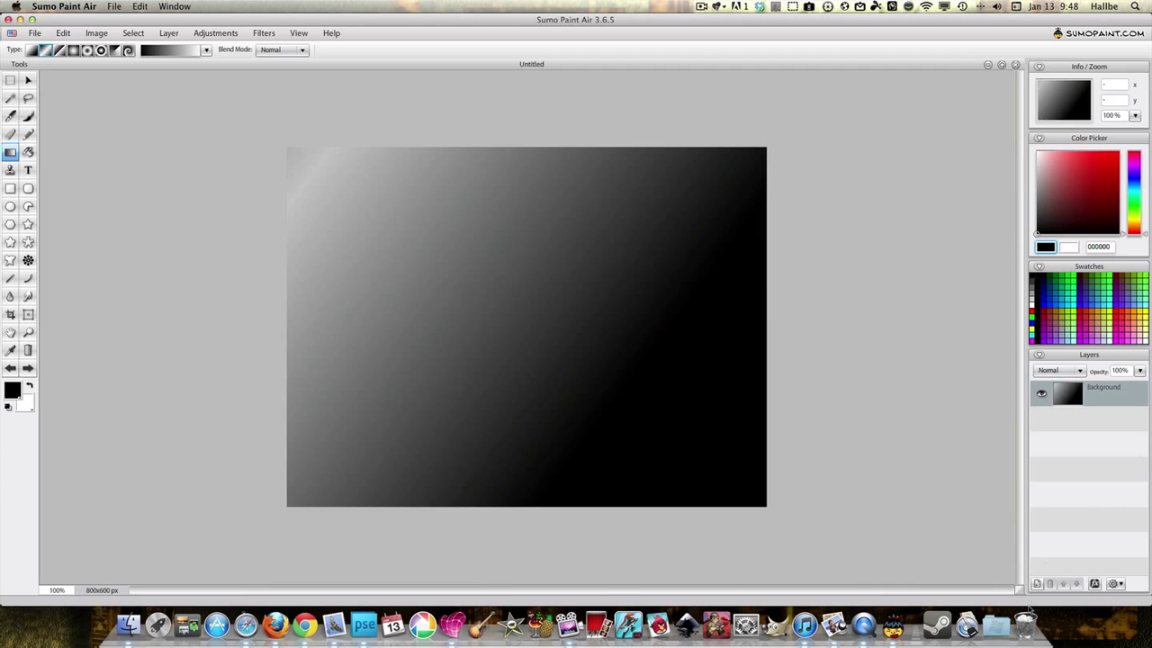
pyautogui.click(1036, 583)
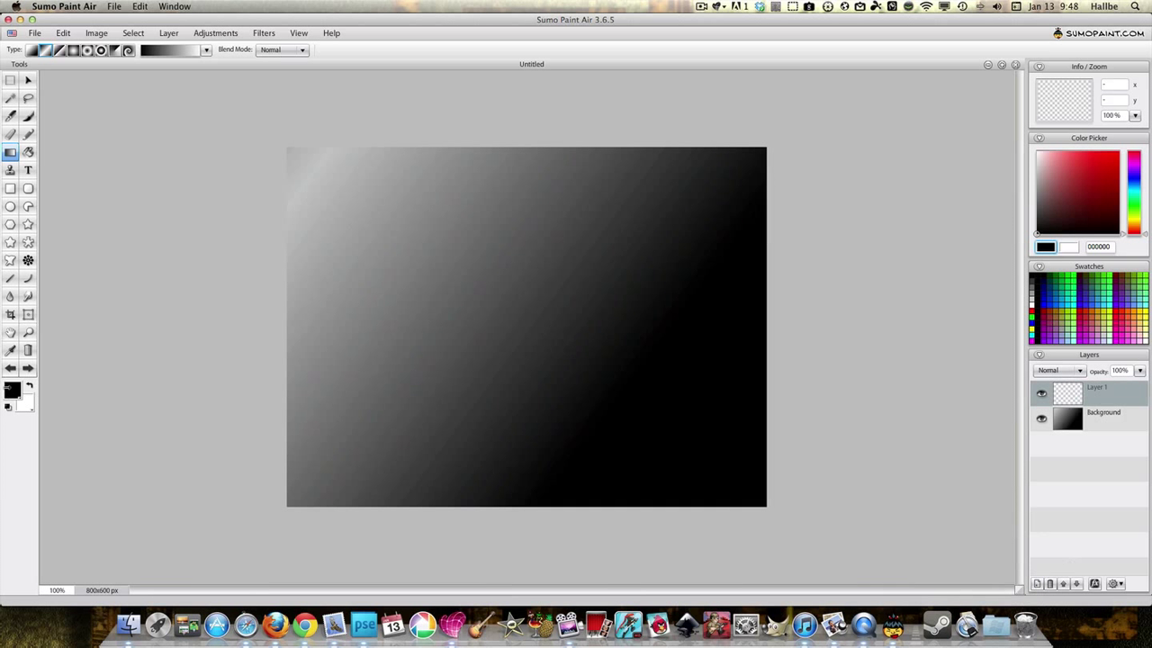
pyautogui.click(28, 152)
pyautogui.click(426, 233)
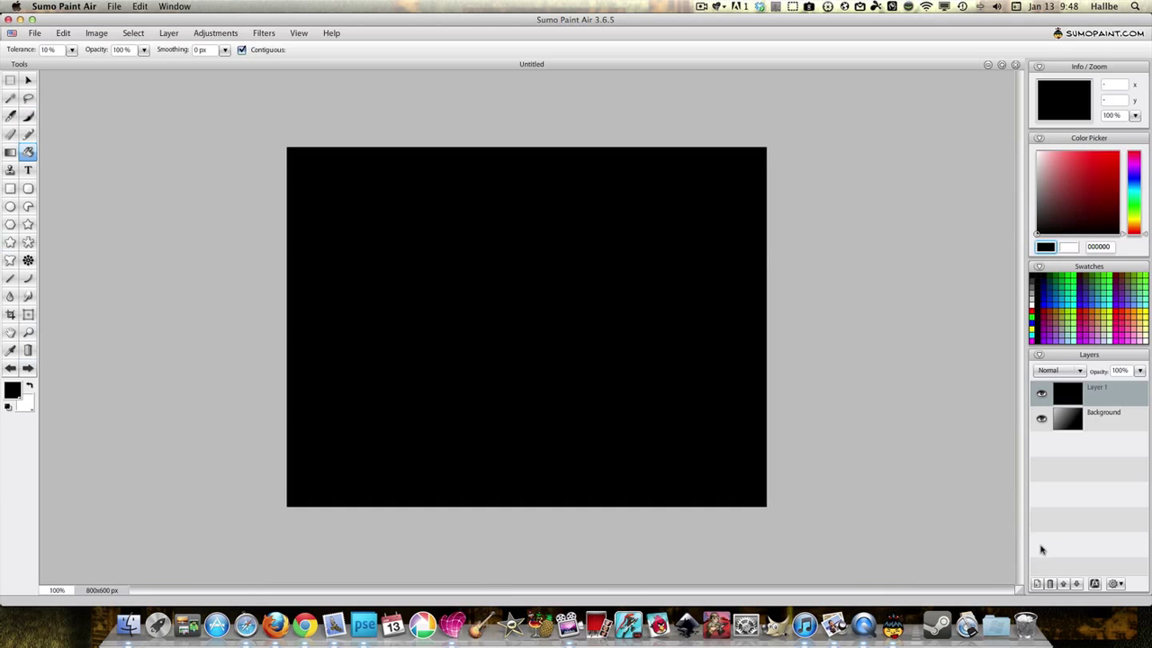
# Add Layer 2 and set the brush to 256 px diameter and 100% flow.
pyautogui.click(1037, 583)
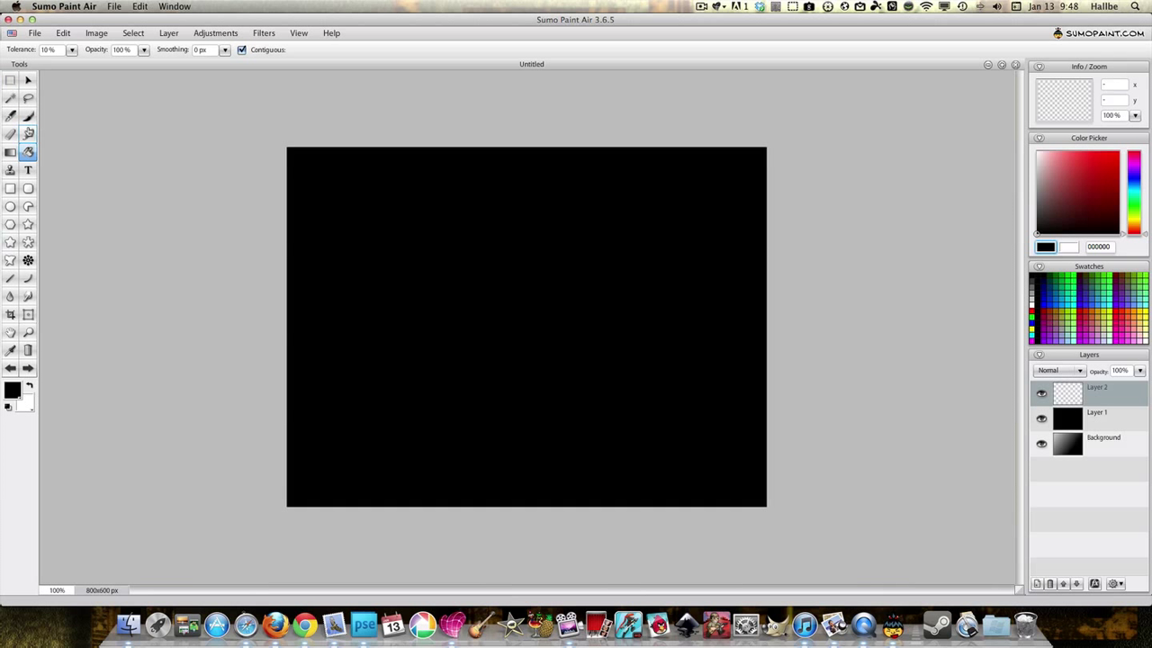
pyautogui.click(28, 116)
pyautogui.click(203, 50)
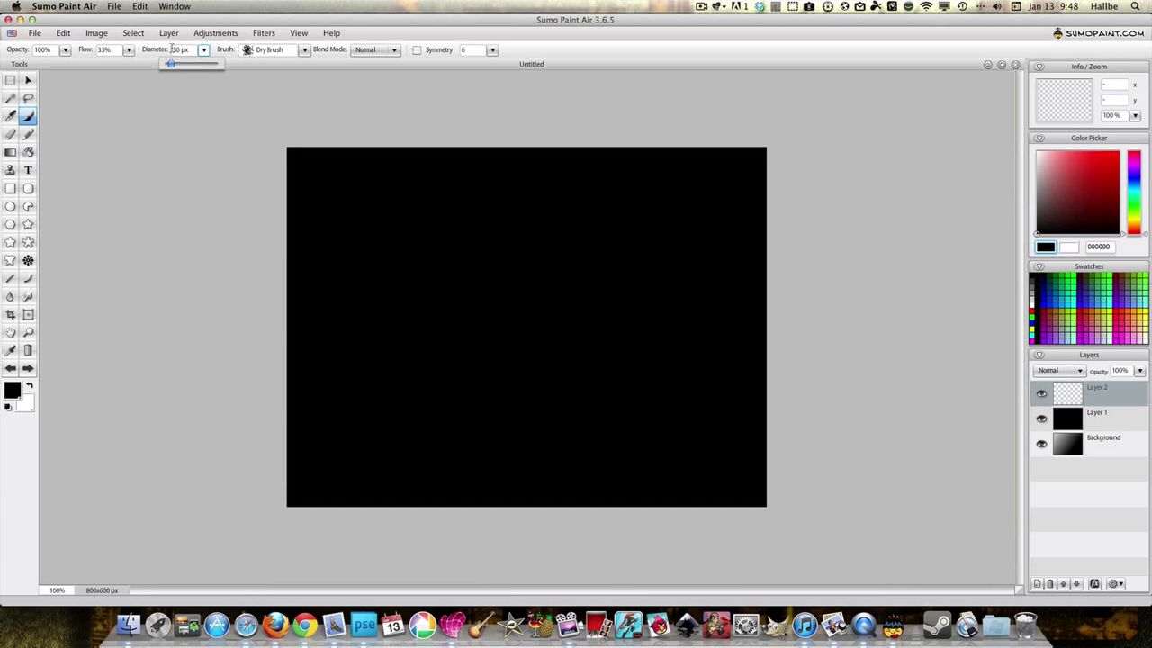
pyautogui.moveTo(173, 64); pyautogui.dragTo(267, 64)
pyautogui.click(129, 50)
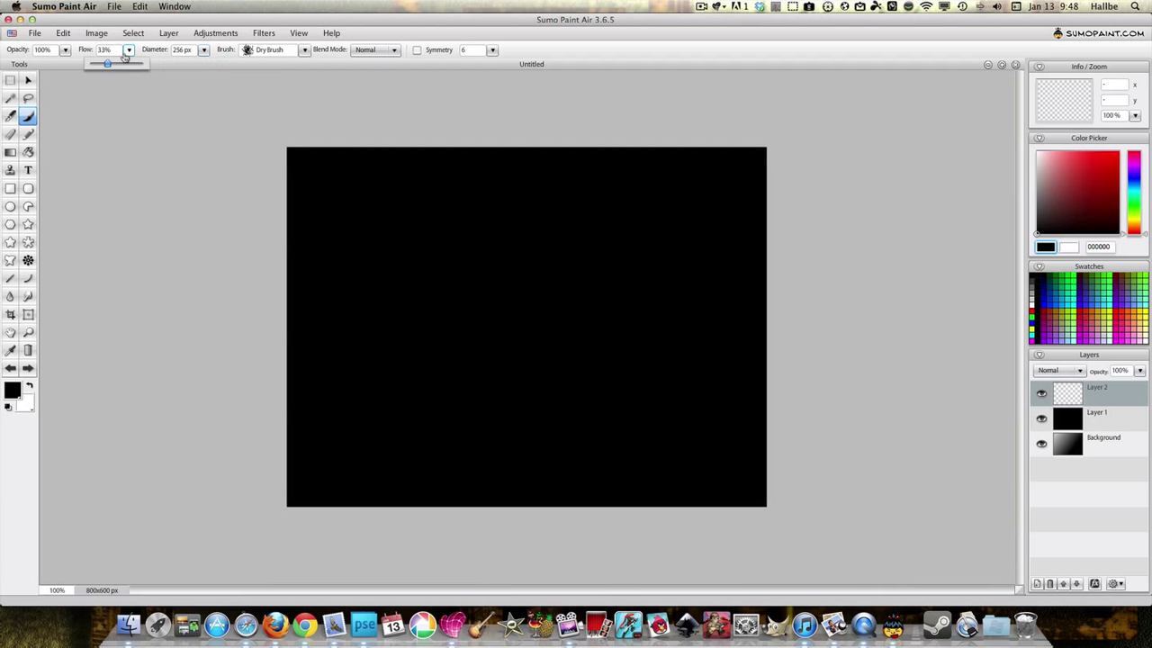
pyautogui.moveTo(109, 64); pyautogui.dragTo(165, 64)
# Choose the Flare 5 brush from another brush set.
pyautogui.click(305, 50)
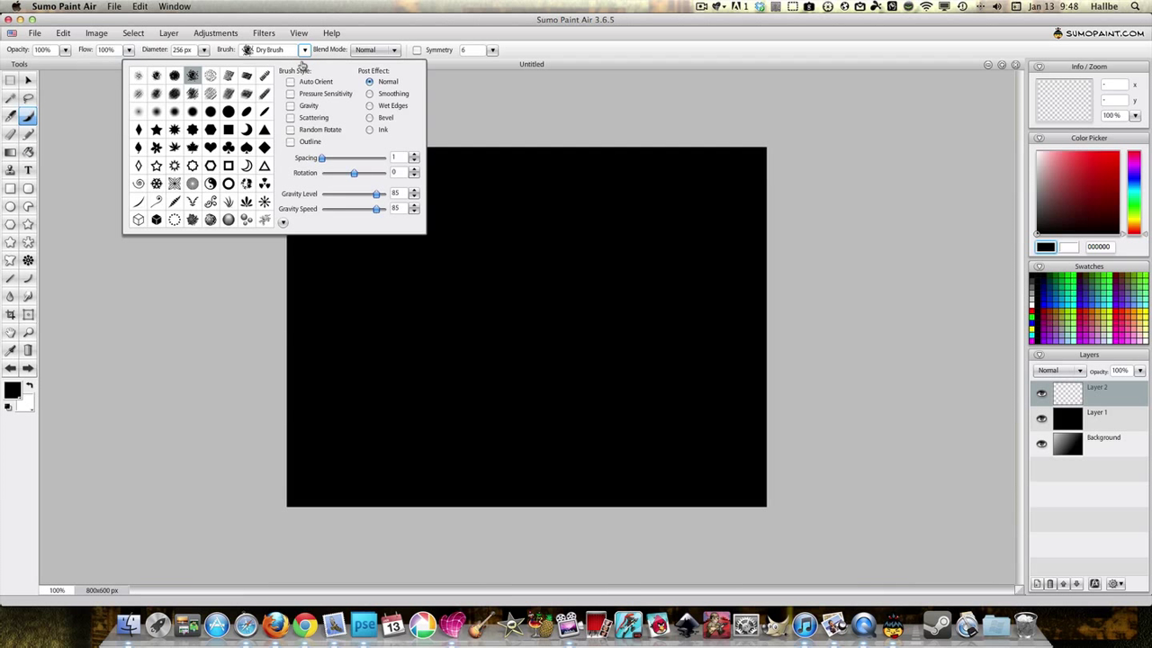
pyautogui.click(283, 225)
pyautogui.click(290, 282)
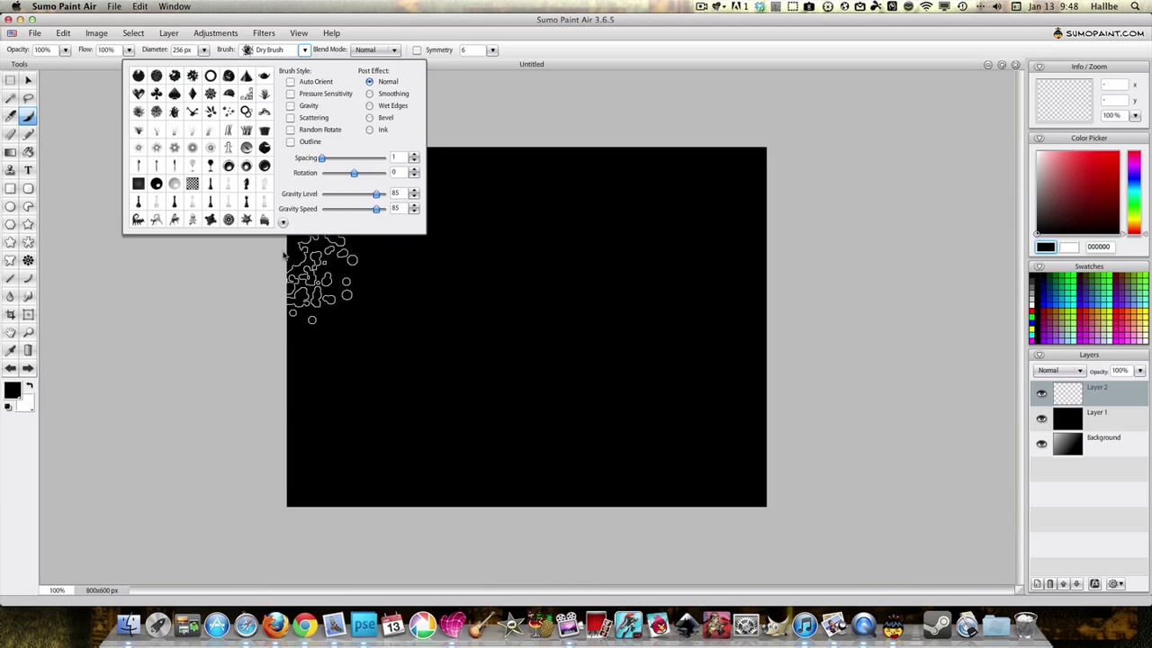
pyautogui.click(210, 148)
pyautogui.click(987, 211)
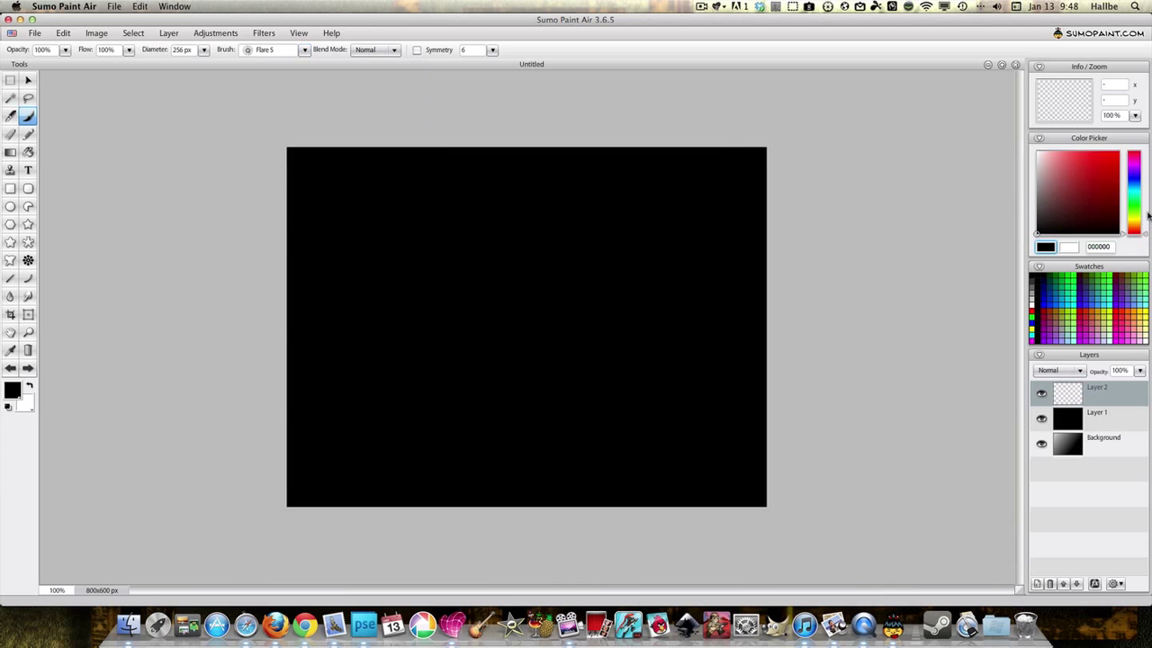
# Stamp a blue 3f46eb flare twice near the upper left.
pyautogui.click(1135, 183)
pyautogui.click(1096, 158)
pyautogui.click(378, 252)
pyautogui.click(378, 252)
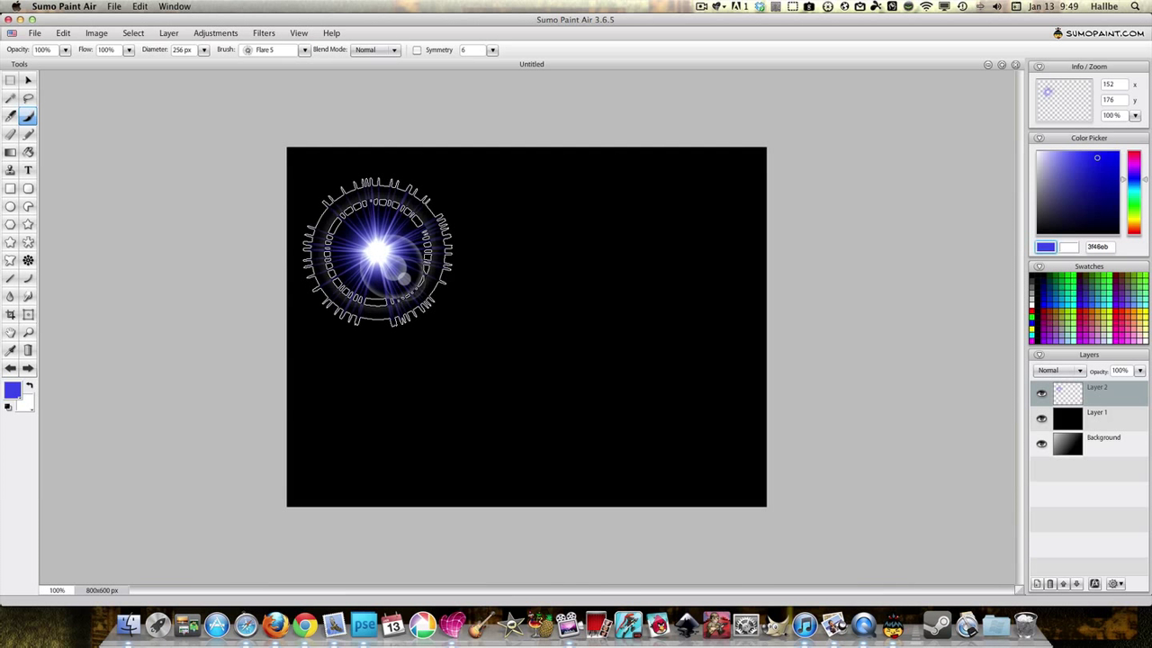
# Free Transform the blue flare, dragging its corner handle to roughly double its size.
pyautogui.click(28, 80)
pyautogui.rightClick(374, 241)
pyautogui.click(404, 241)
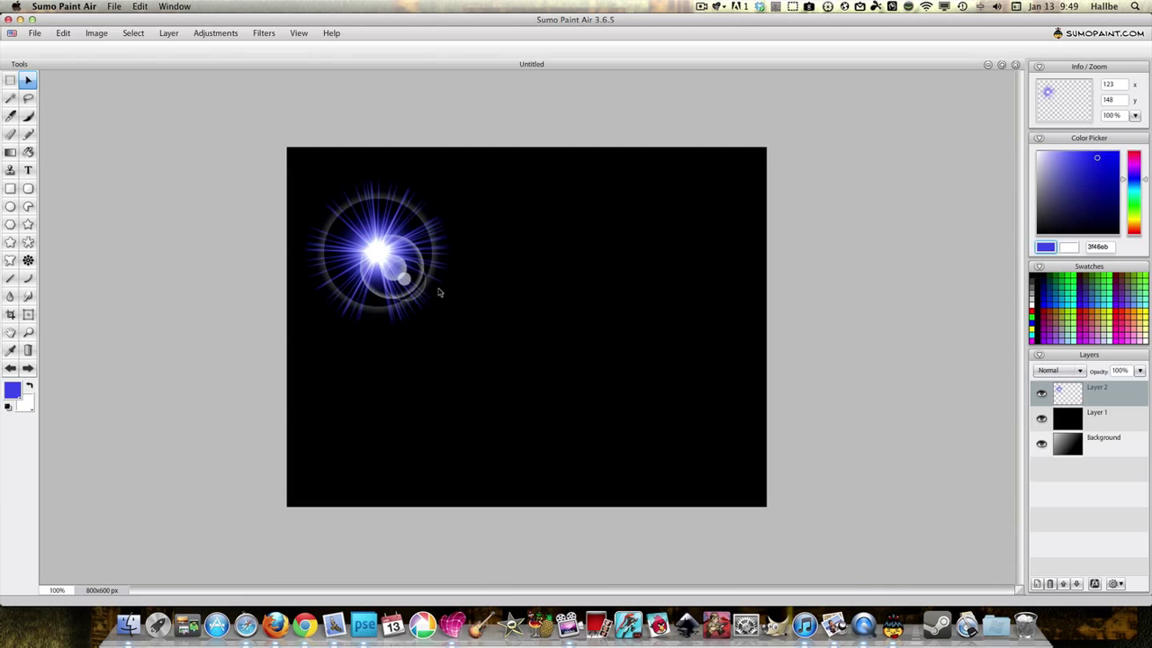
pyautogui.moveTo(455, 330); pyautogui.dragTo(469, 349)
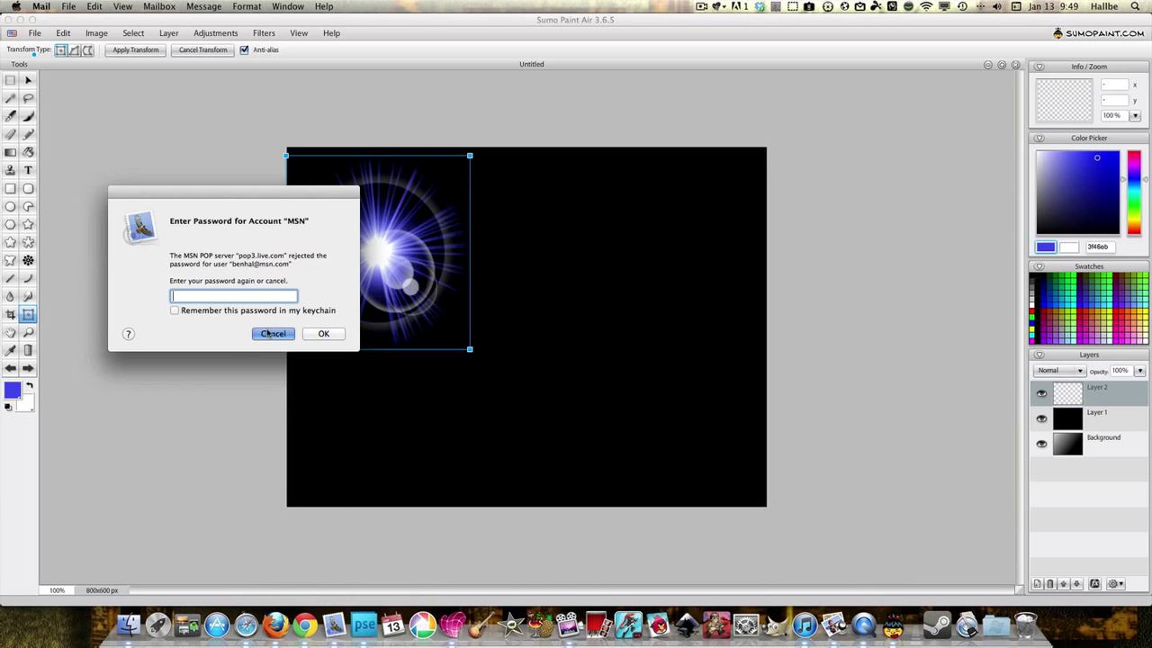
pyautogui.click(266, 333)
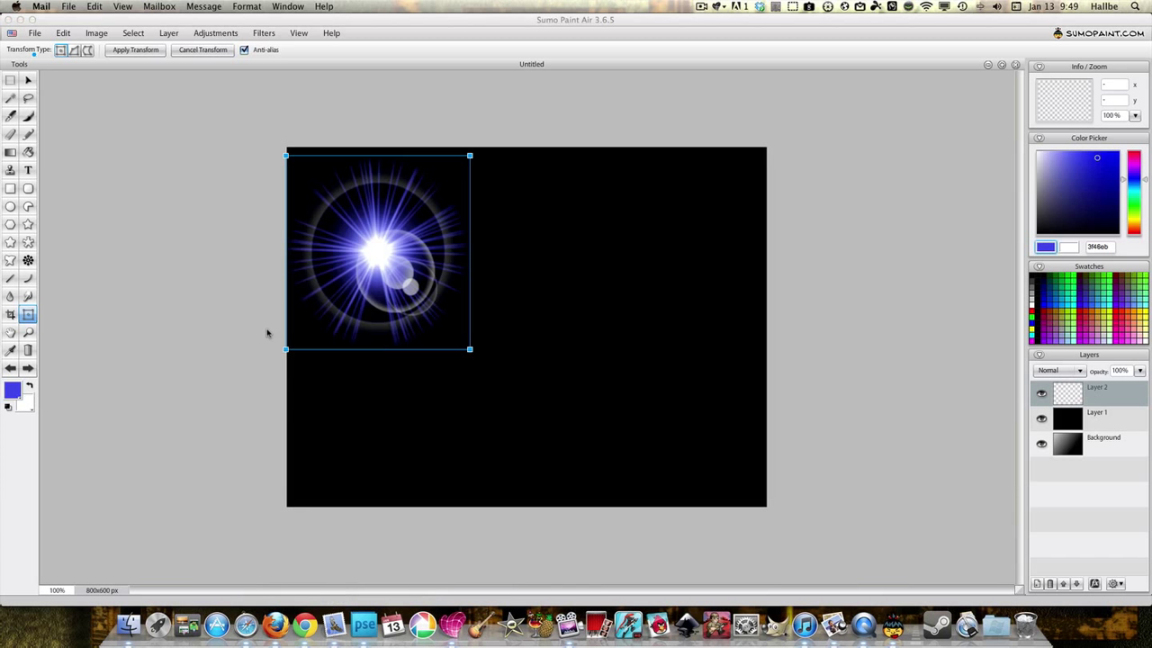
pyautogui.click(476, 355)
pyautogui.moveTo(475, 355); pyautogui.dragTo(540, 401)
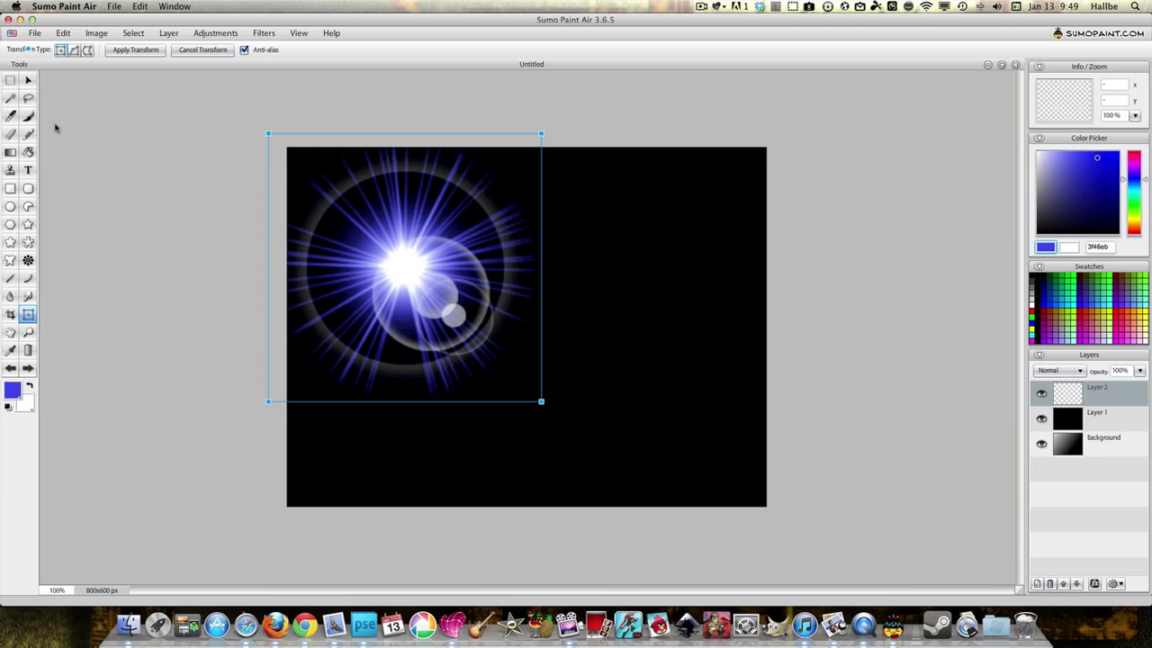
# Stamp a pink cc6699 Flare 4 flare at the upper right.
pyautogui.click(28, 115)
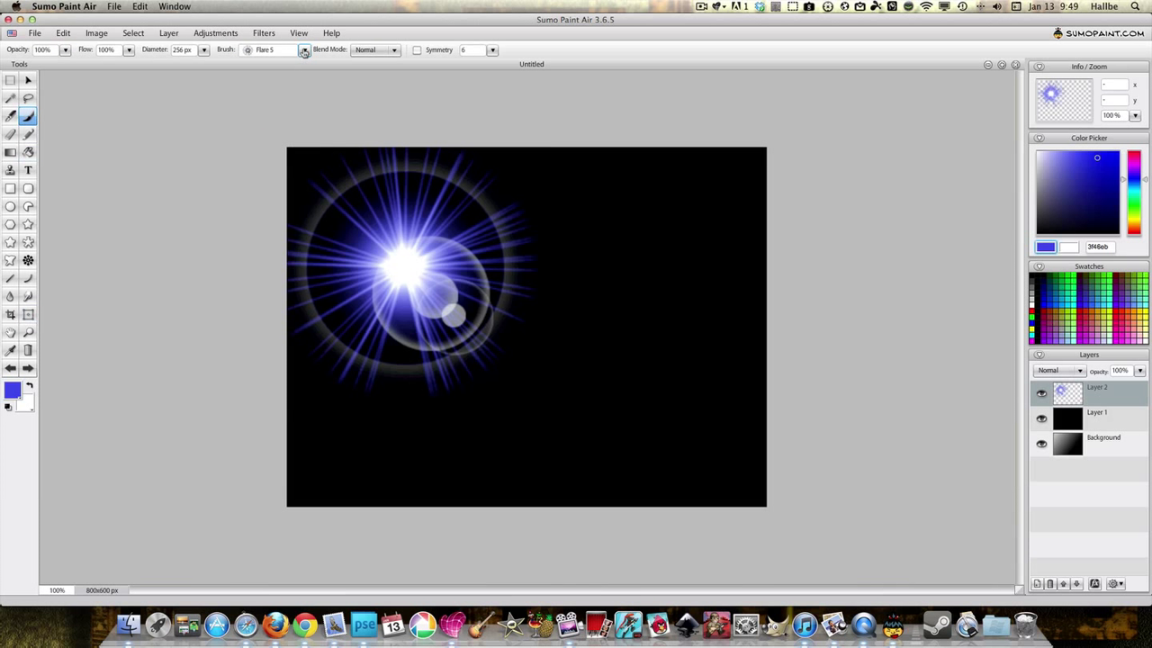
pyautogui.click(304, 51)
pyautogui.click(192, 149)
pyautogui.click(1098, 333)
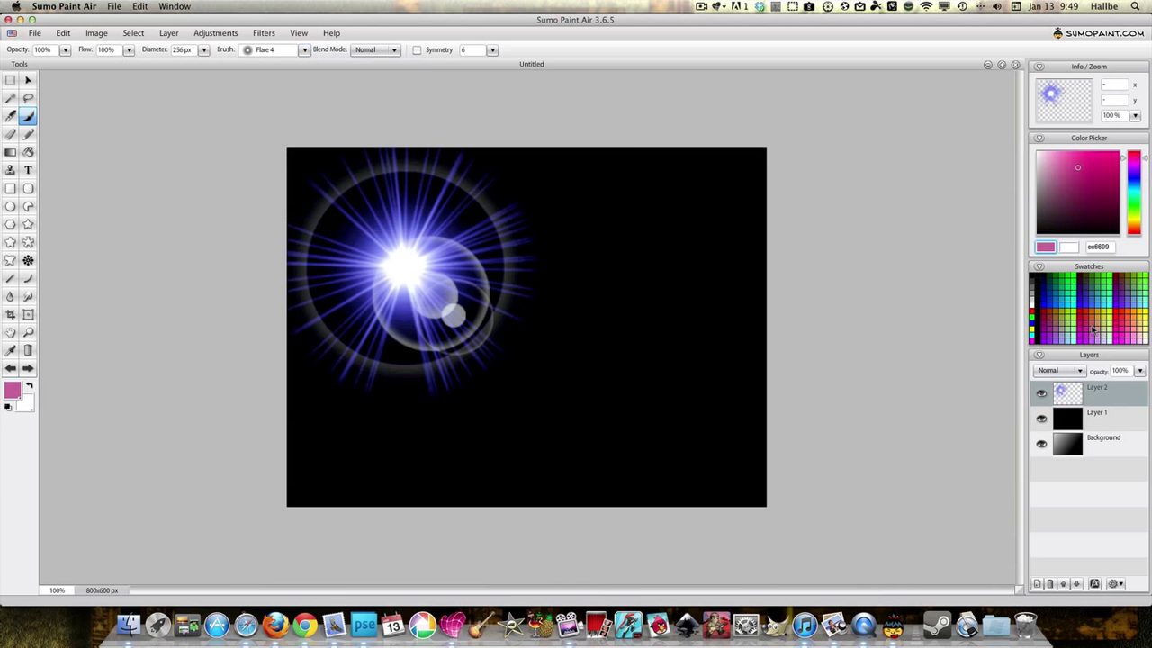
pyautogui.click(644, 206)
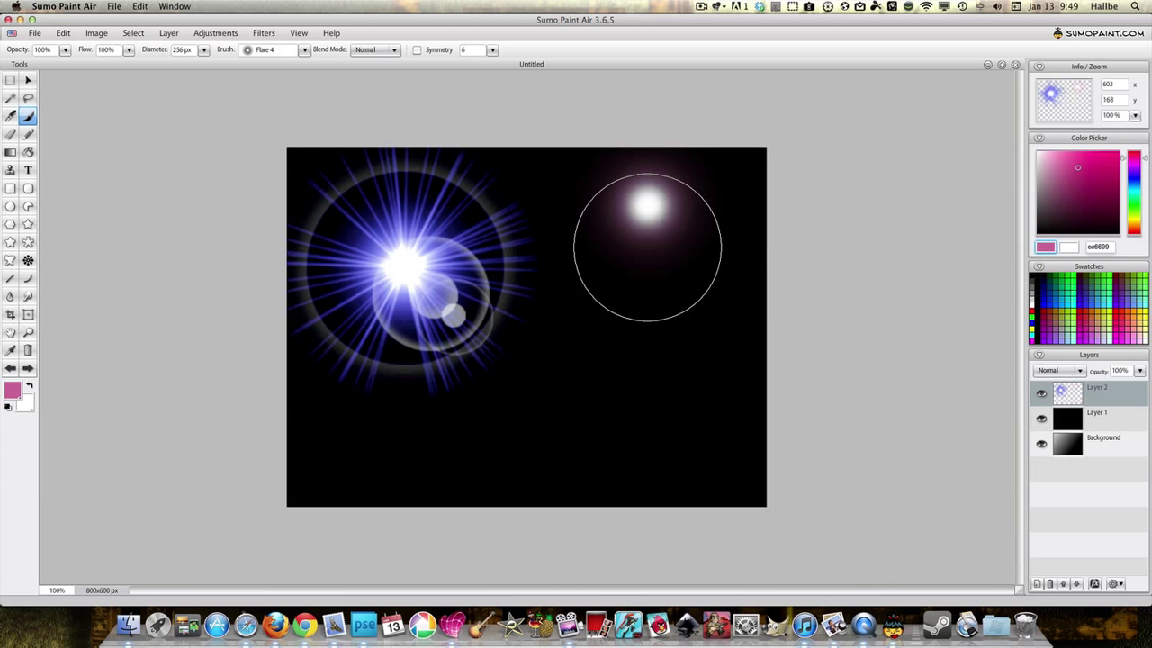
# Undo a stray ff3399 pink flare, then stamp a bright green flare below centre.
pyautogui.click(1122, 332)
pyautogui.click(759, 296)
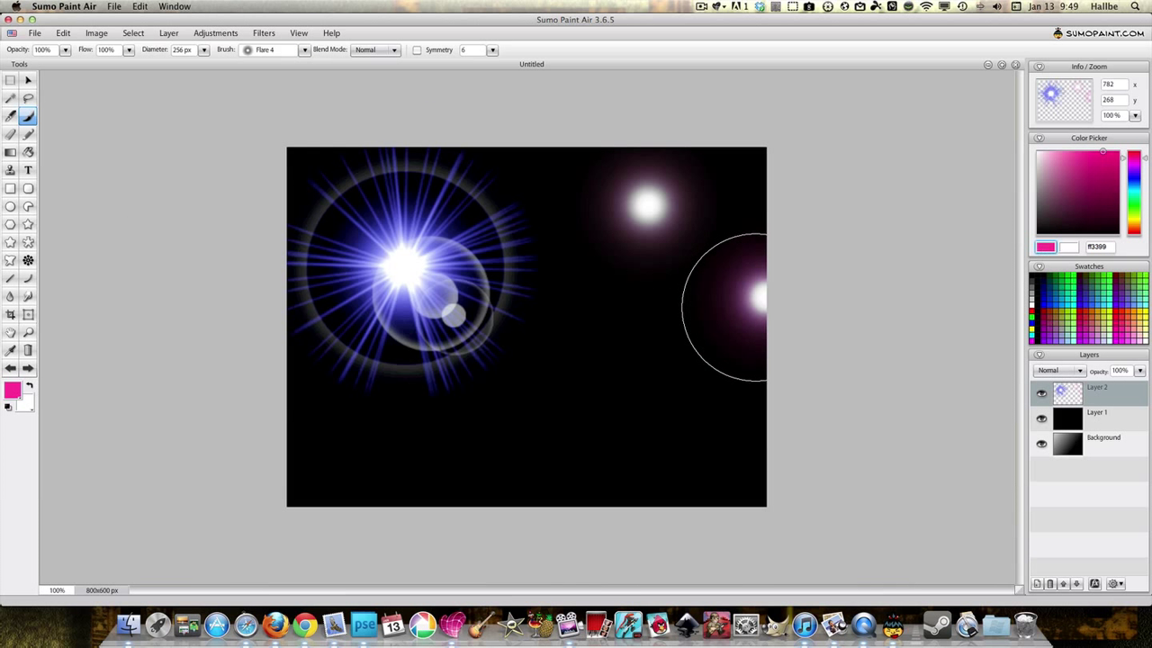
pyautogui.click(10, 369)
pyautogui.click(1121, 282)
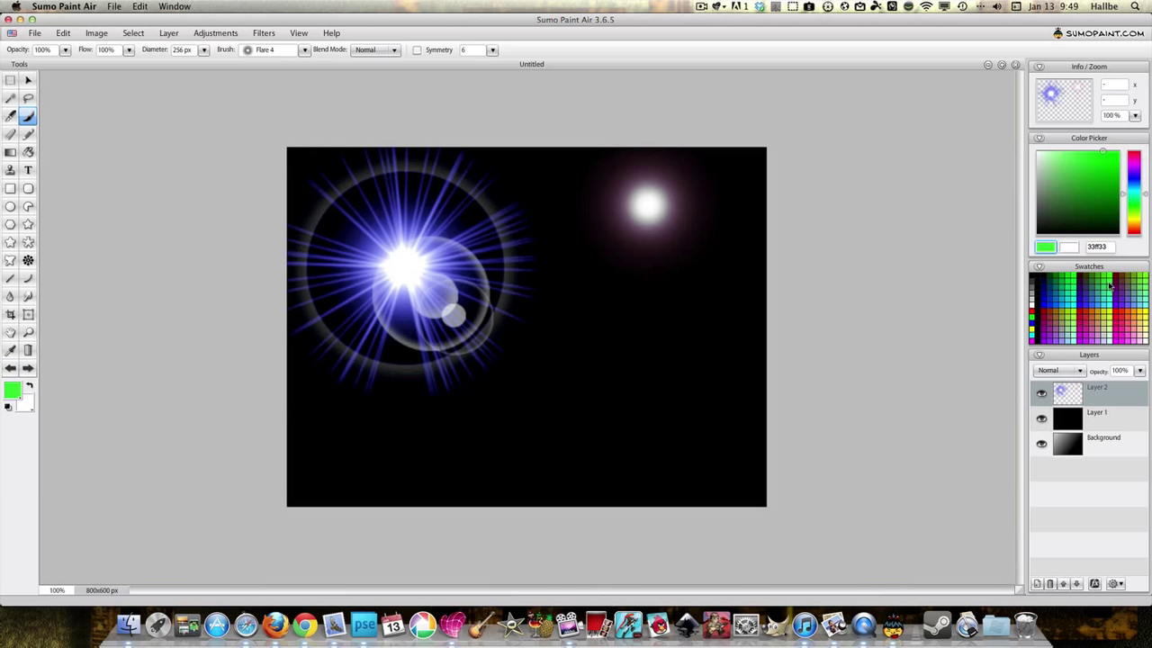
pyautogui.click(560, 384)
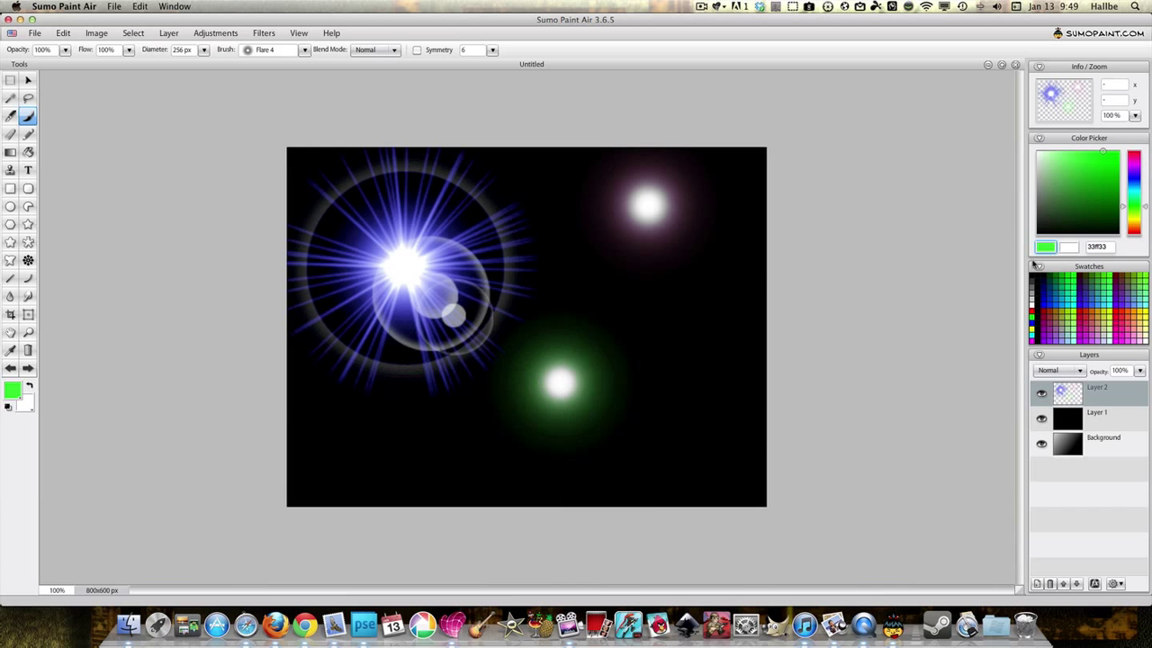
# Stamp magenta Flare 2 flares near the right edge and at the lower left.
pyautogui.click(303, 51)
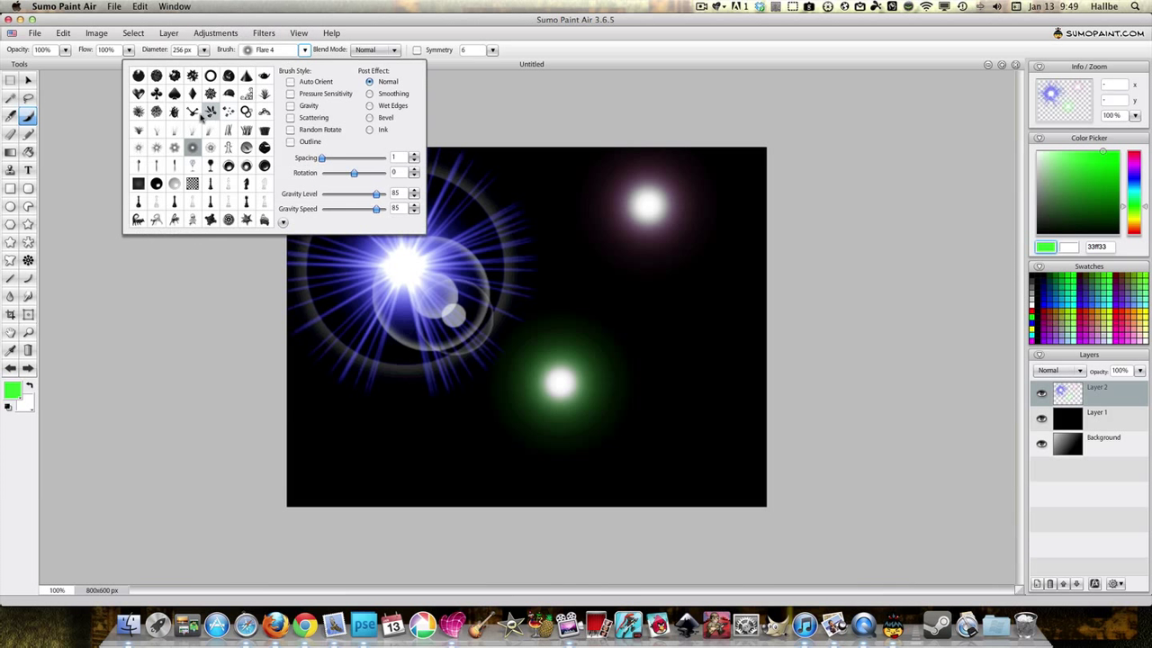
pyautogui.click(155, 147)
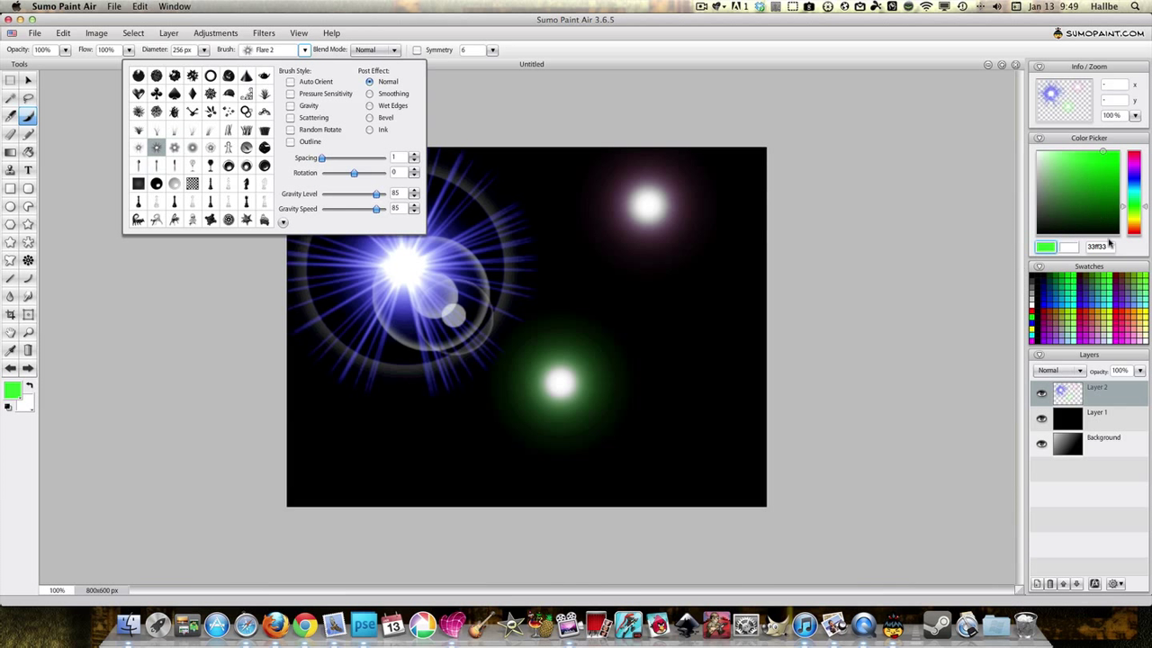
pyautogui.click(1109, 338)
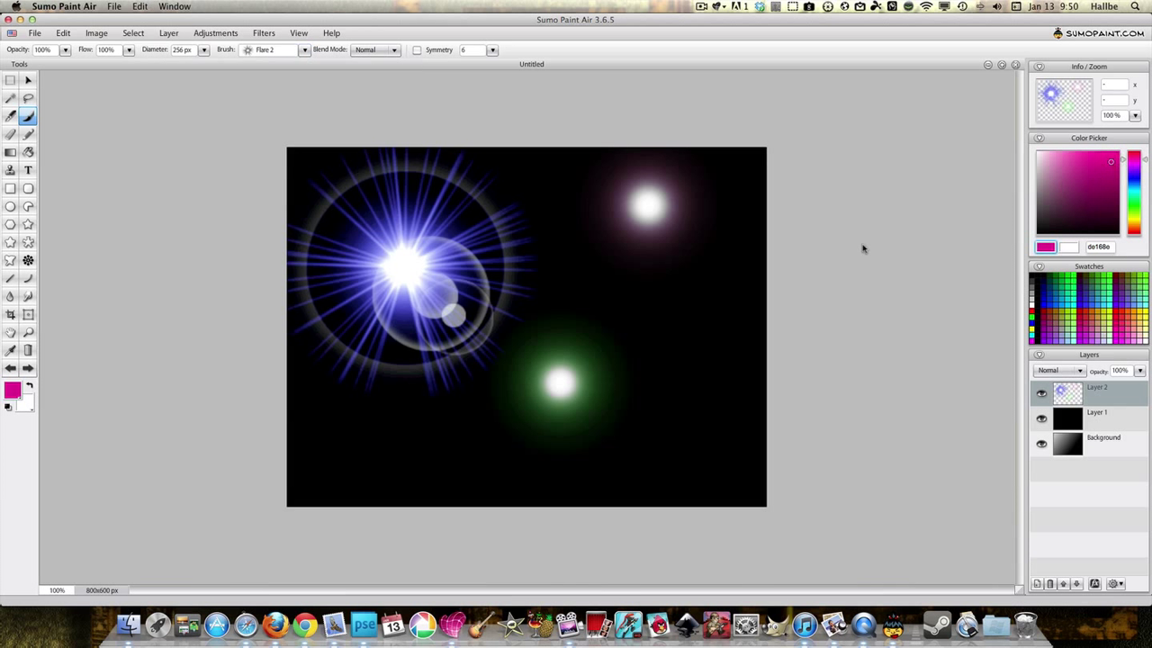
pyautogui.click(726, 350)
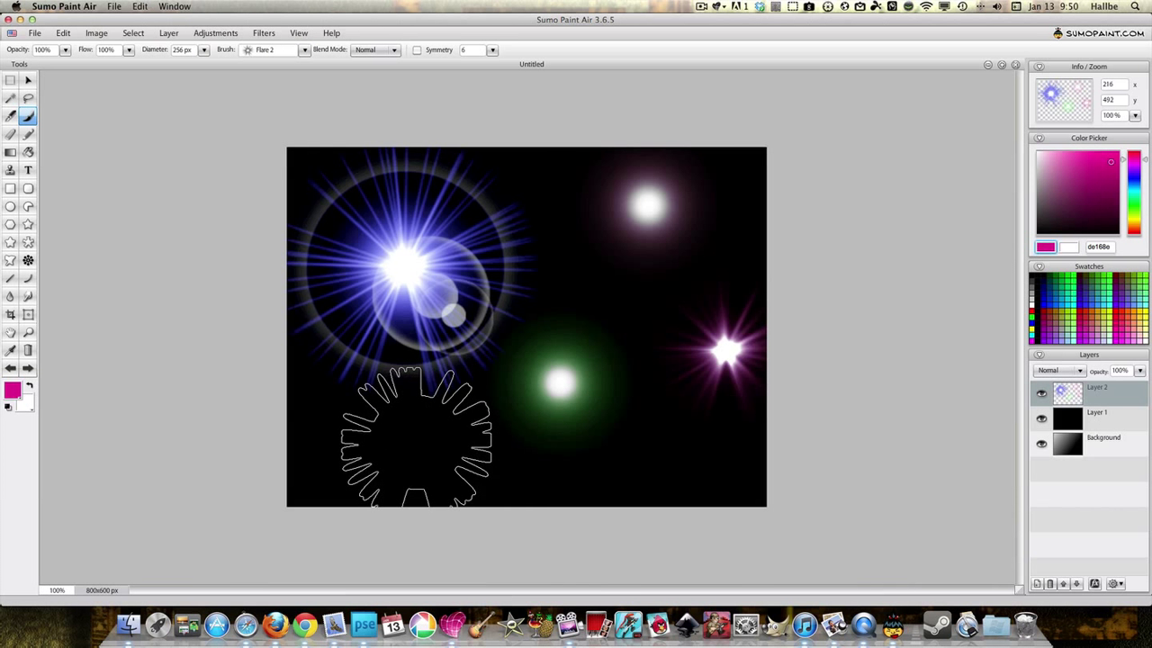
pyautogui.click(417, 442)
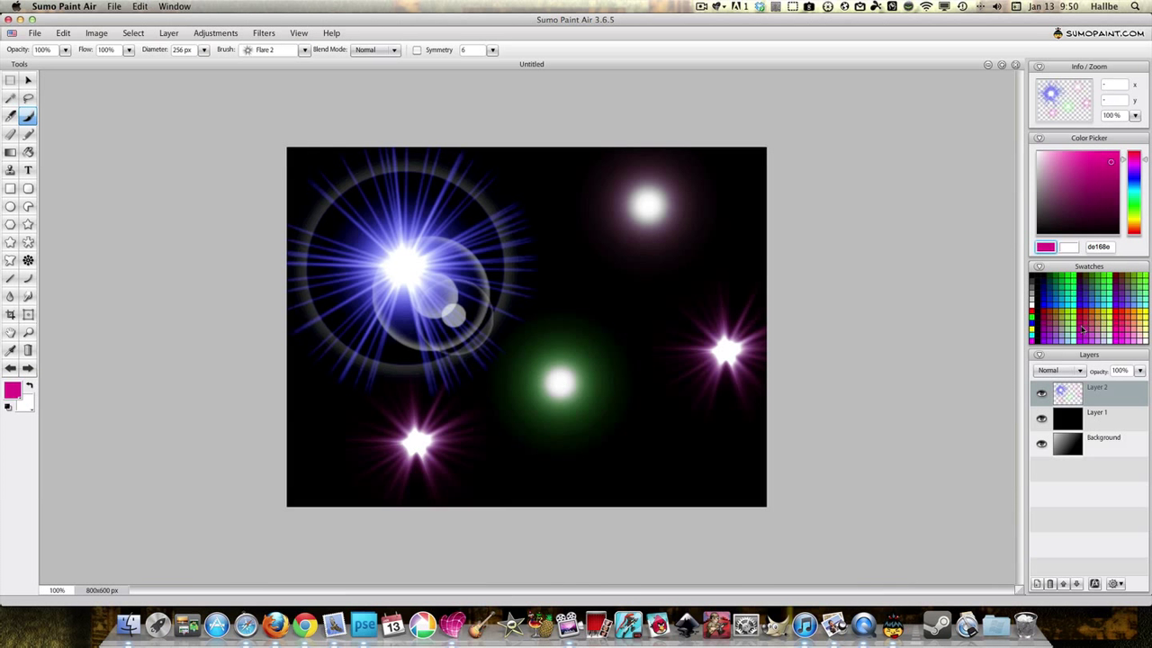
# Stamp orange Flare 1 flares near the top middle and at the lower right.
pyautogui.click(1130, 205)
pyautogui.click(1121, 158)
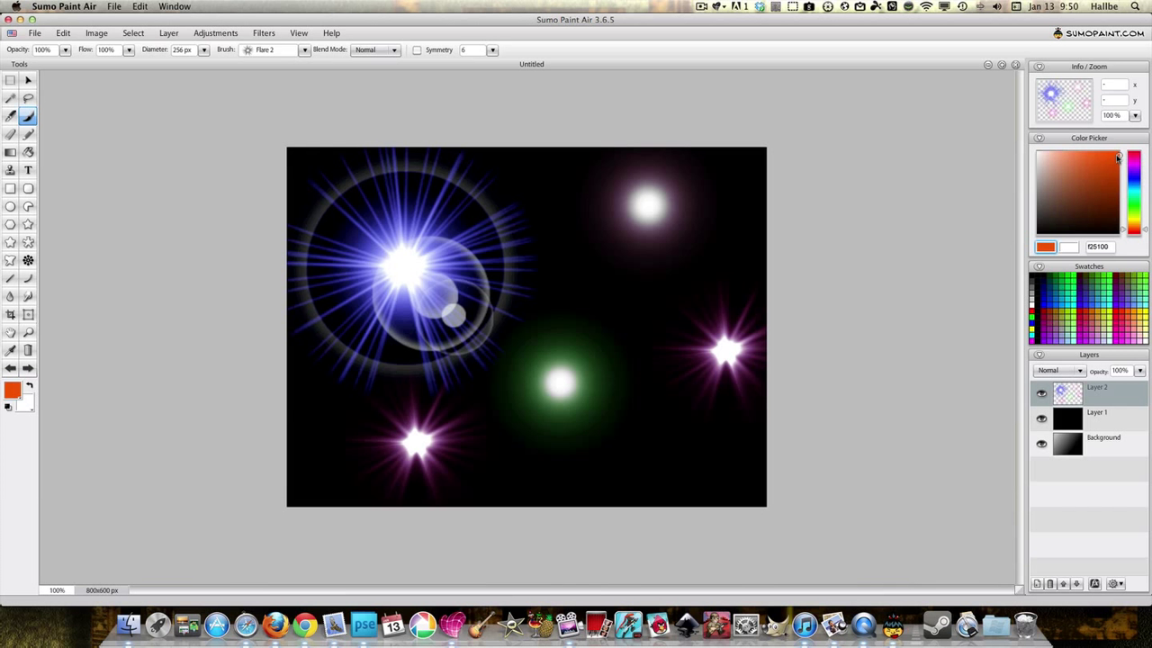
pyautogui.click(304, 49)
pyautogui.click(138, 147)
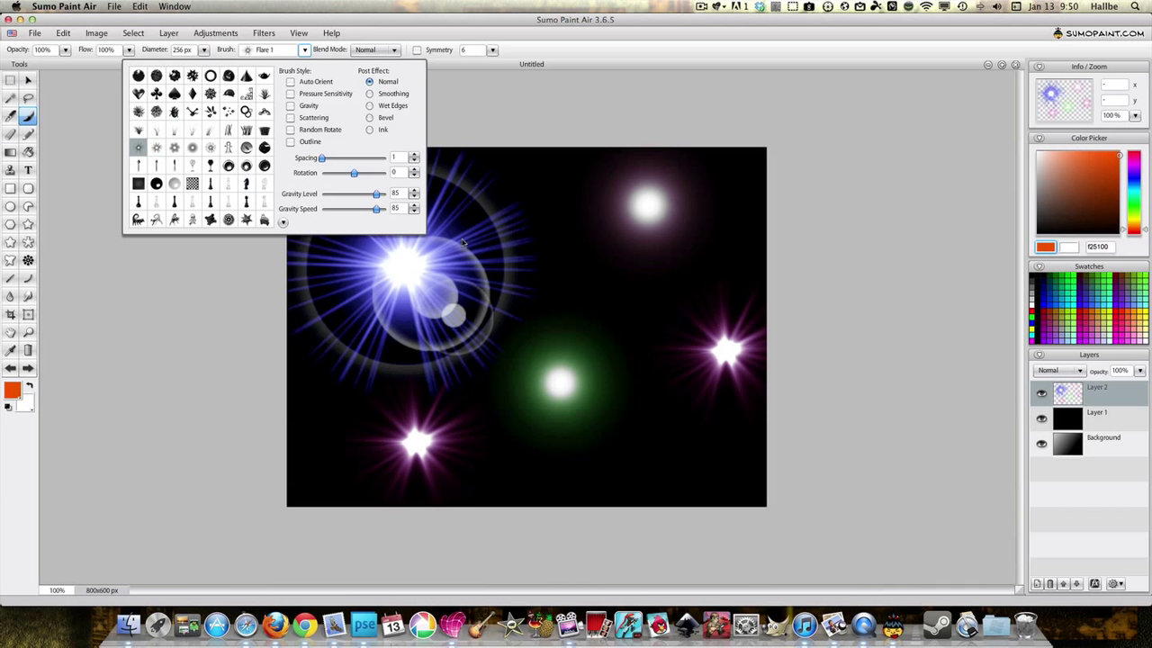
pyautogui.click(534, 212)
pyautogui.click(638, 417)
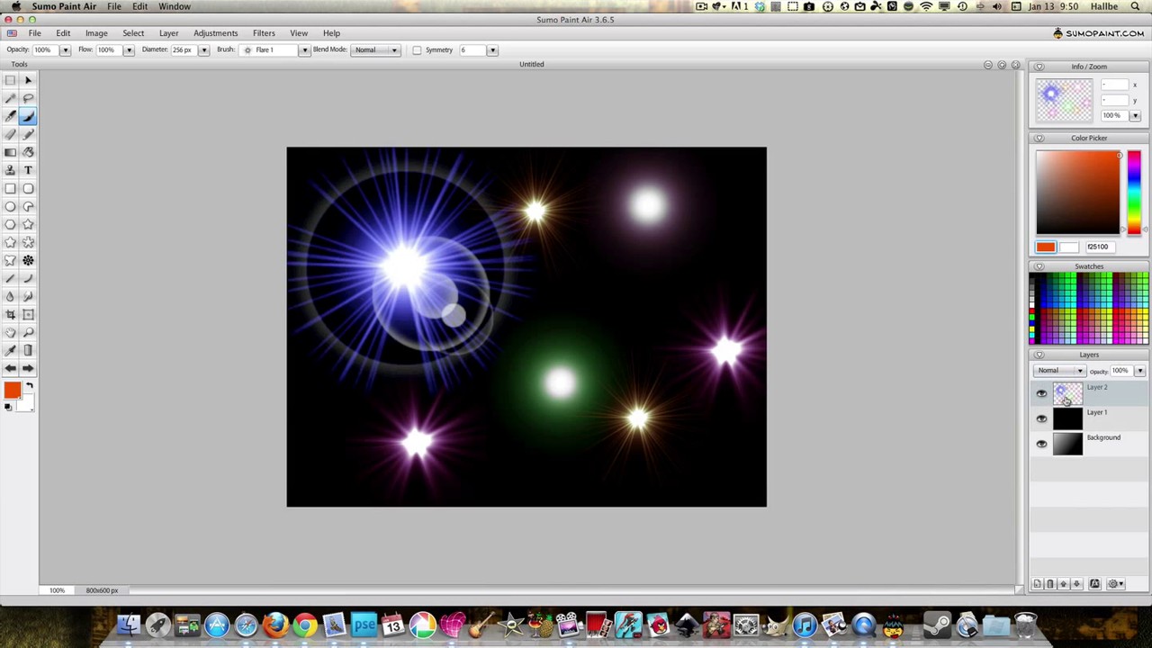
pyautogui.click(267, 33)
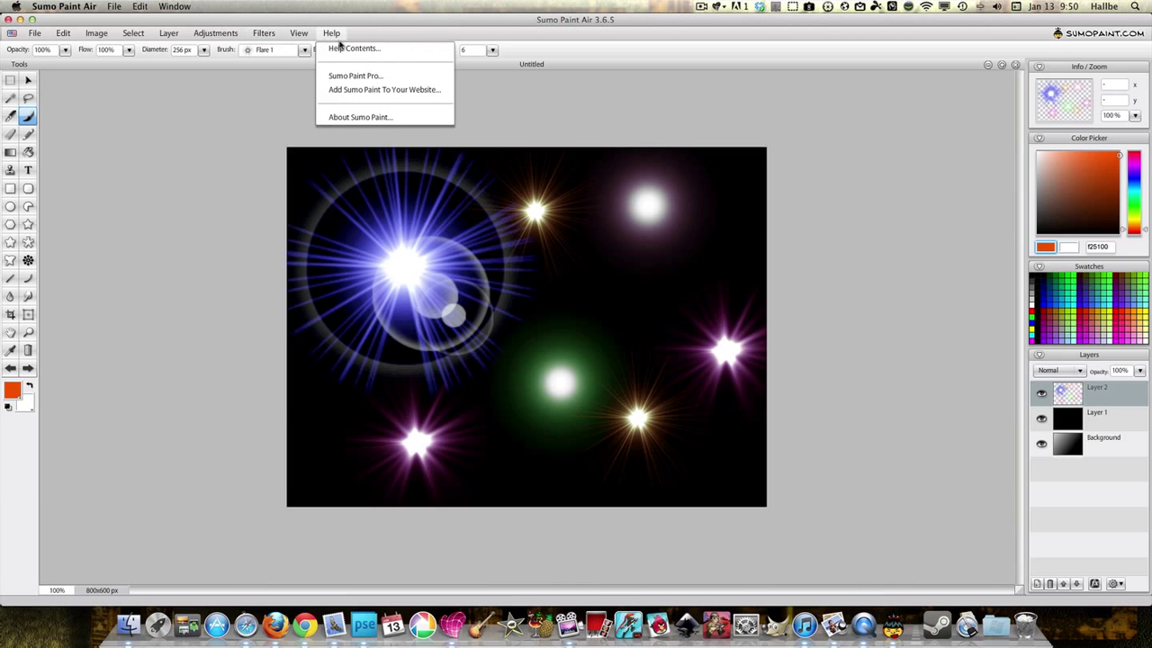
pyautogui.moveTo(262, 51)
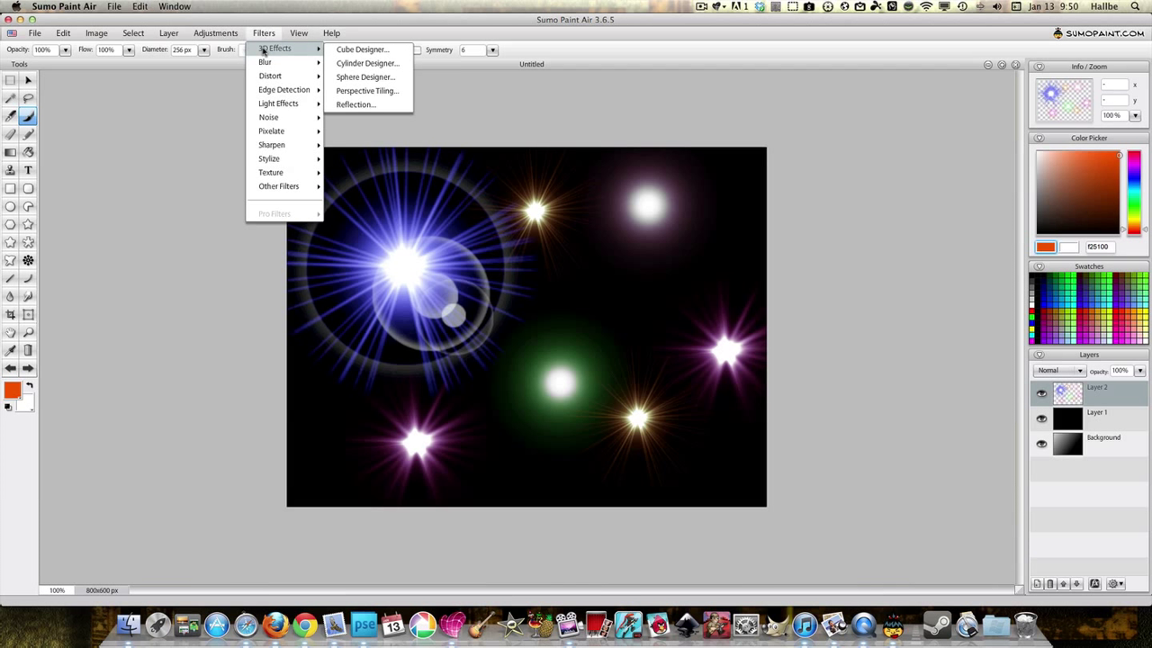
pyautogui.click(349, 63)
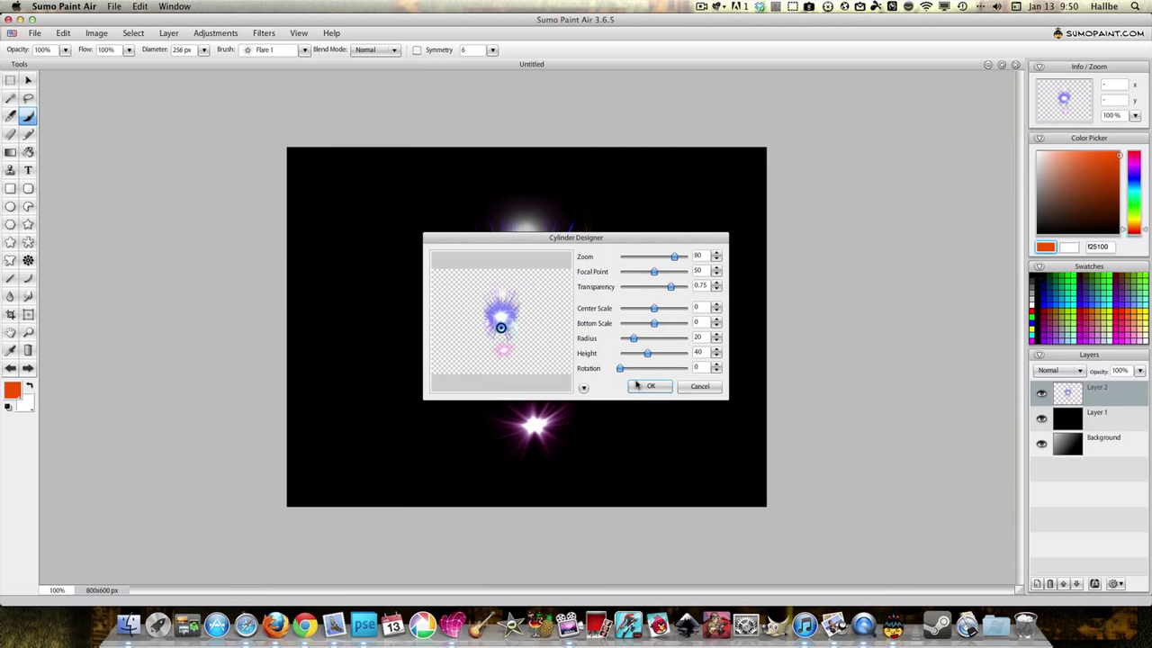
pyautogui.moveTo(656, 238); pyautogui.dragTo(979, 61)
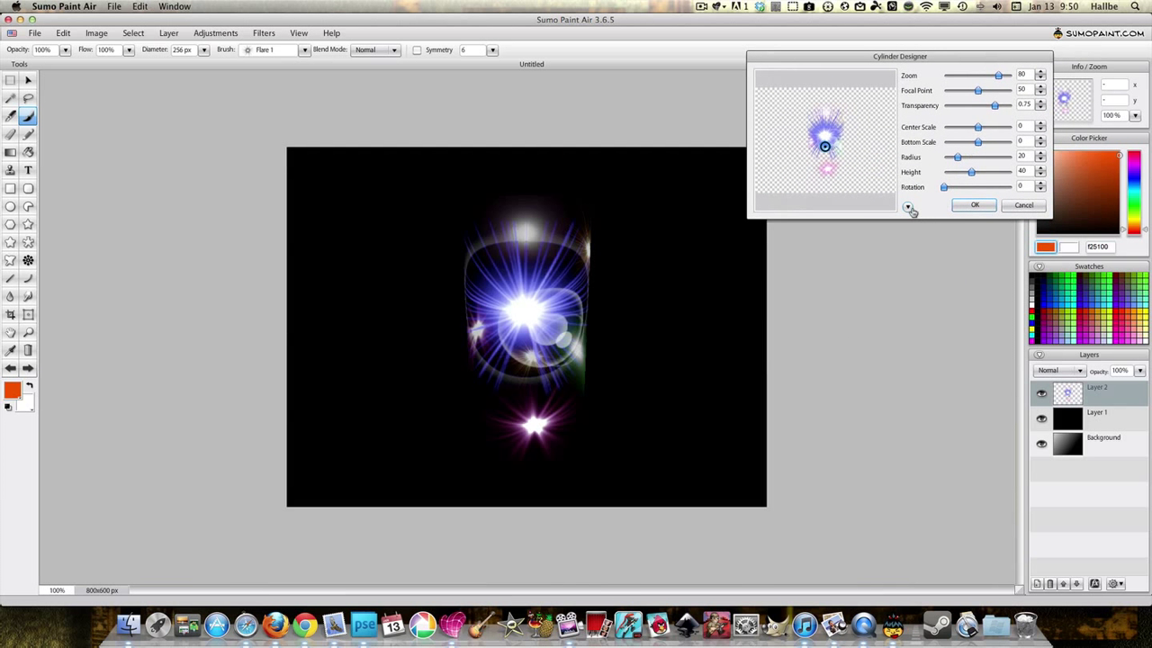
pyautogui.click(908, 208)
pyautogui.click(917, 312)
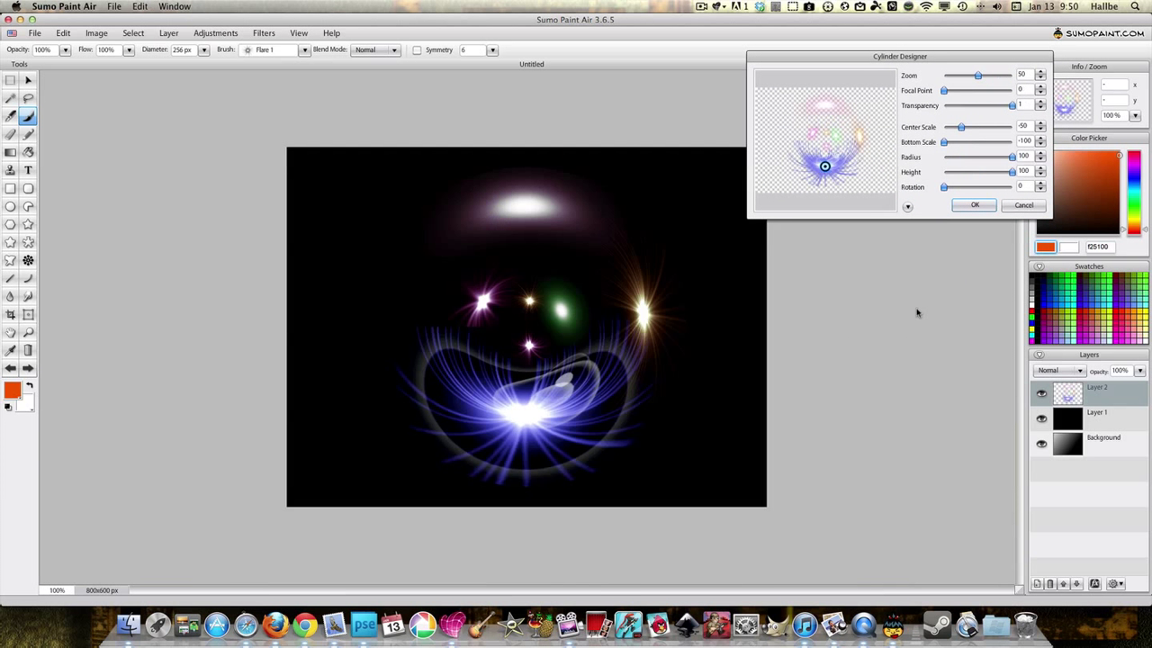
pyautogui.click(1030, 208)
# Merge the flare layer, Layer 2, down into Layer 1.
pyautogui.rightClick(1080, 396)
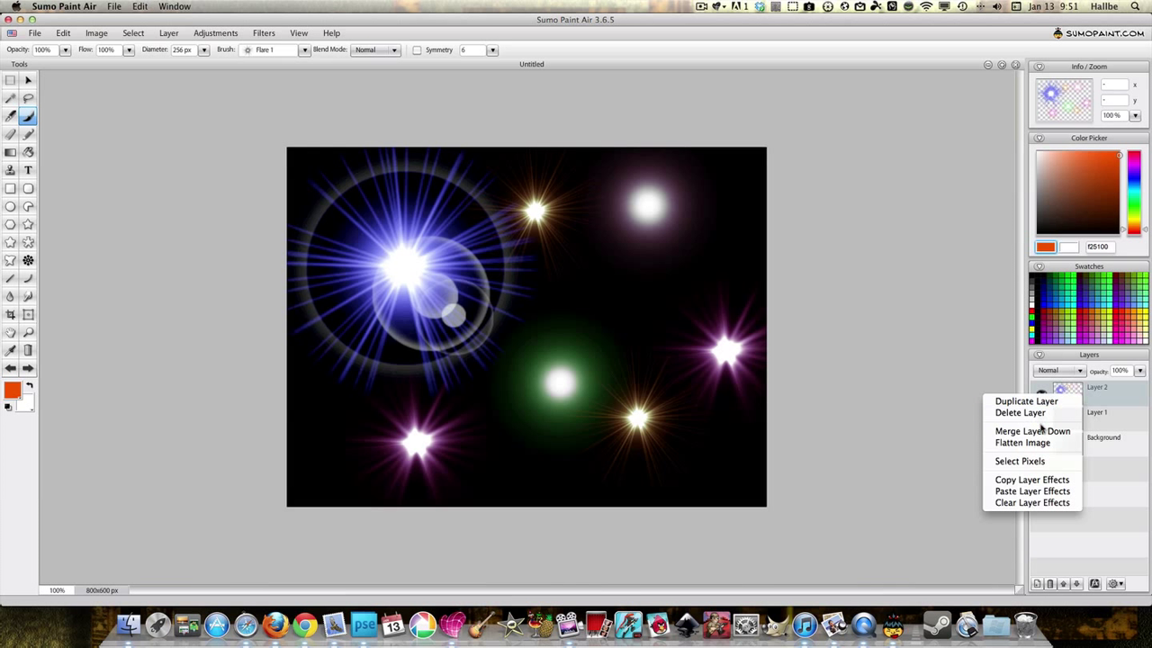
pyautogui.click(911, 410)
pyautogui.rightClick(1060, 395)
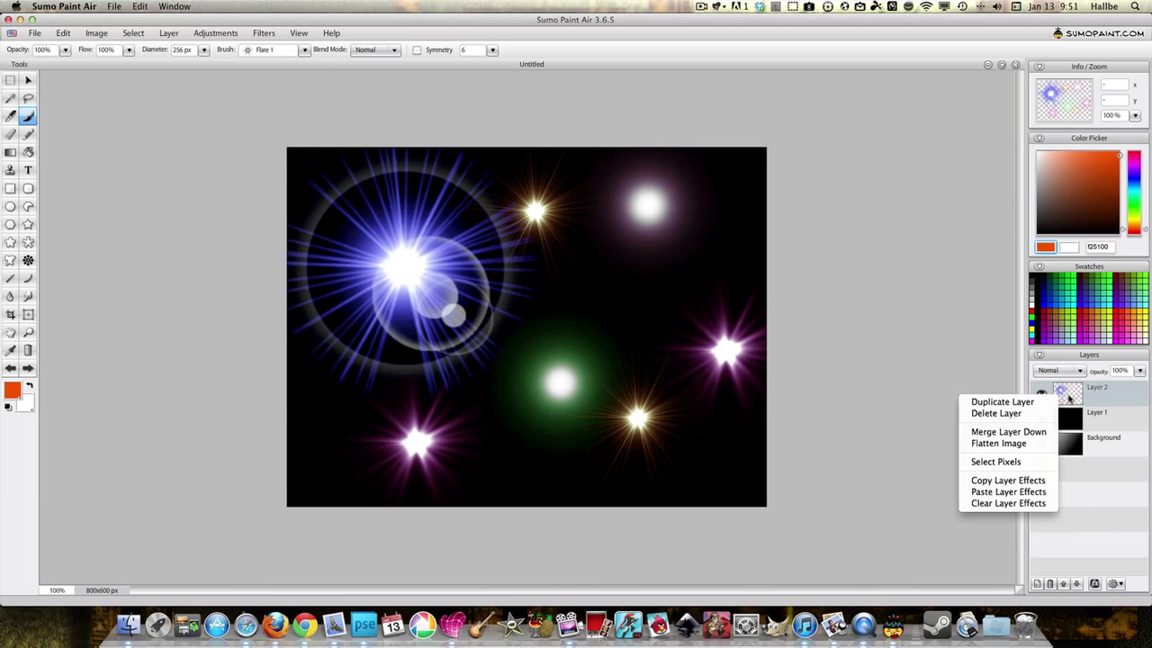
pyautogui.rightClick(1071, 396)
pyautogui.click(1018, 431)
pyautogui.click(266, 33)
# Apply Cylinder Designer with the sphere preset and a tweaked Bottom Scale to Layer 1.
pyautogui.moveTo(275, 48)
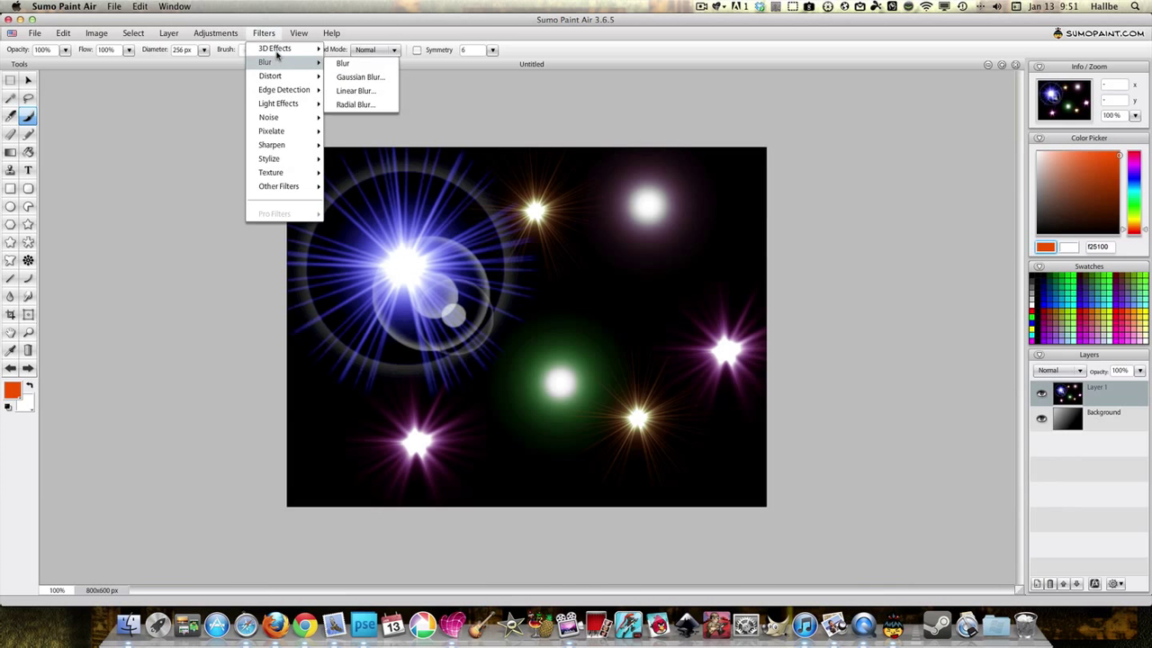
pyautogui.click(381, 64)
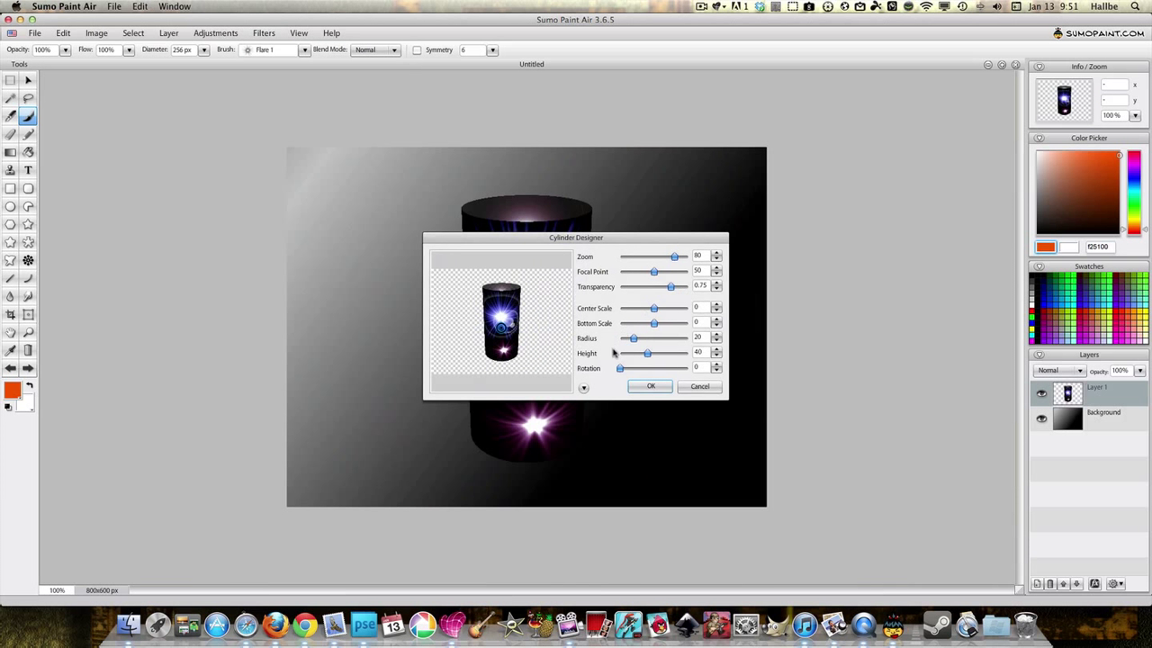
pyautogui.moveTo(641, 241); pyautogui.dragTo(938, 66)
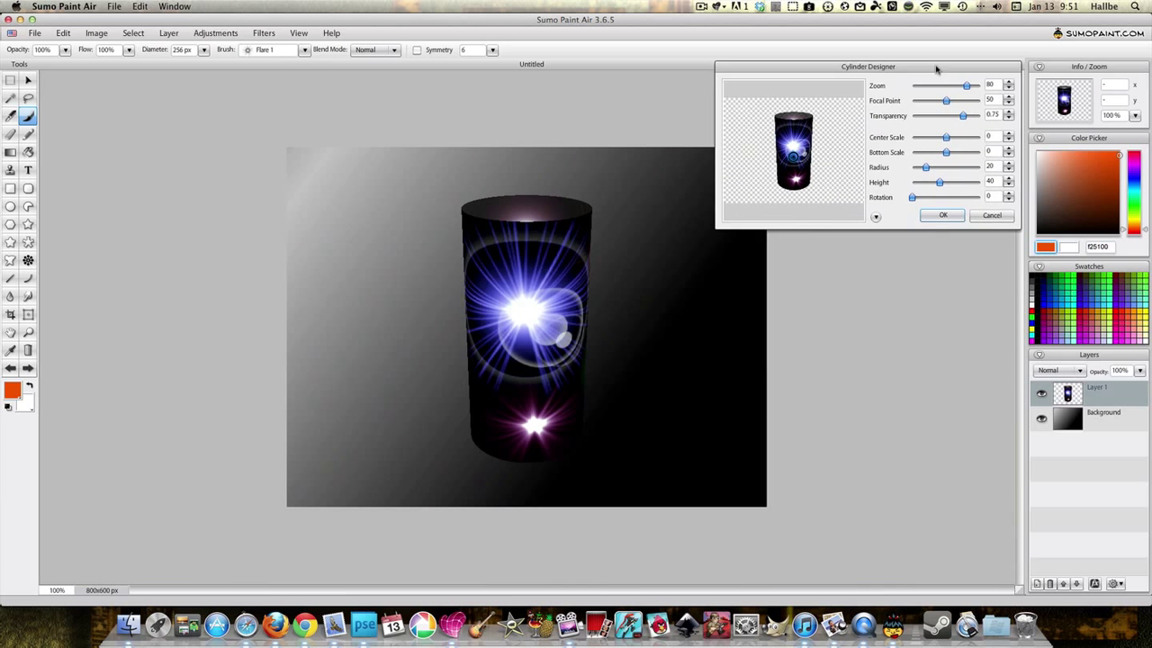
pyautogui.click(881, 216)
pyautogui.click(870, 316)
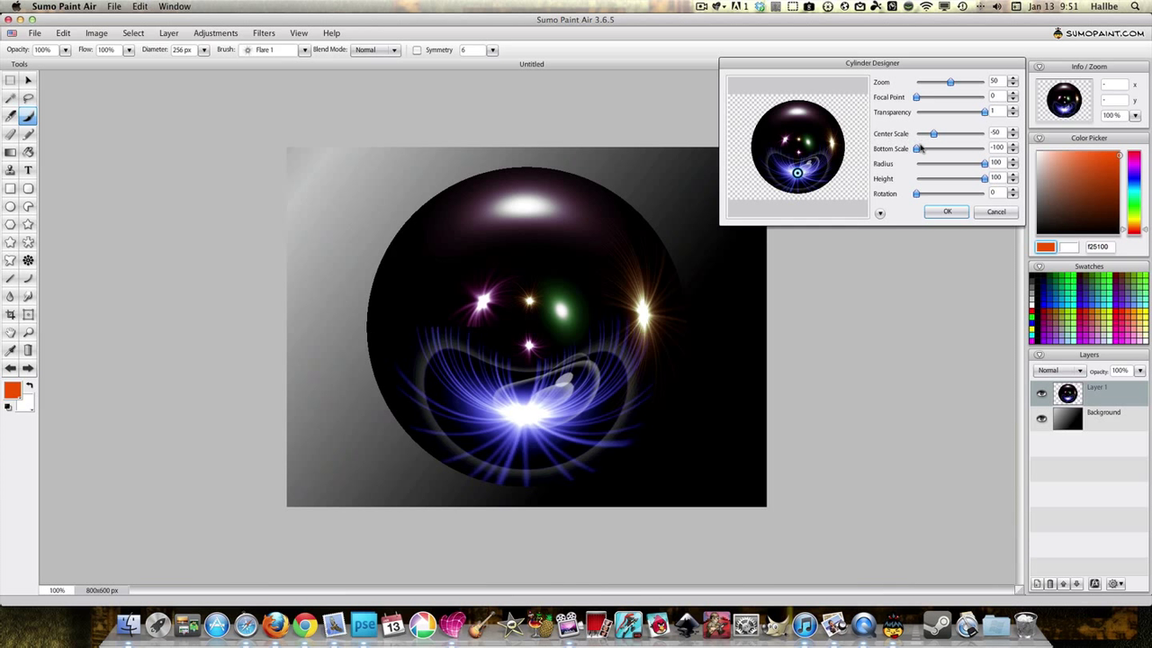
pyautogui.moveTo(918, 150); pyautogui.dragTo(955, 134)
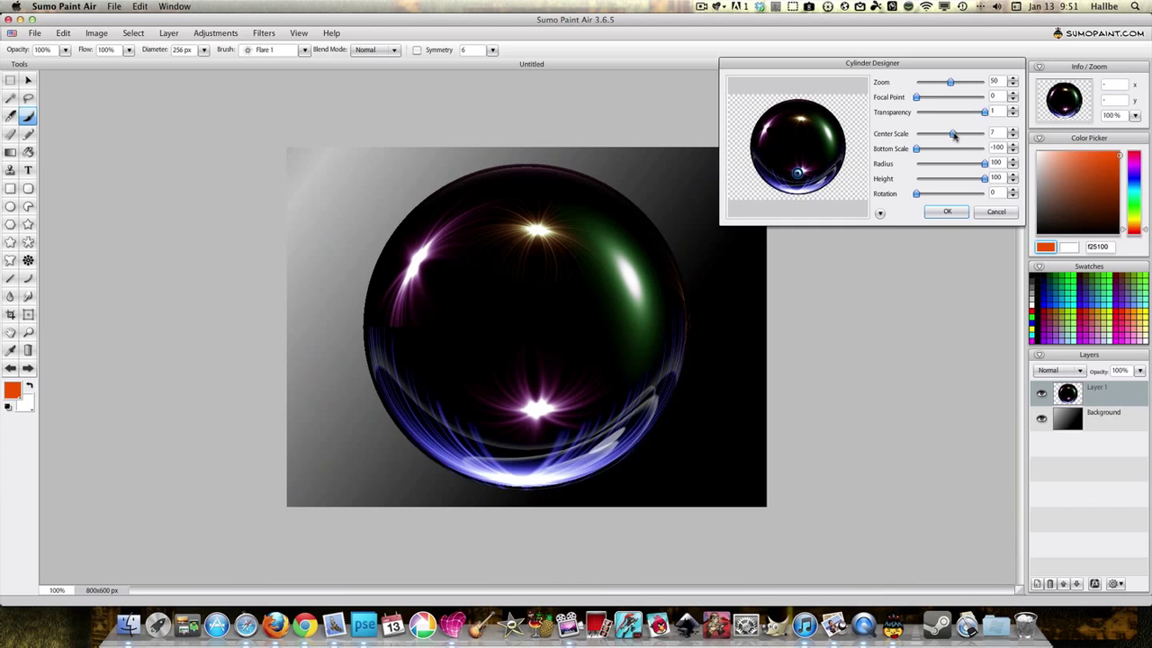
pyautogui.click(951, 213)
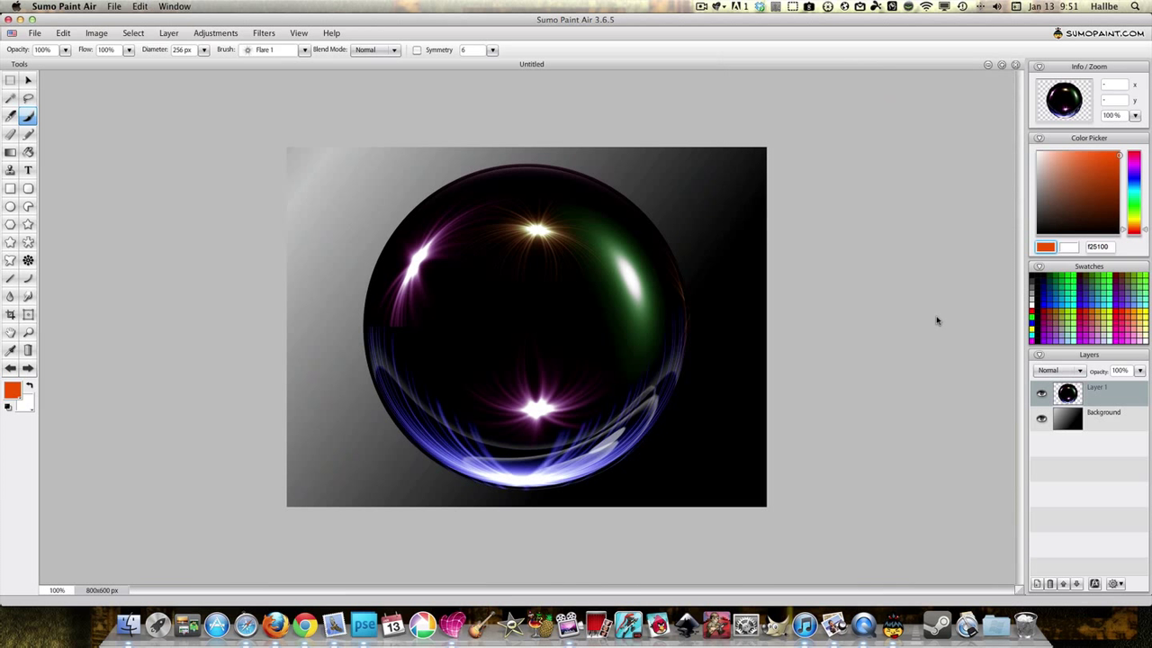
# Duplicate Layer 1, rotate the copy about 135 degrees, and select its pixels.
pyautogui.rightClick(976, 395)
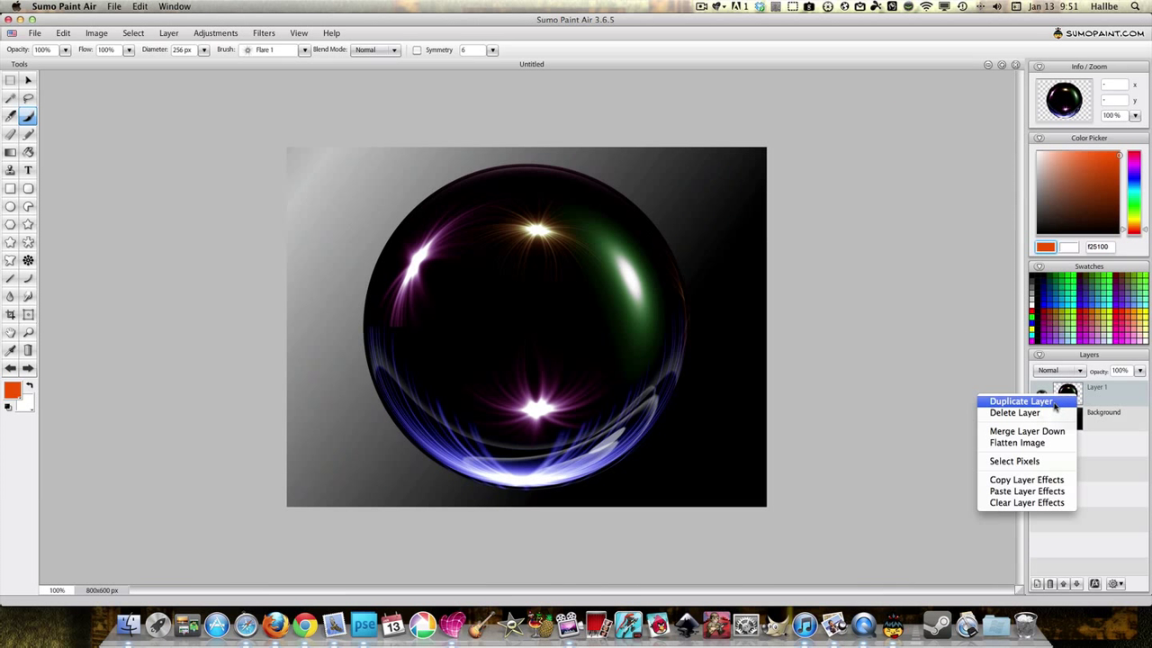
pyautogui.click(1055, 401)
pyautogui.click(28, 80)
pyautogui.rightClick(531, 242)
pyautogui.click(540, 251)
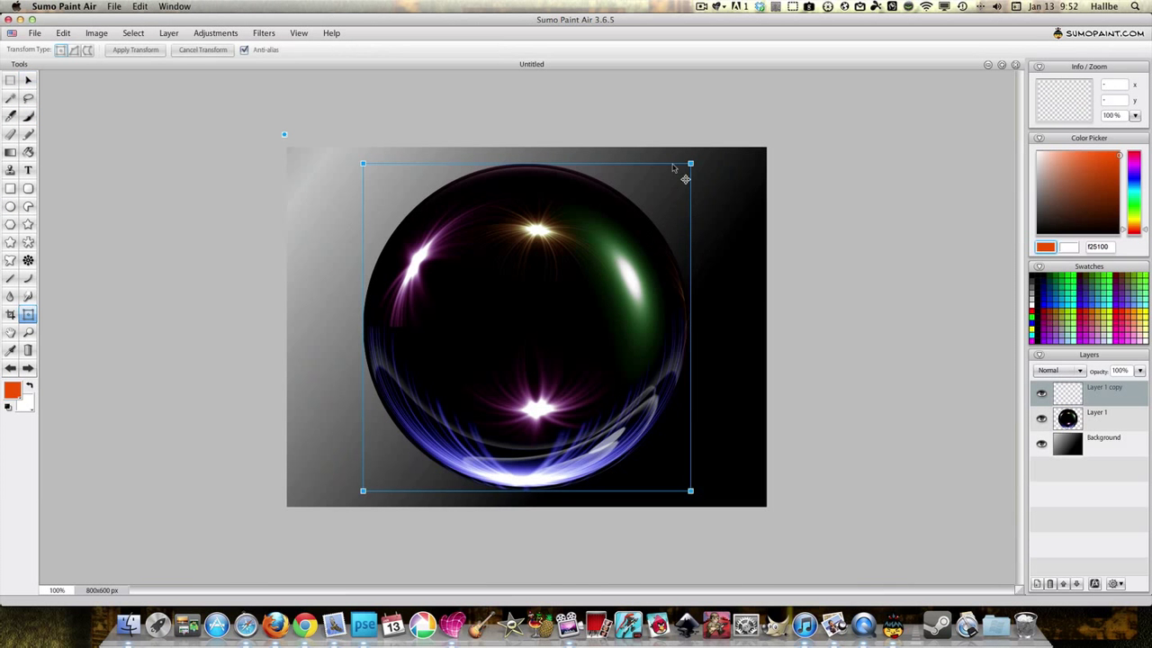
pyautogui.moveTo(693, 164); pyautogui.dragTo(533, 486)
pyautogui.click(1068, 394)
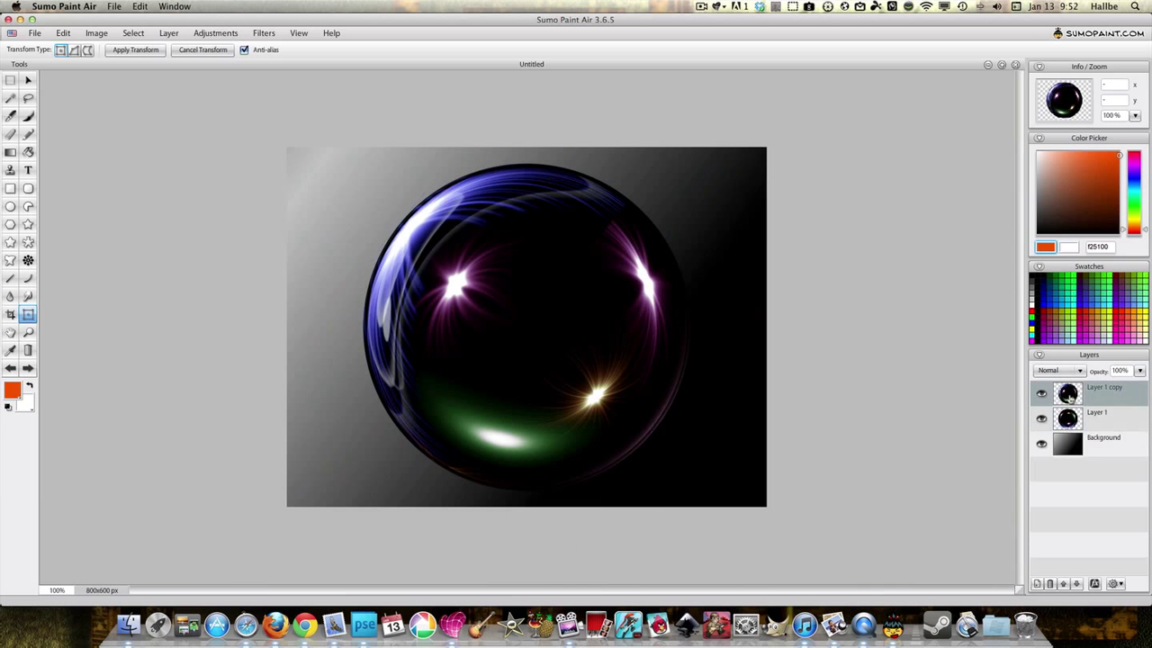
pyautogui.rightClick(1068, 394)
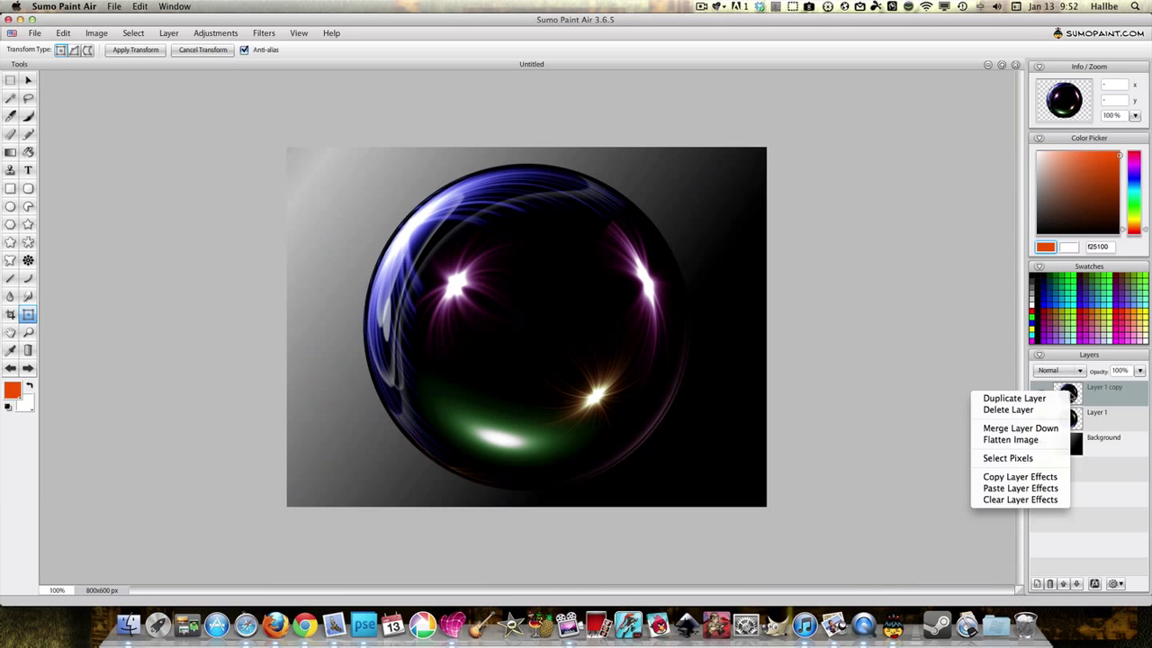
pyautogui.click(1013, 460)
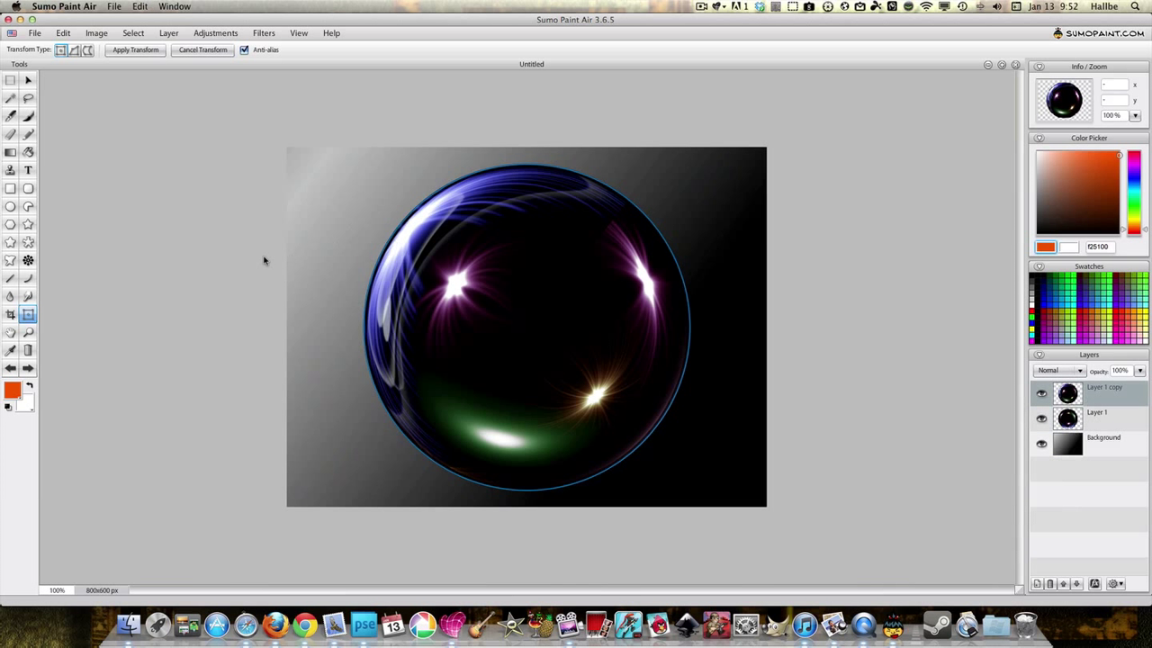
# Gaussian-blur Layer 1 copy with width about 3.6, then deselect.
pyautogui.click(264, 33)
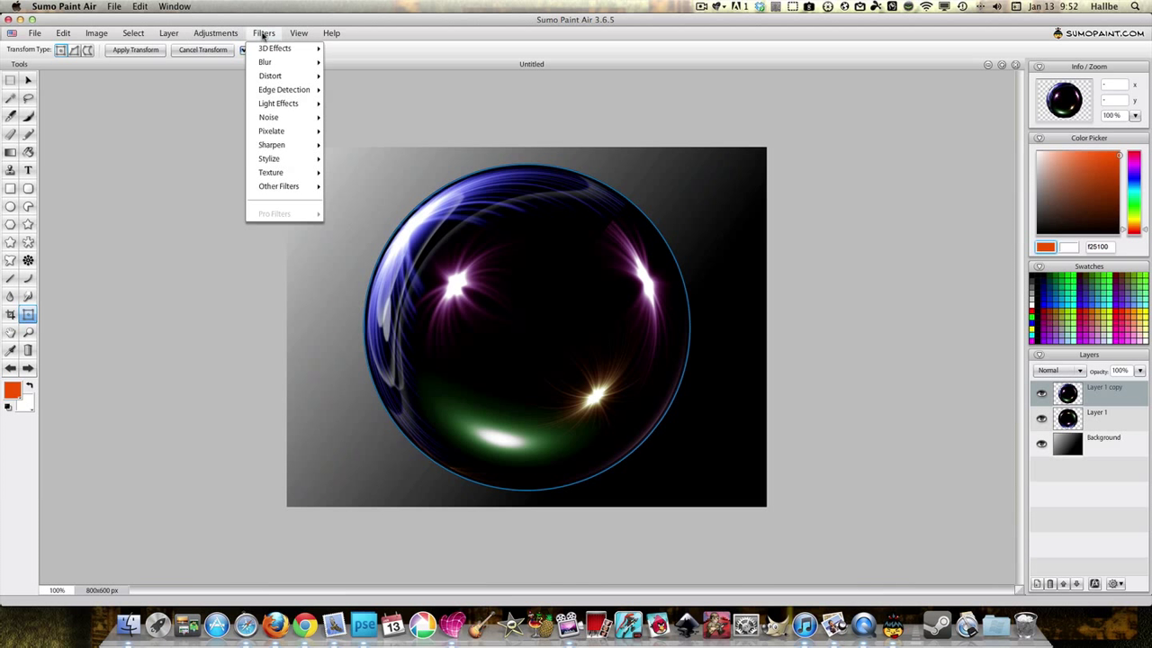
pyautogui.moveTo(279, 59)
pyautogui.click(348, 79)
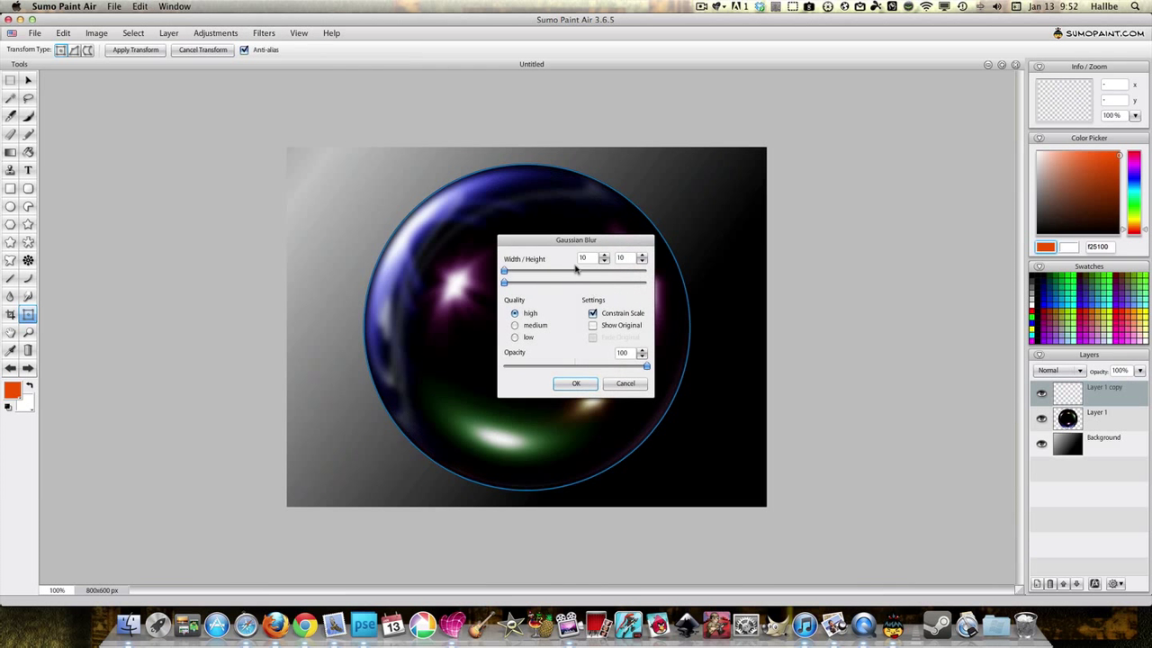
pyautogui.moveTo(624, 239); pyautogui.dragTo(897, 165)
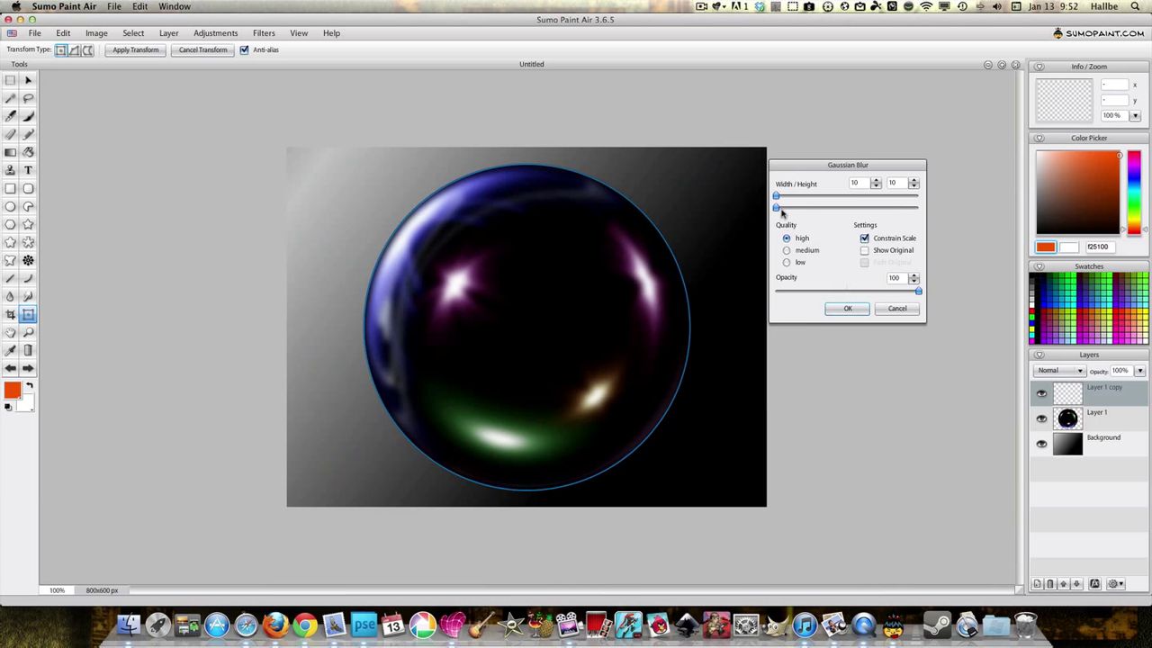
pyautogui.moveTo(782, 212)
pyautogui.mouseDown()
pyautogui.moveTo(797, 210)
pyautogui.moveTo(782, 211)
pyautogui.mouseUp()
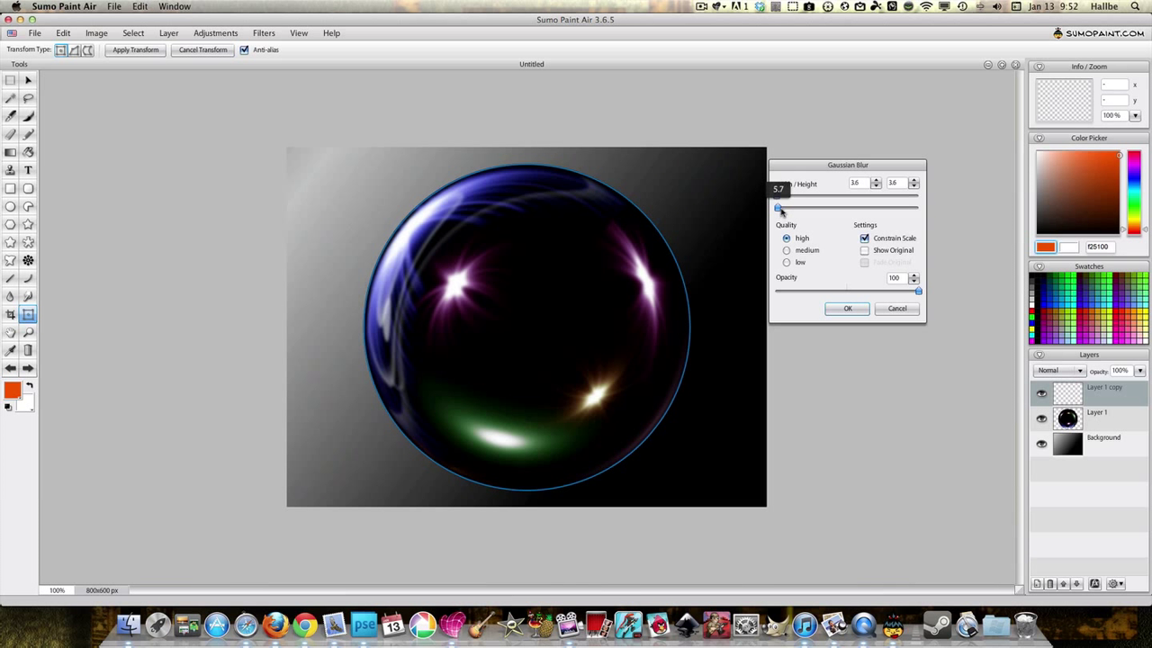
pyautogui.click(843, 308)
pyautogui.click(133, 32)
pyautogui.click(147, 64)
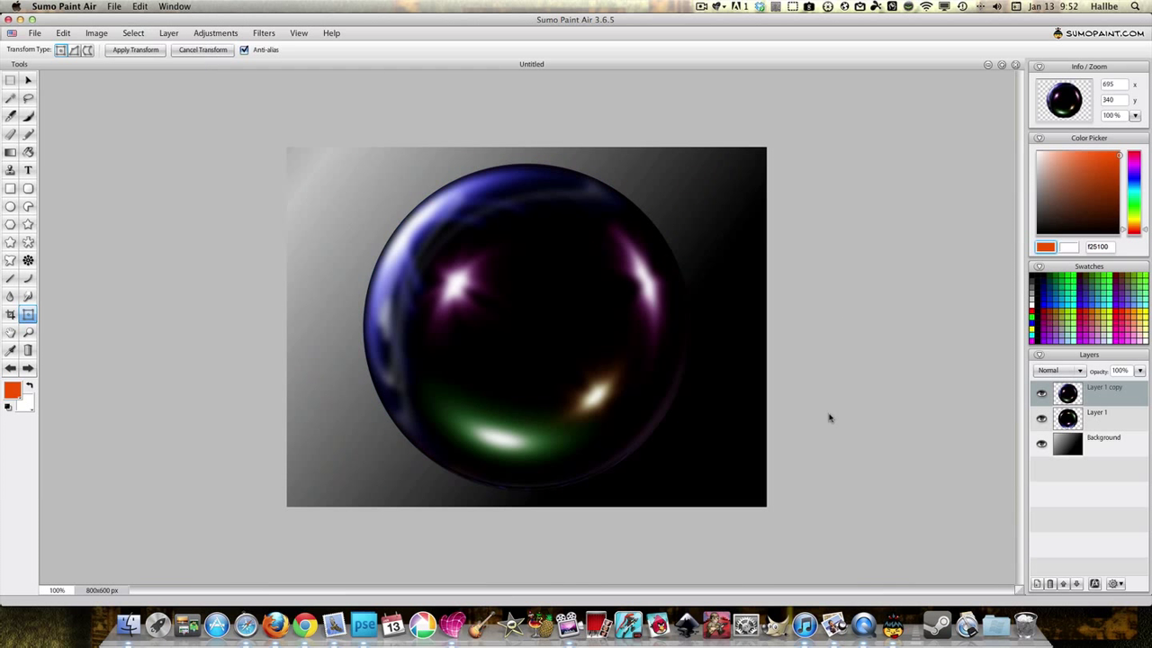
# Set Layer 1 copy's blend mode to Screen.
pyautogui.click(1059, 370)
pyautogui.click(1049, 448)
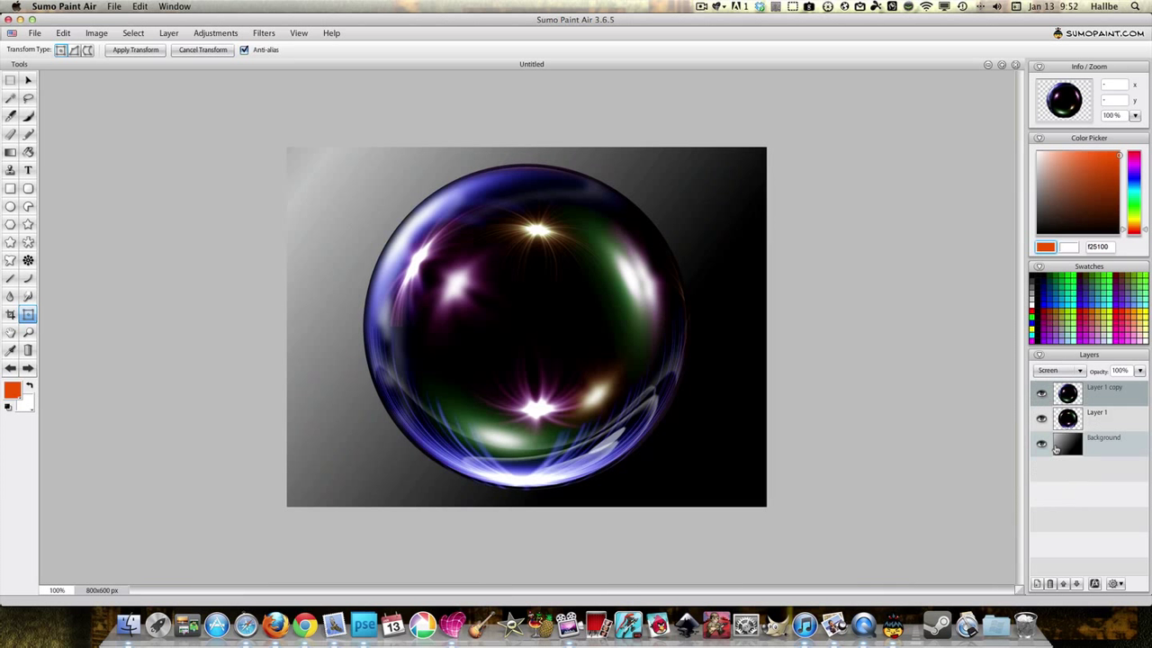
pyautogui.click(1067, 419)
pyautogui.rightClick(1068, 420)
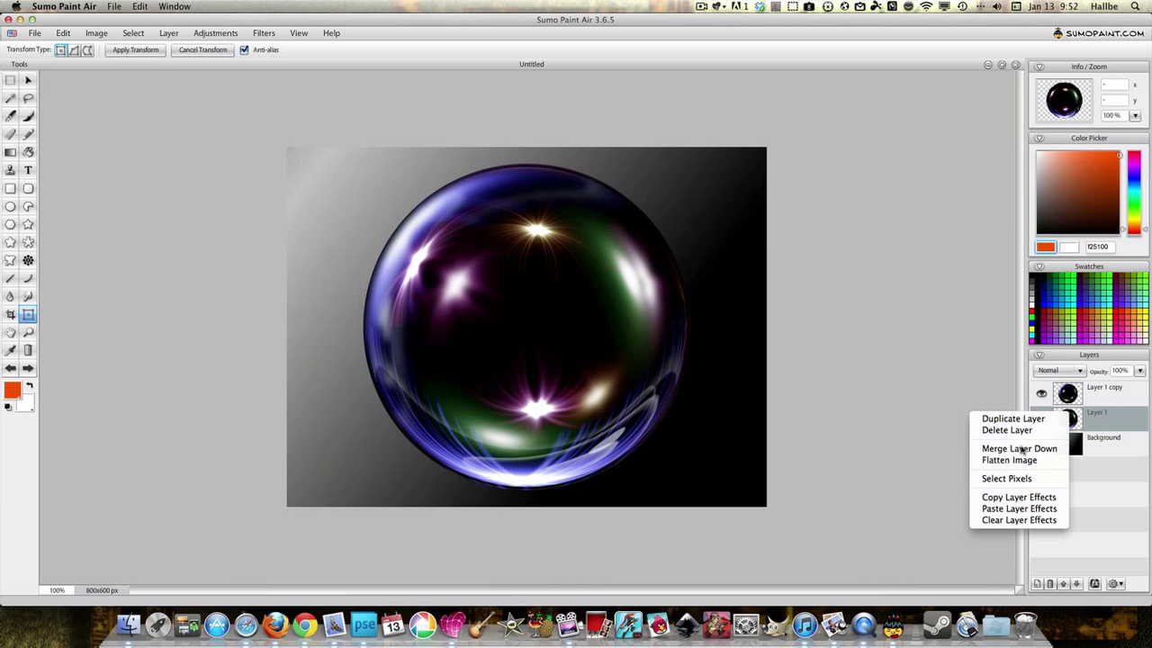
# Blur Layer 1's selected pixels with a low-quality, width-5 Gaussian Blur.
pyautogui.press('Return')
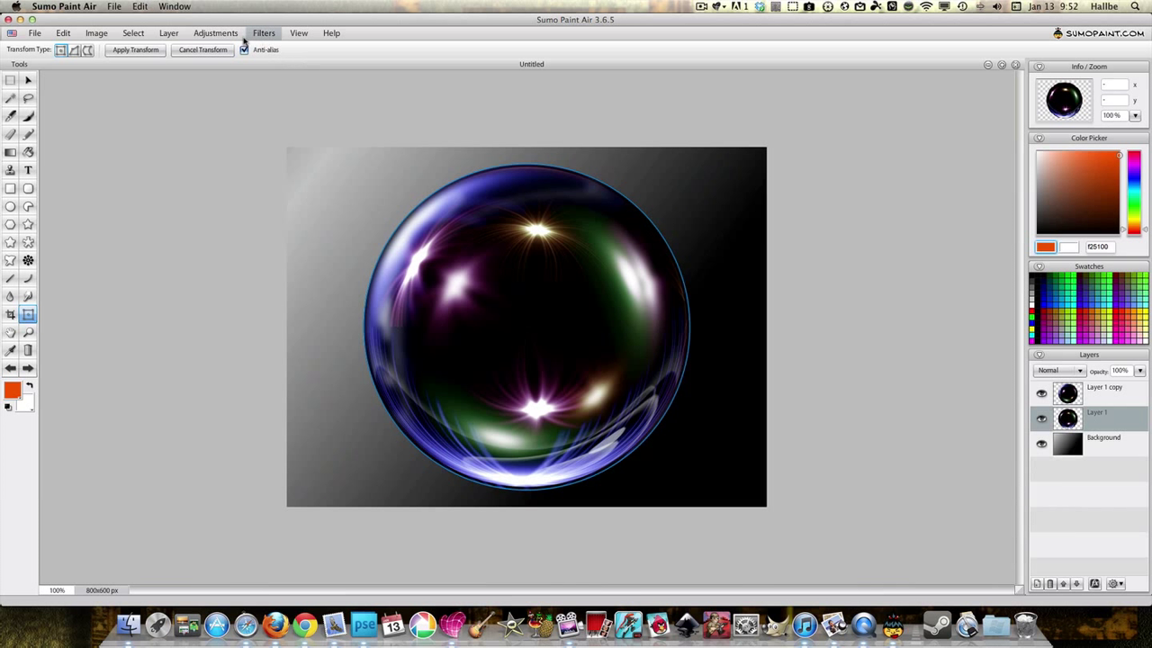
pyautogui.click(216, 33)
pyautogui.click(259, 32)
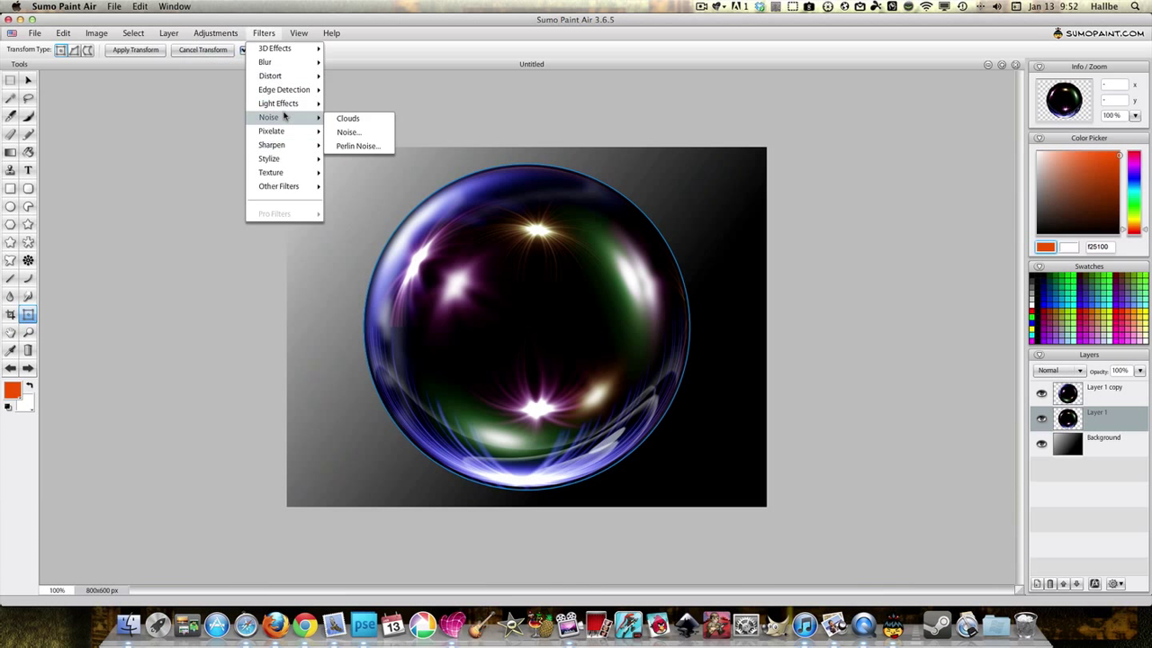
pyautogui.moveTo(293, 78)
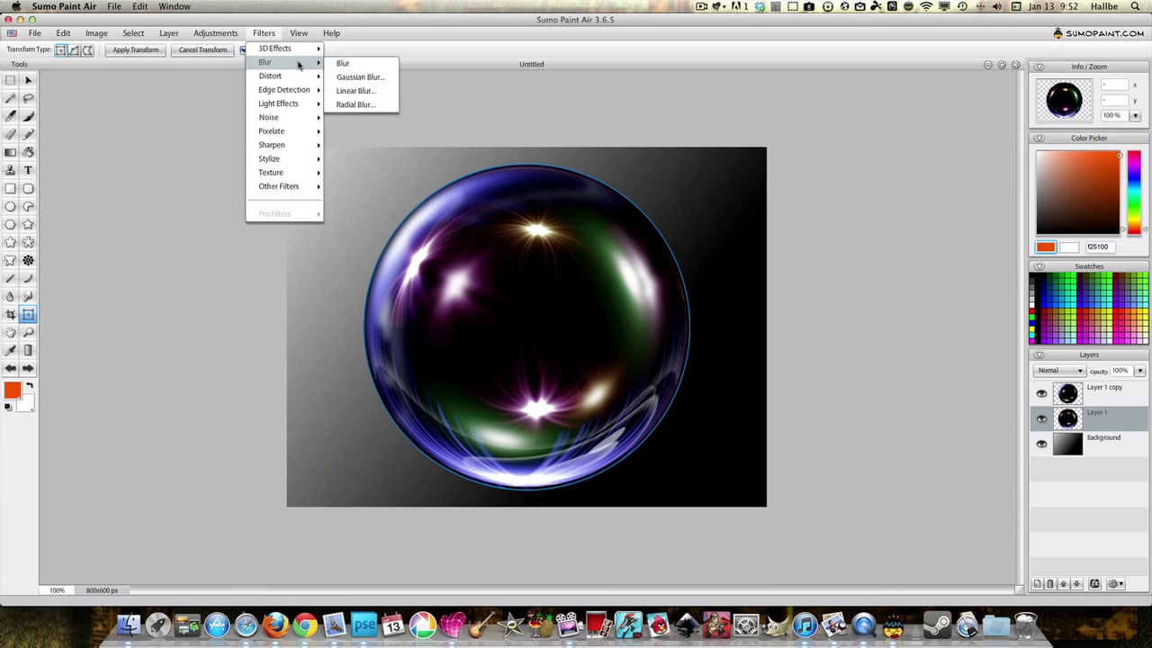
pyautogui.click(363, 78)
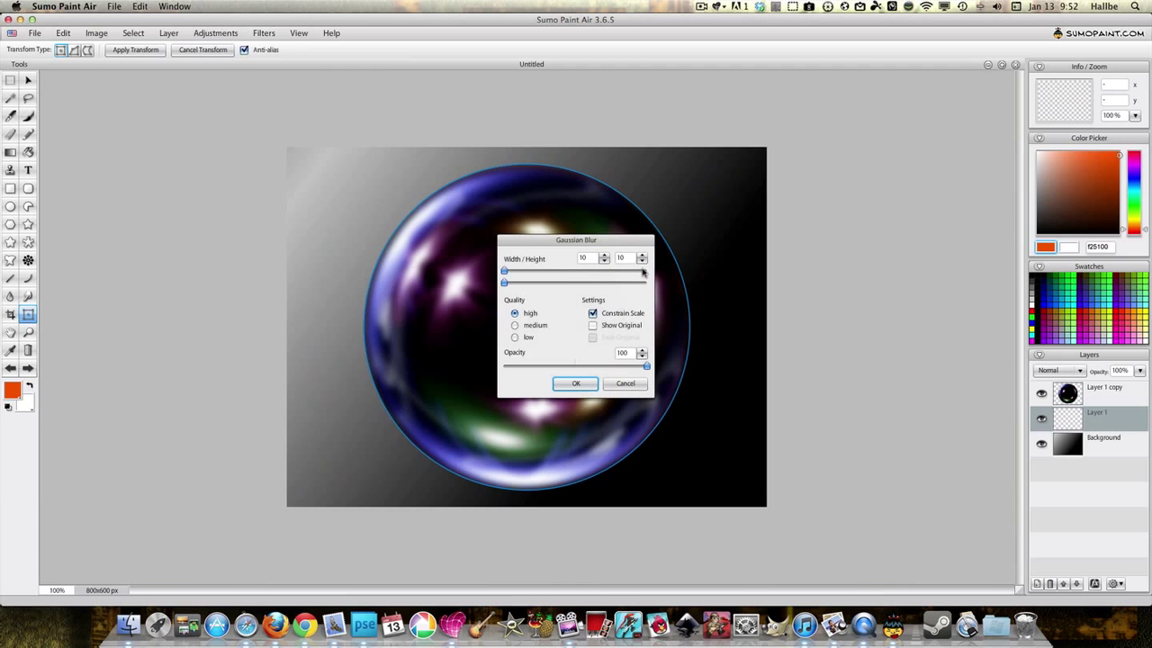
pyautogui.click(516, 338)
pyautogui.moveTo(555, 245); pyautogui.dragTo(736, 236)
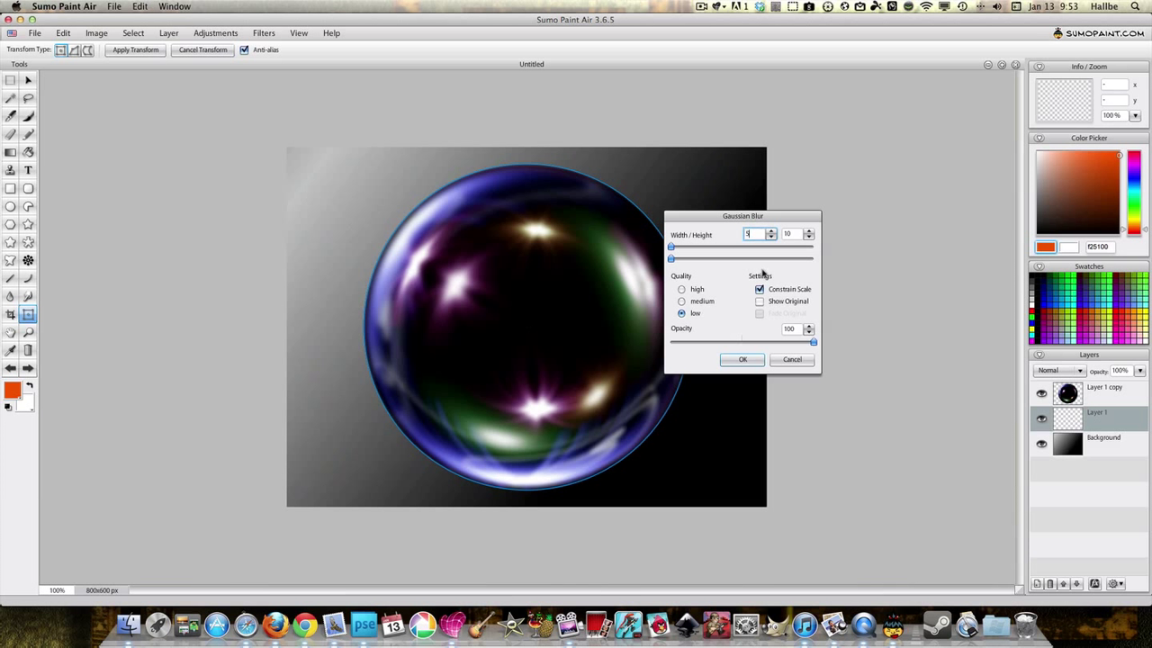
pyautogui.write('5')
pyautogui.click(743, 359)
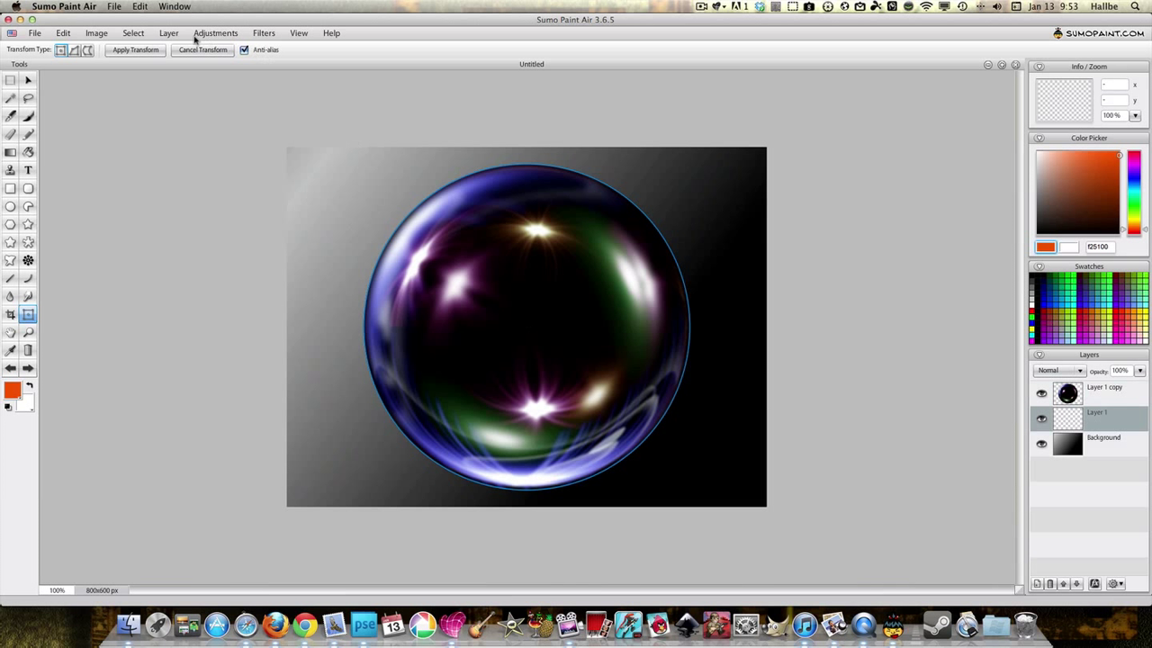
pyautogui.click(133, 33)
# Deselect, then shift Layer 1's hue by 95 so the lower rim turns pink.
pyautogui.click(140, 61)
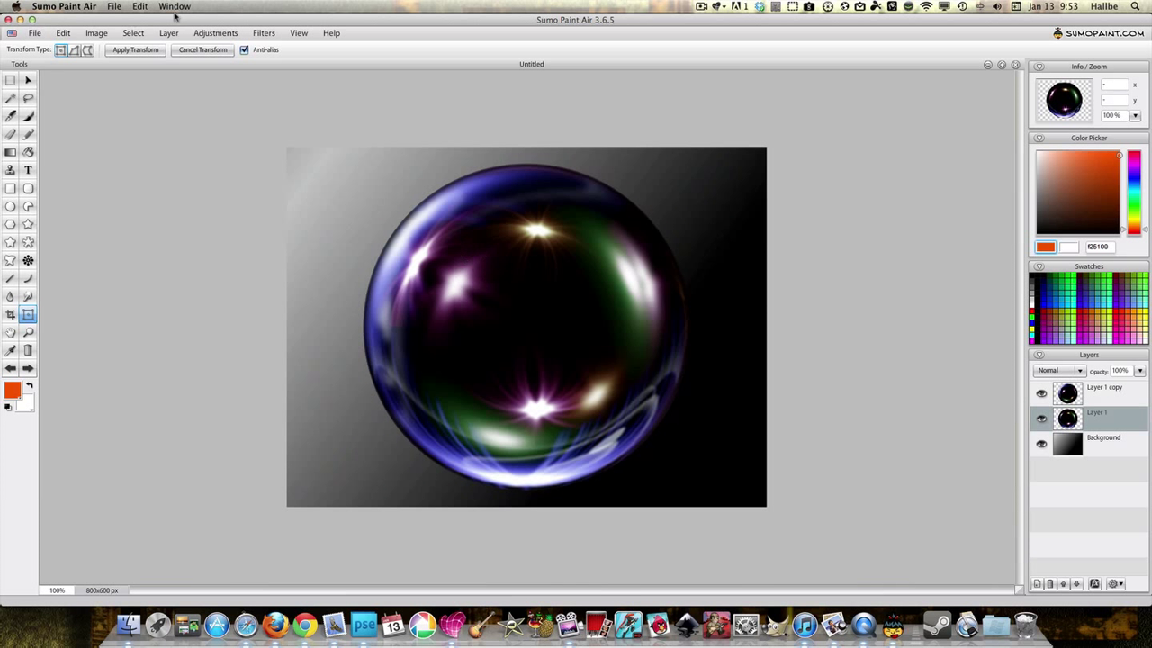
pyautogui.click(216, 34)
pyautogui.click(240, 122)
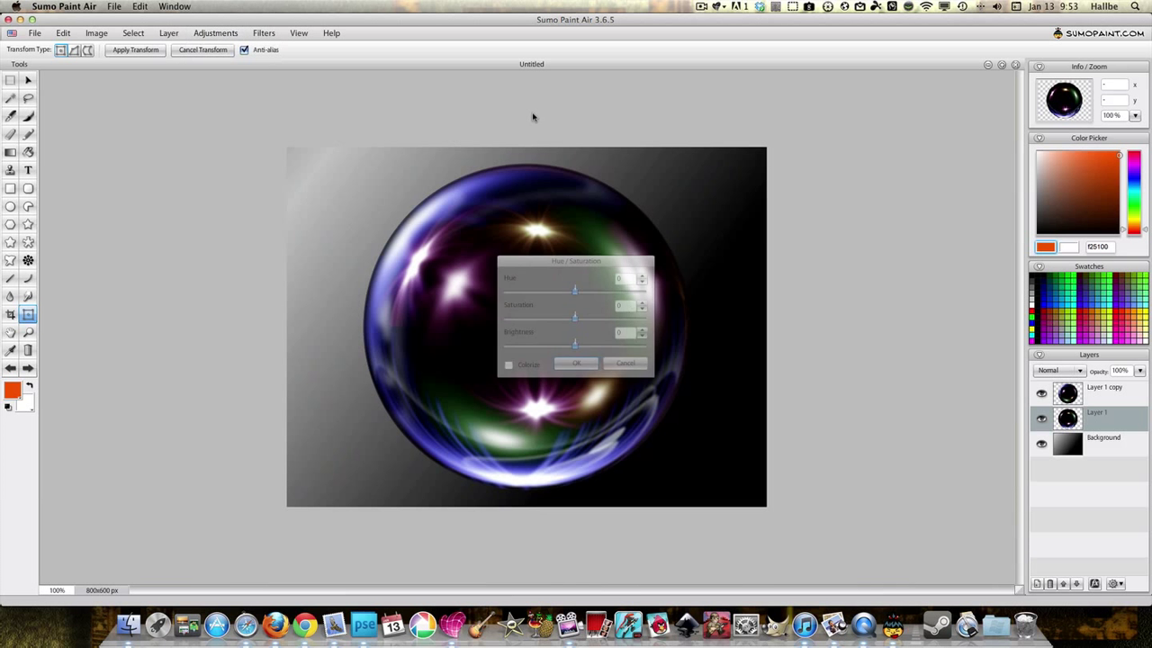
pyautogui.moveTo(593, 263); pyautogui.dragTo(886, 134)
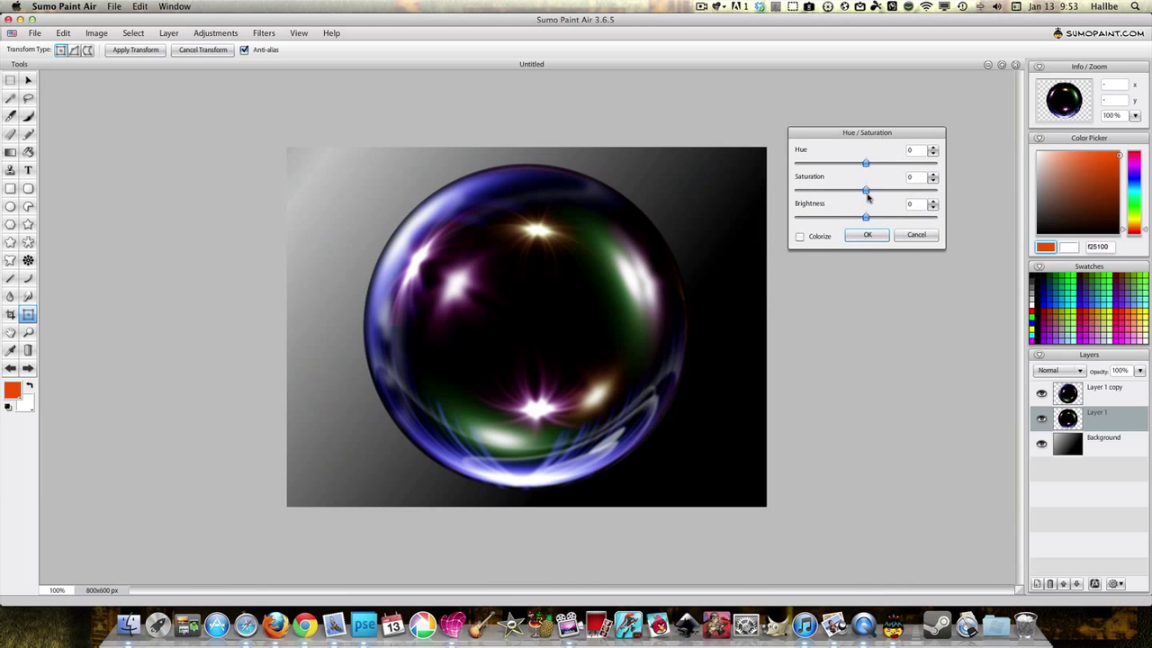
pyautogui.moveTo(870, 193); pyautogui.dragTo(903, 179)
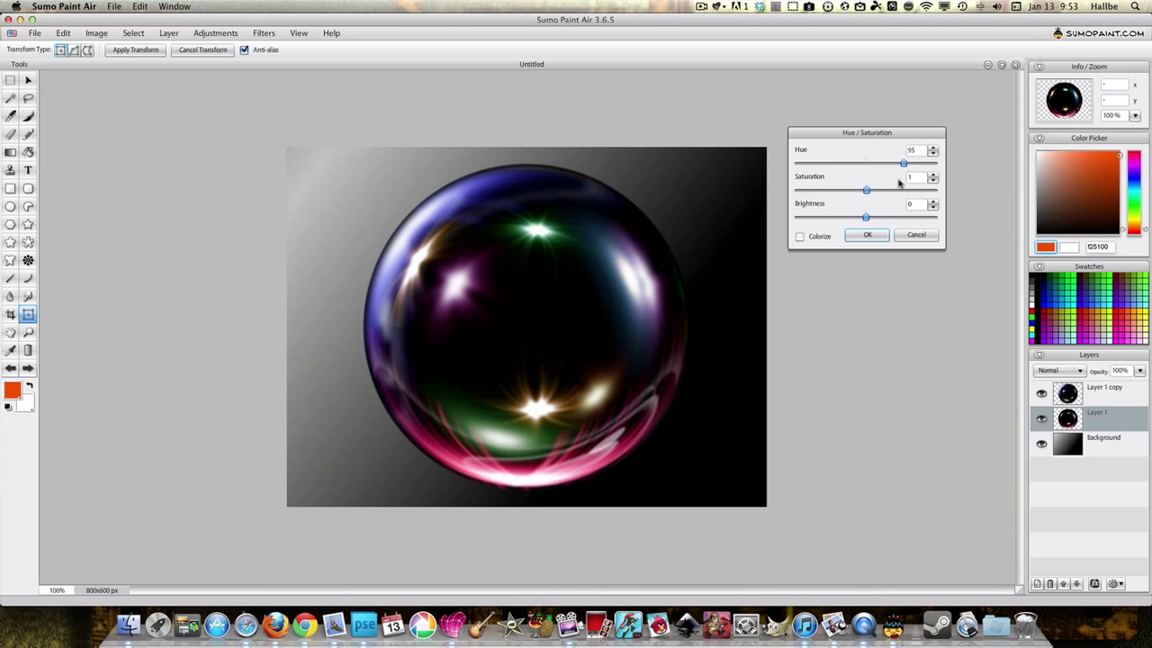
pyautogui.click(867, 235)
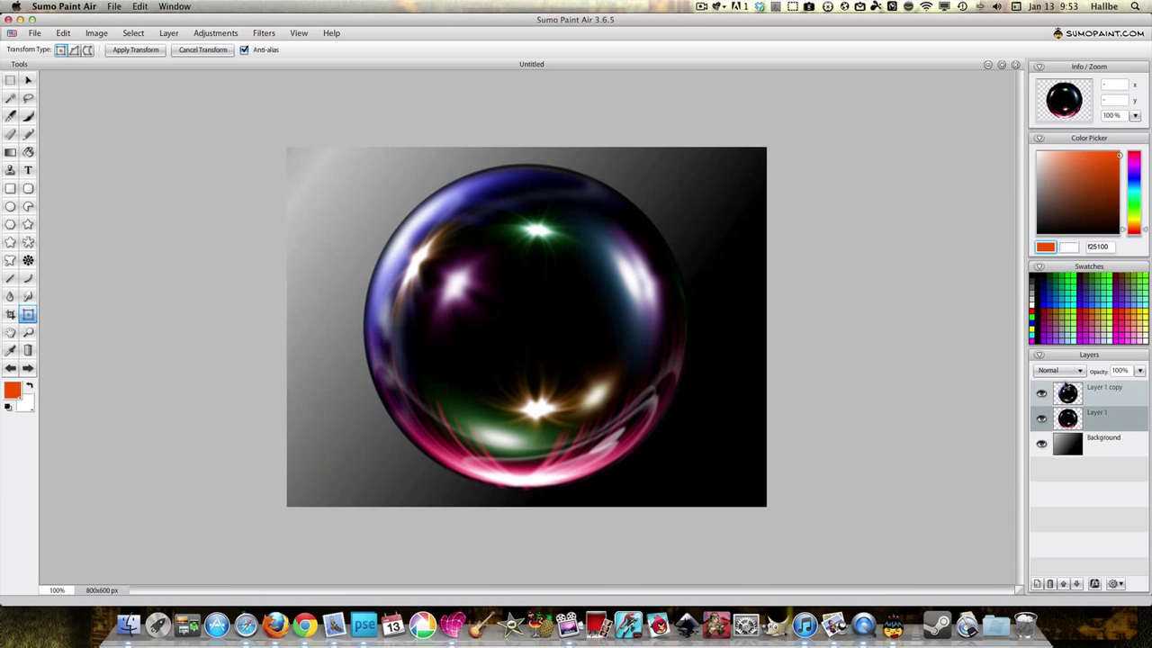
# Merge Layer 1 copy down into Layer 1 and select the ball's pixels.
pyautogui.rightClick(1073, 389)
pyautogui.click(1048, 420)
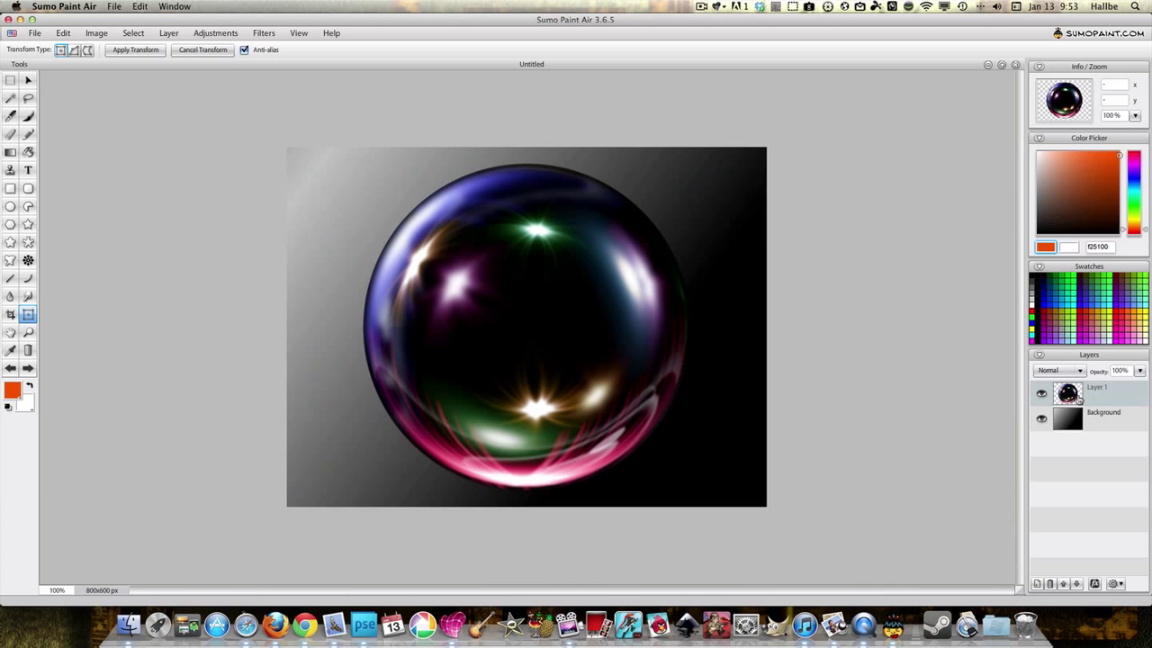
pyautogui.rightClick(1072, 396)
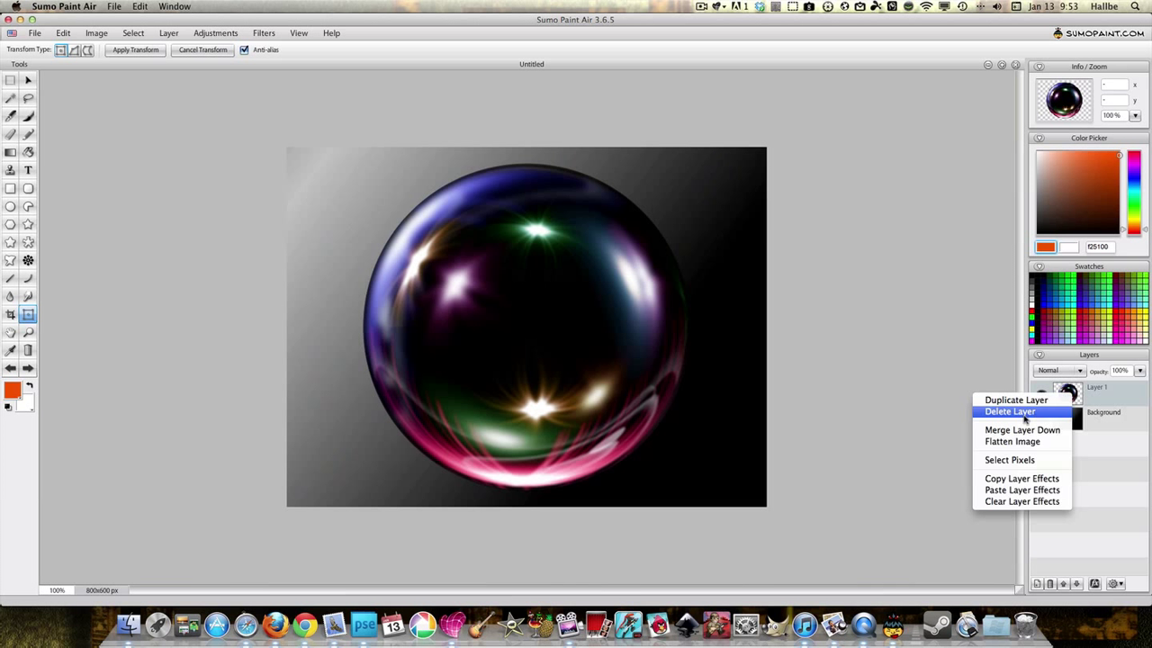
pyautogui.click(1060, 460)
# Contract the selection by 10 pixels, invert it, cut the dark outer rim and deselect.
pyautogui.click(137, 36)
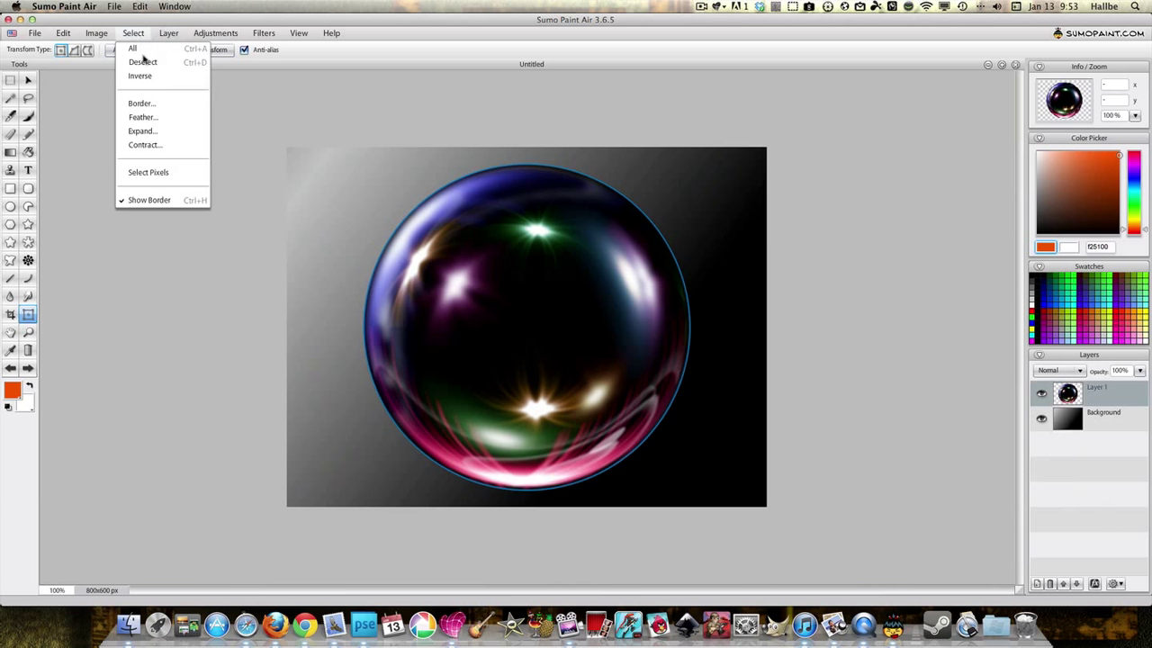
pyautogui.click(168, 145)
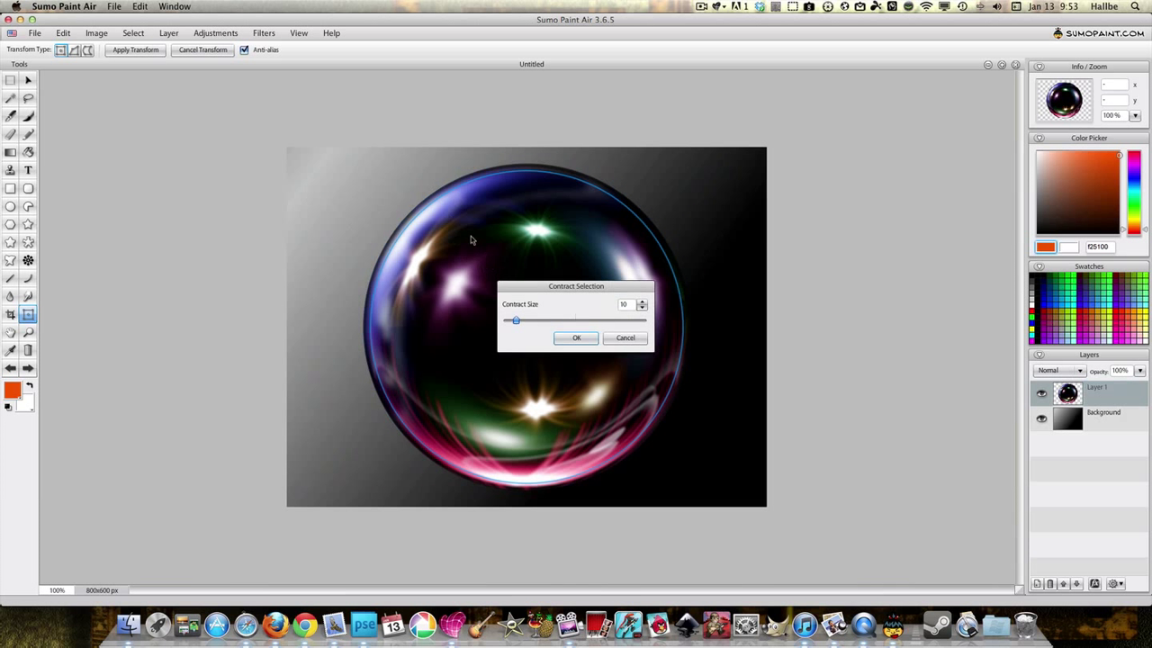
pyautogui.click(583, 340)
pyautogui.click(132, 34)
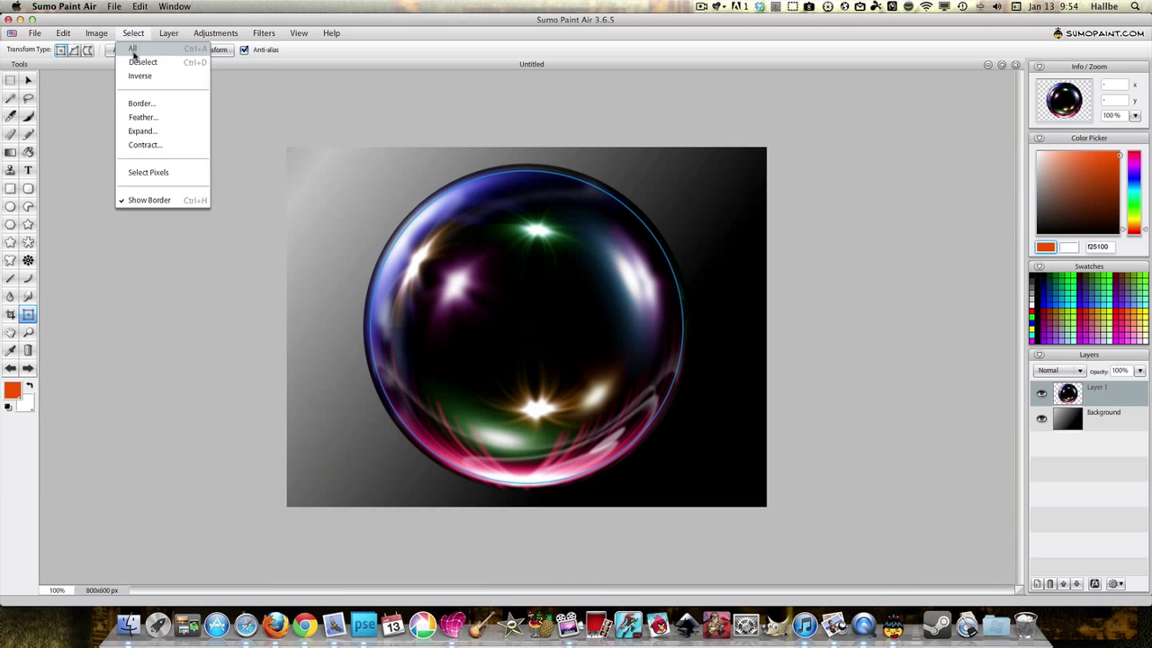
pyautogui.click(147, 77)
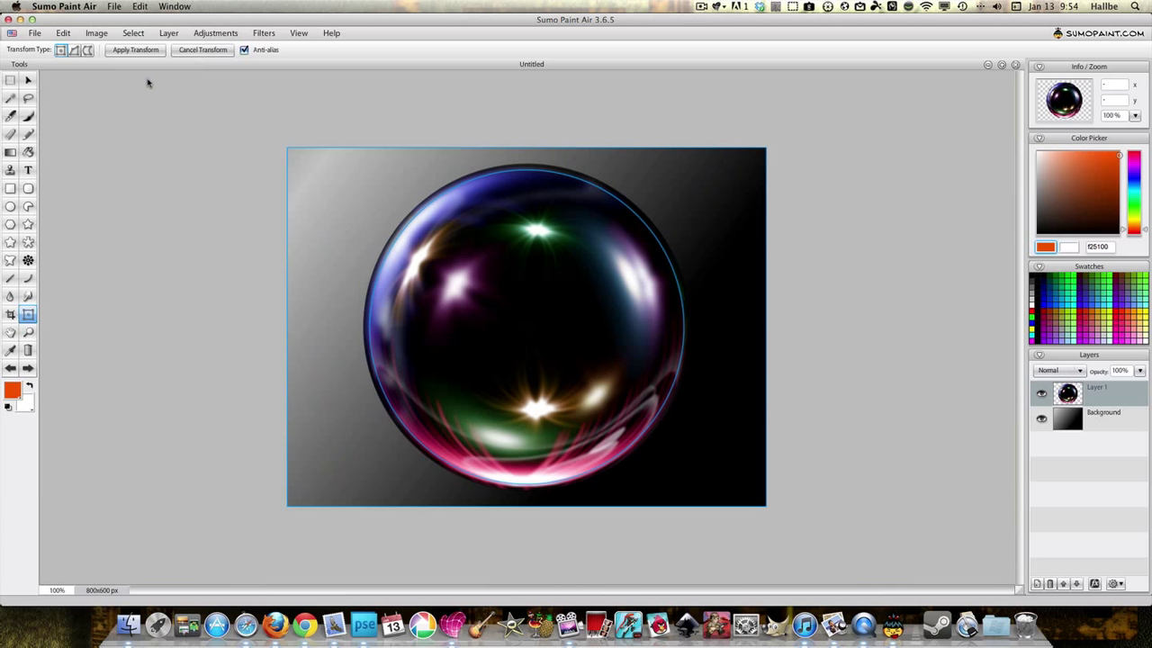
pyautogui.click(63, 33)
pyautogui.click(82, 90)
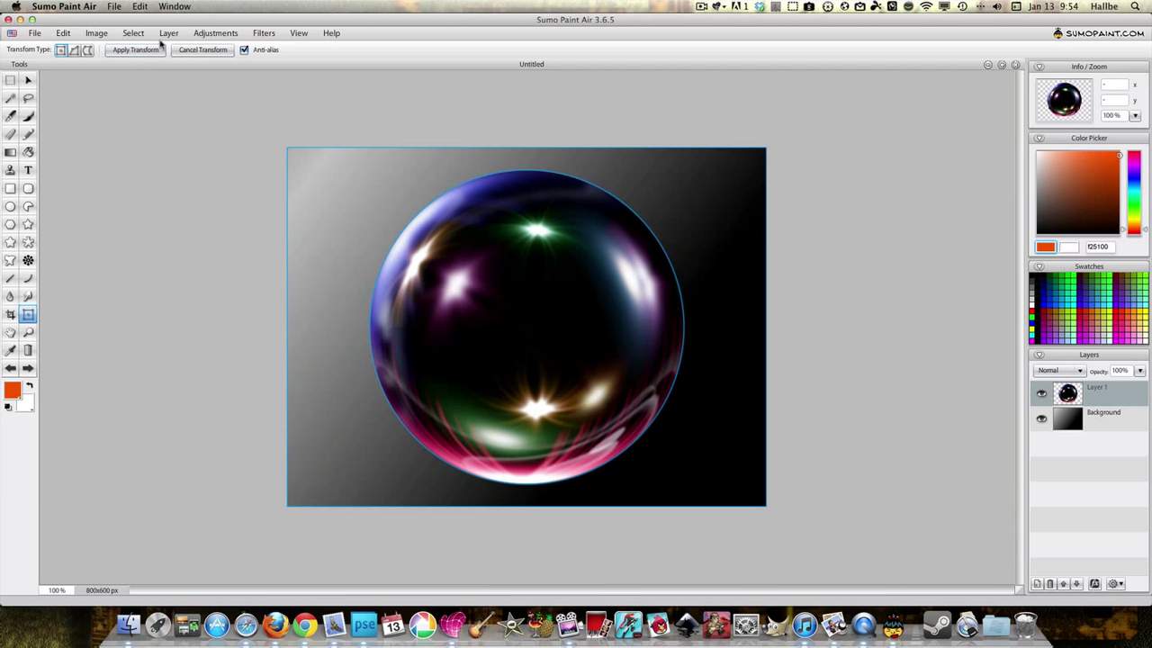
pyautogui.click(134, 33)
pyautogui.click(137, 61)
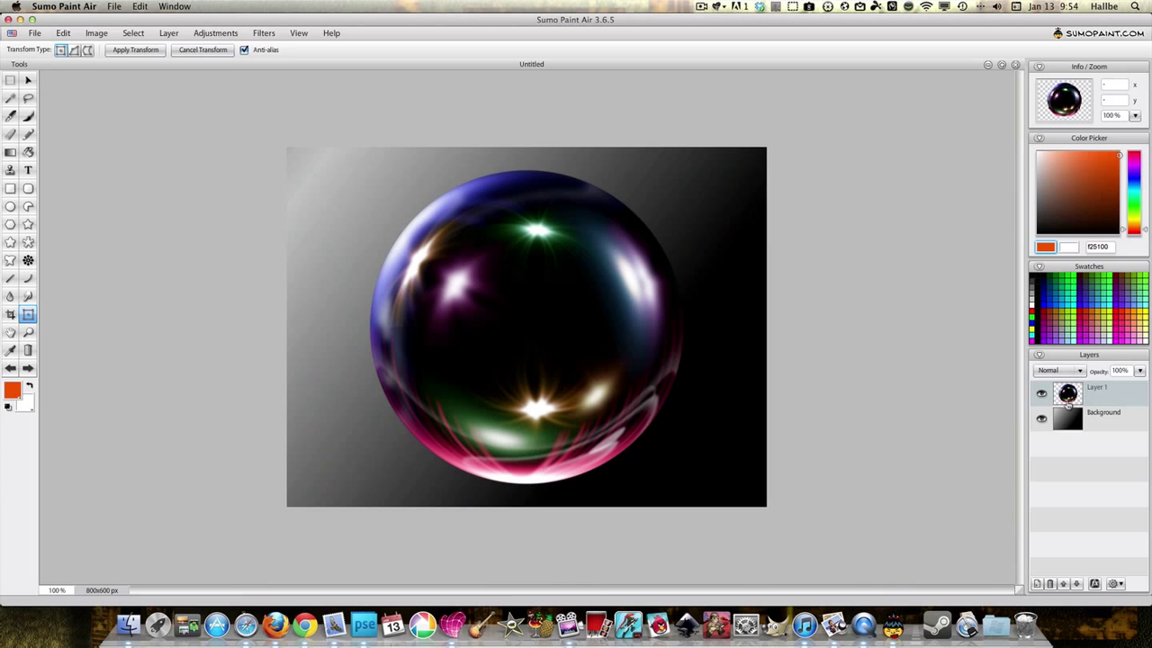
# Try and discard a colorized Hue/Saturation, then set Layer 1's blend mode to Screen.
pyautogui.click(216, 33)
pyautogui.click(224, 122)
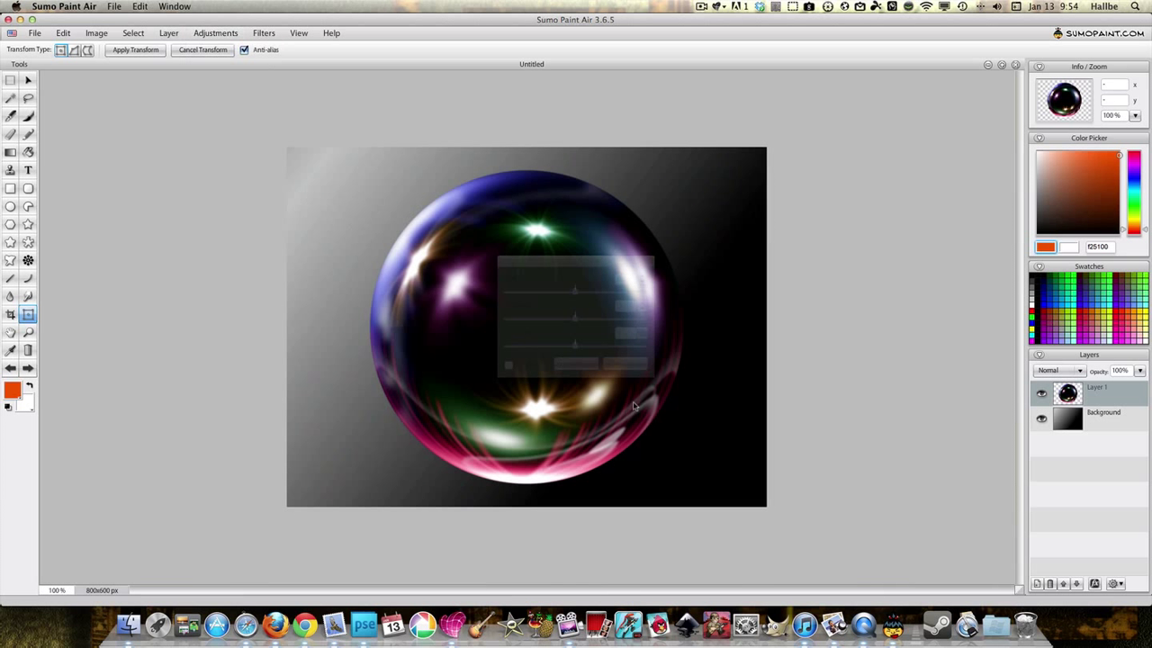
pyautogui.moveTo(599, 255); pyautogui.dragTo(870, 230)
pyautogui.click(825, 302)
pyautogui.click(941, 302)
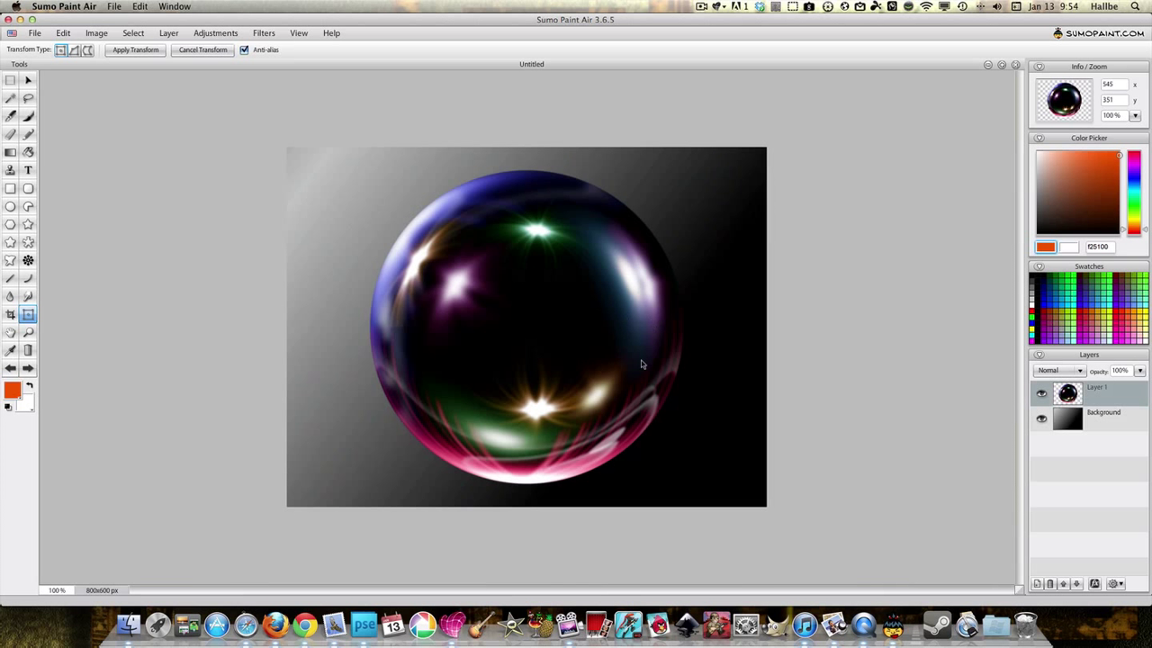
pyautogui.click(1059, 370)
pyautogui.click(1053, 446)
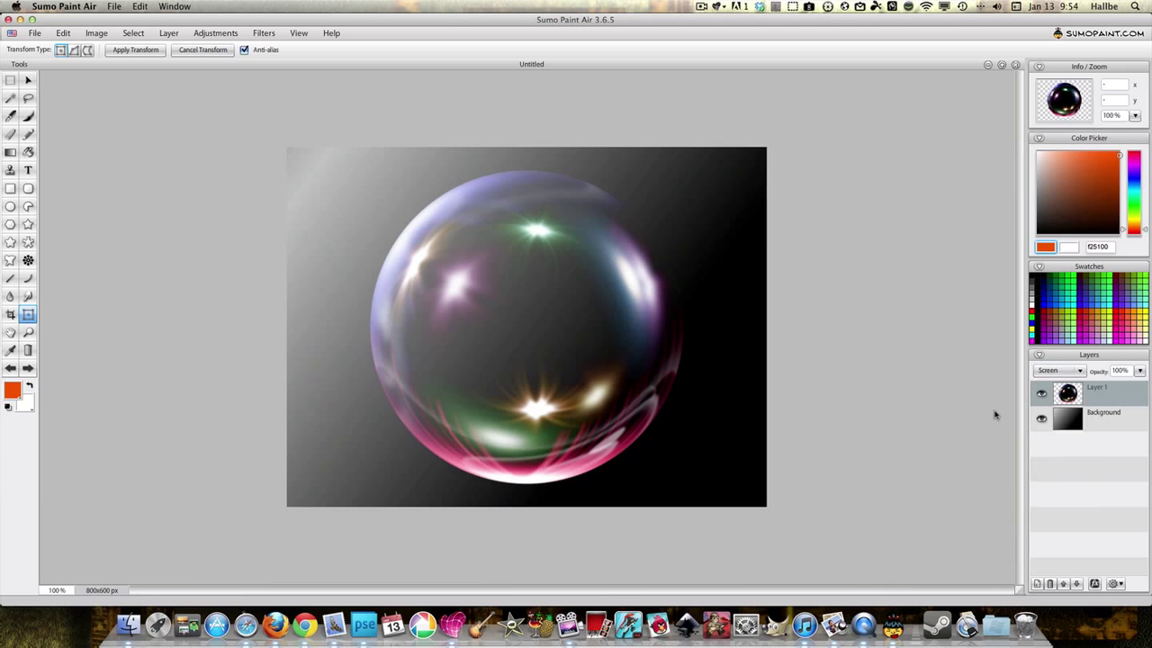
# Nudge the bubble up and right and add a new empty layer below it.
pyautogui.click(28, 79)
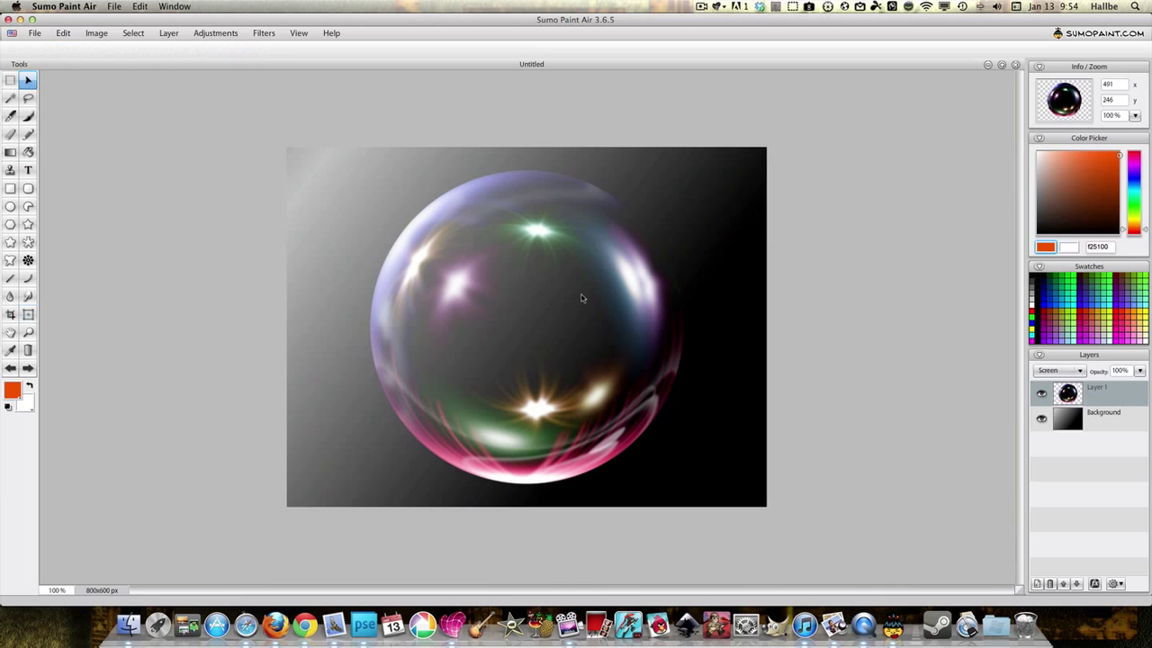
pyautogui.moveTo(591, 301)
pyautogui.mouseDown()
pyautogui.moveTo(531, 288)
pyautogui.moveTo(597, 288)
pyautogui.mouseUp()
pyautogui.click(1038, 583)
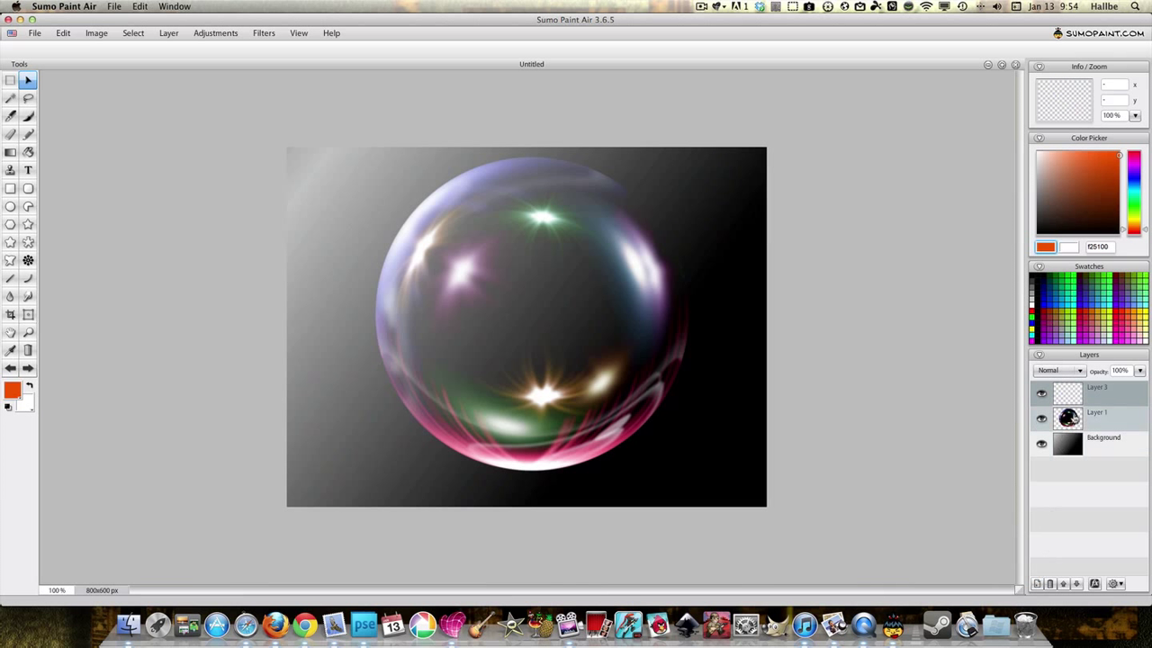
pyautogui.moveTo(1085, 396); pyautogui.dragTo(1082, 423)
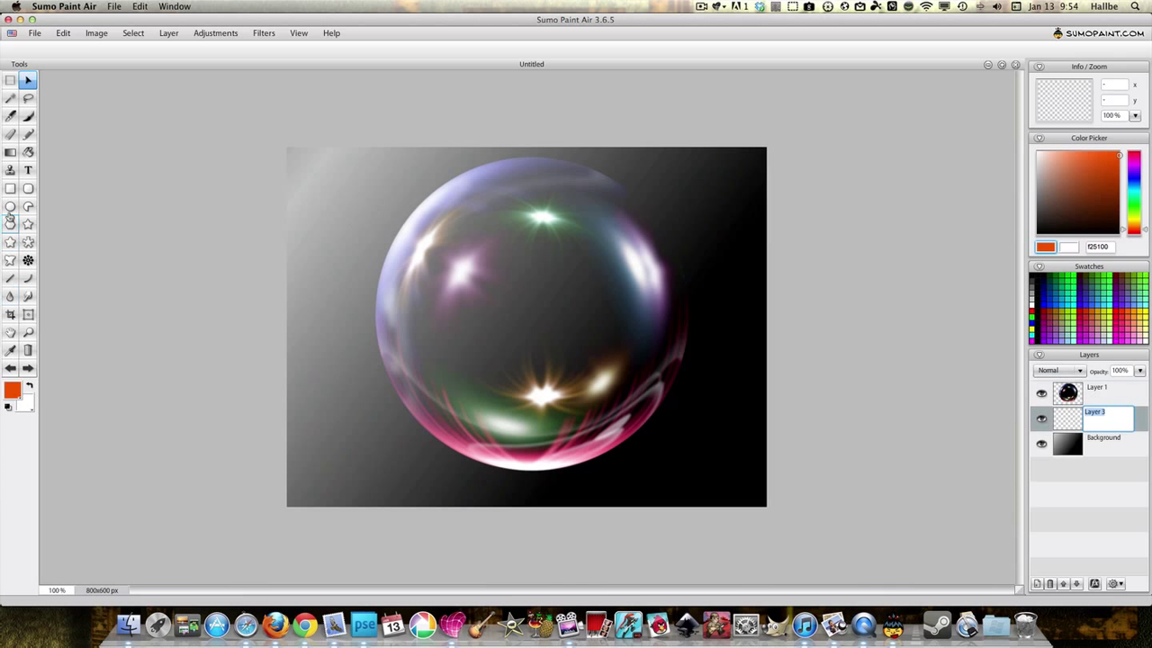
# Reset the colour to black and stamp a Go Stone 8 brush sphere in the bubble's centre.
pyautogui.click(7, 409)
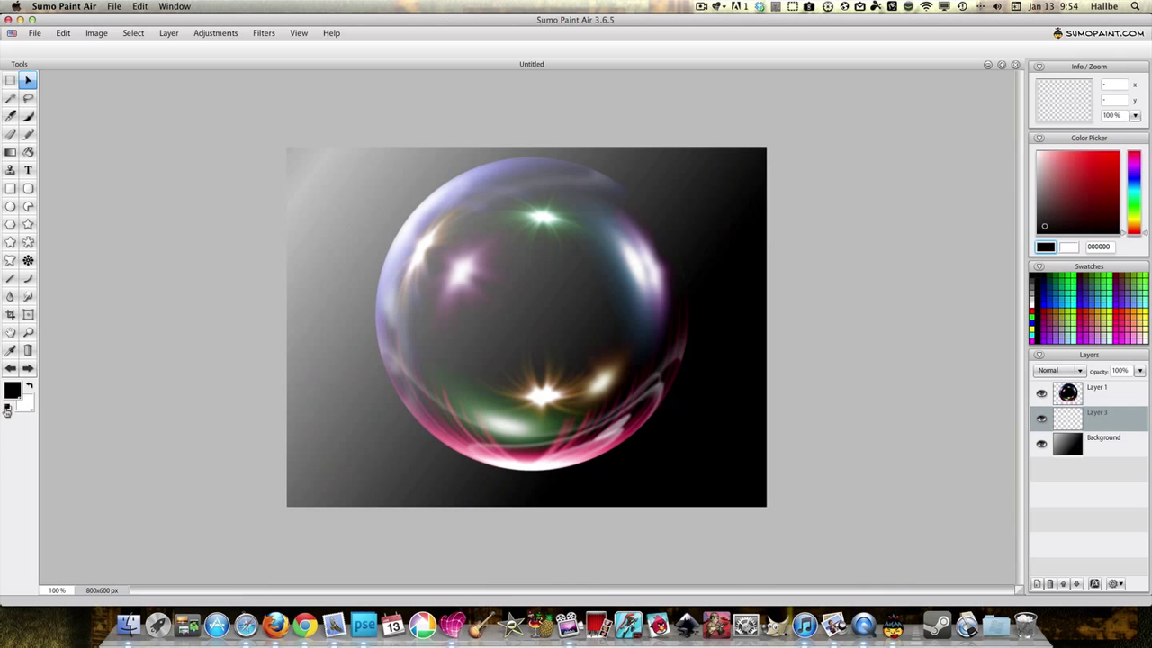
pyautogui.click(28, 116)
pyautogui.click(305, 50)
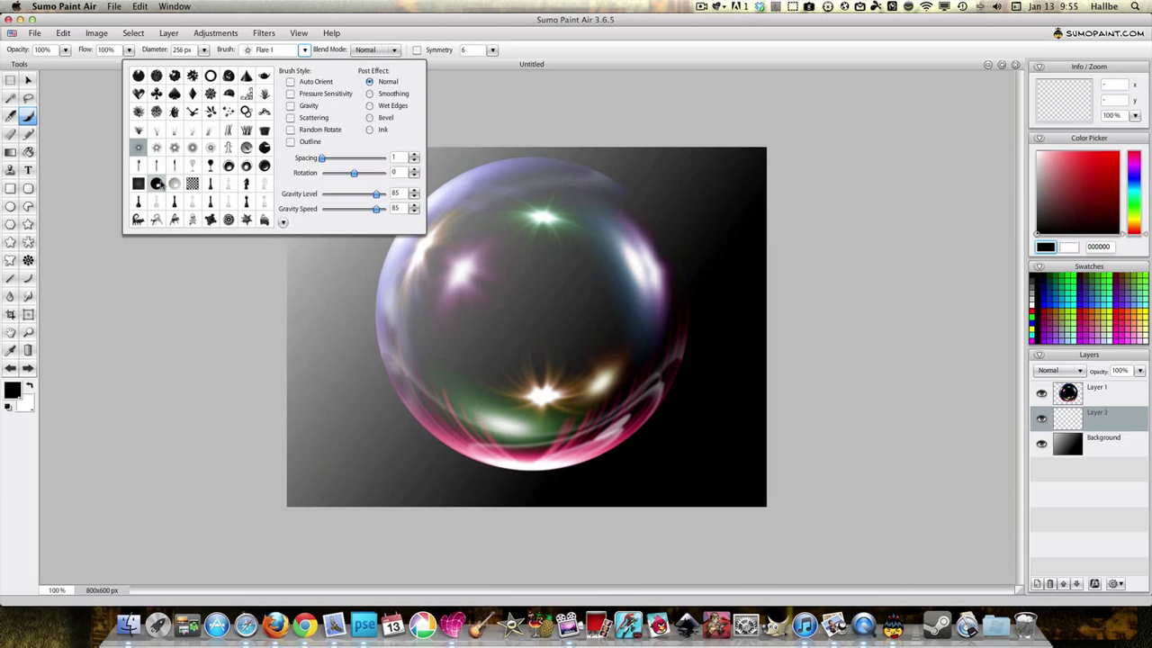
pyautogui.click(156, 184)
pyautogui.click(812, 263)
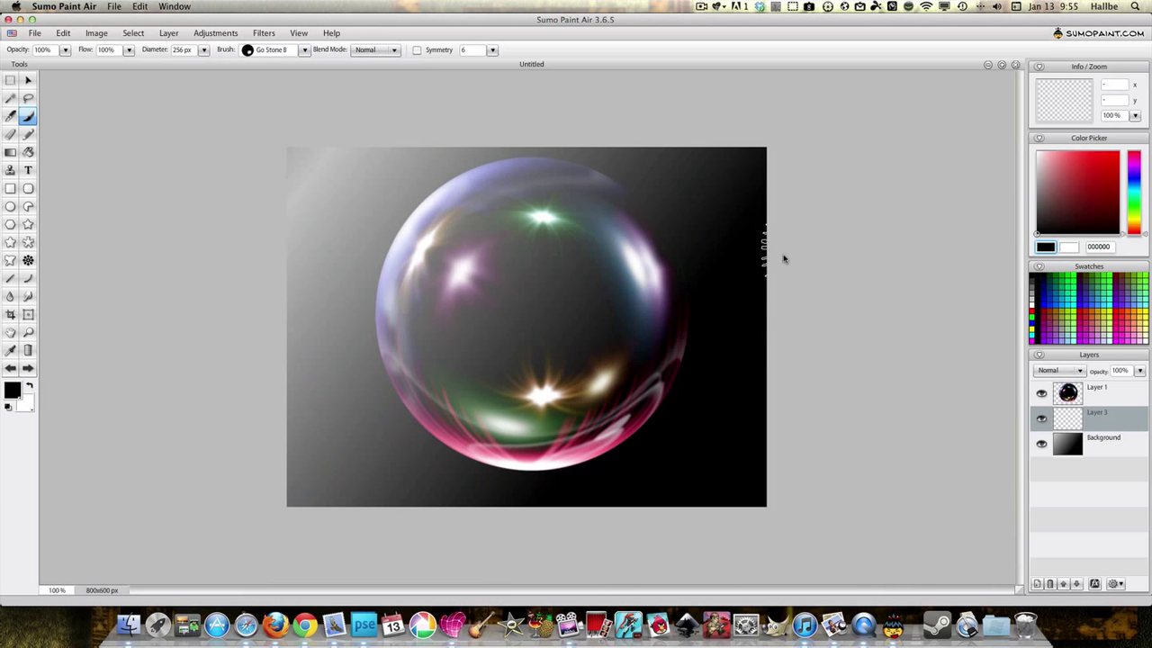
pyautogui.click(533, 319)
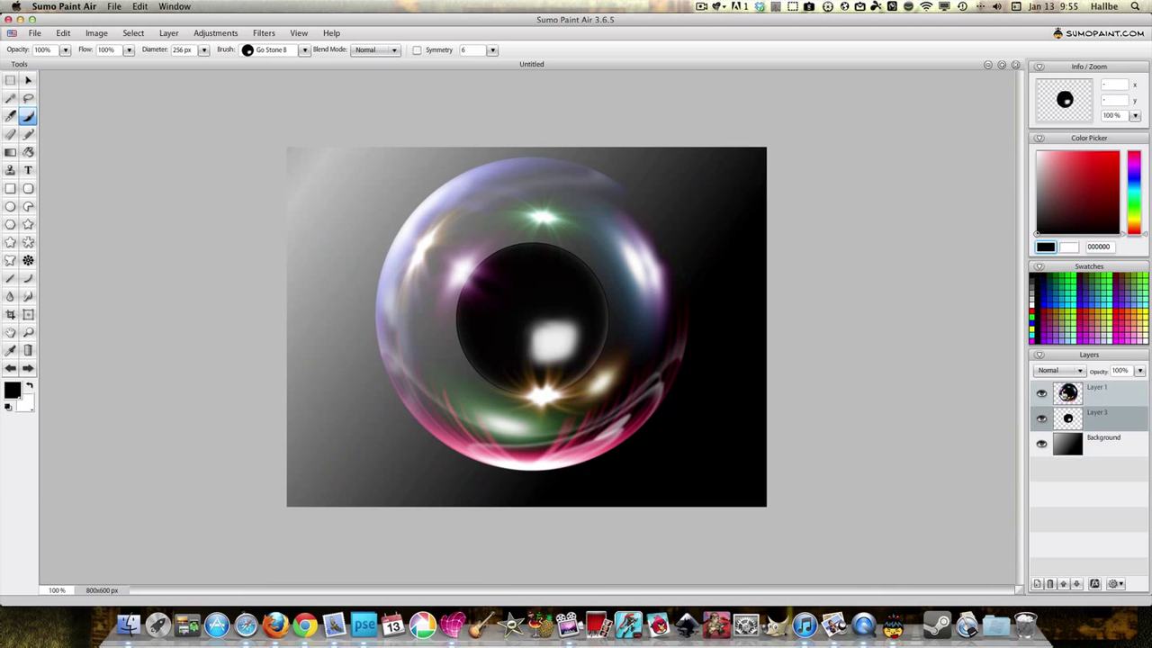
# Move the bubble layer down and left over the dark core.
pyautogui.click(1098, 393)
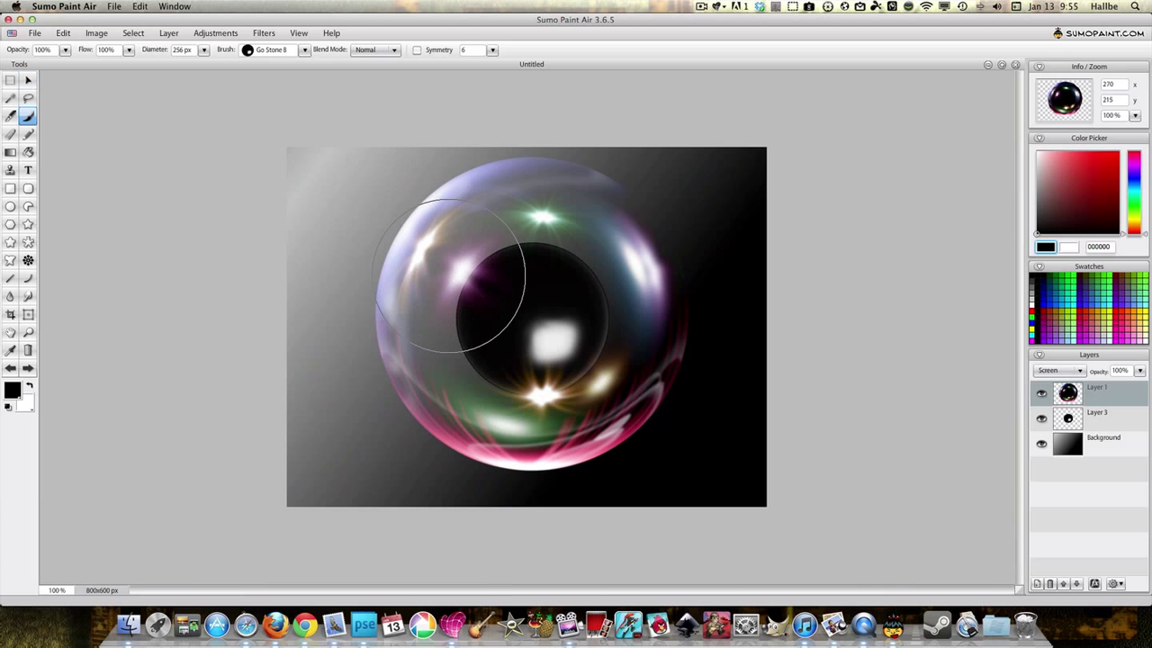
pyautogui.click(28, 80)
pyautogui.moveTo(599, 333)
pyautogui.mouseDown()
pyautogui.moveTo(568, 352)
pyautogui.moveTo(526, 335)
pyautogui.moveTo(604, 346)
pyautogui.mouseUp()
# Delete the dark core layer, Layer 3.
pyautogui.click(1080, 417)
pyautogui.rightClick(1080, 416)
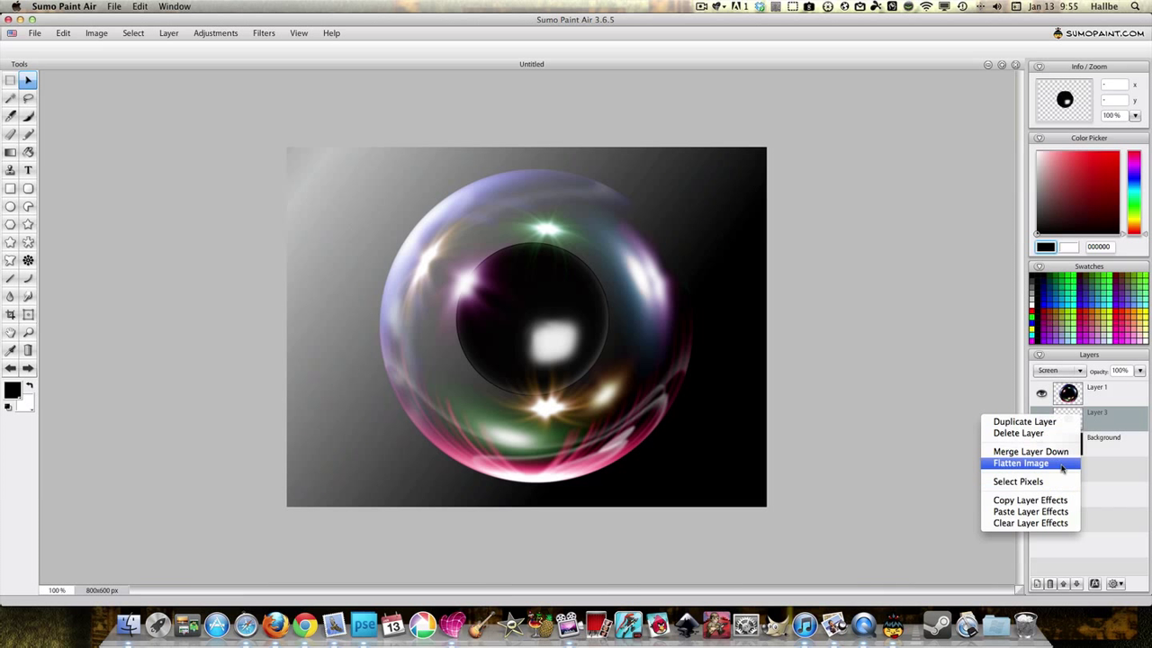
pyautogui.click(1048, 433)
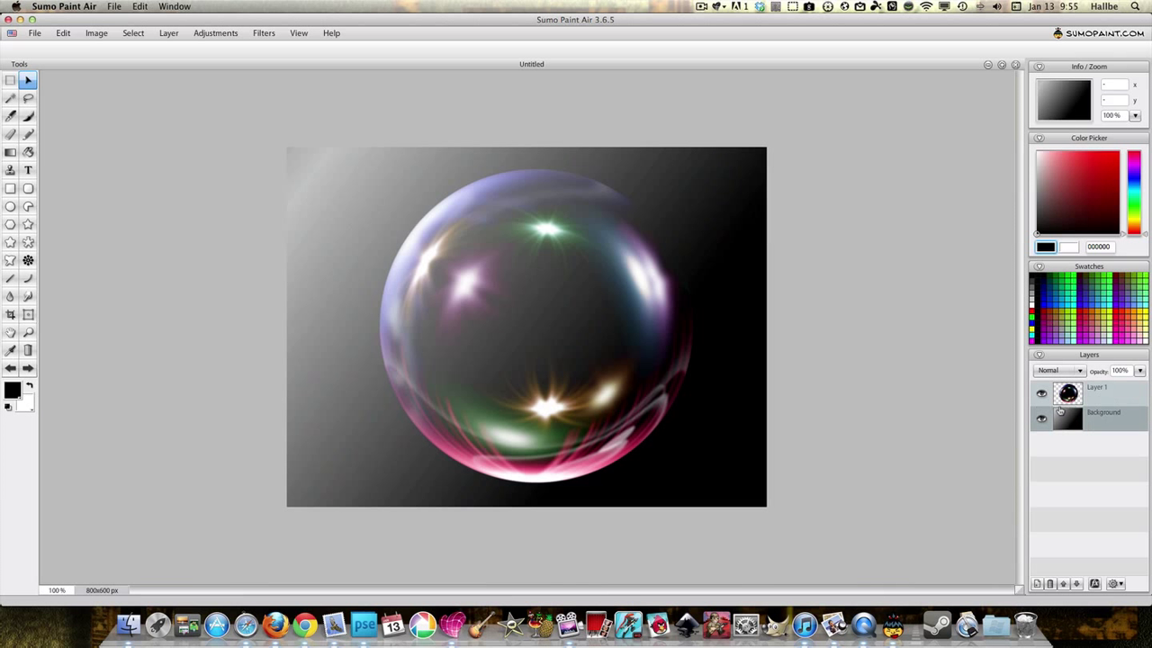
# Add empty Layer 4 on top, select Layer 1's pixels as a circle, and make Layer 4 active.
pyautogui.click(1037, 583)
pyautogui.click(1071, 419)
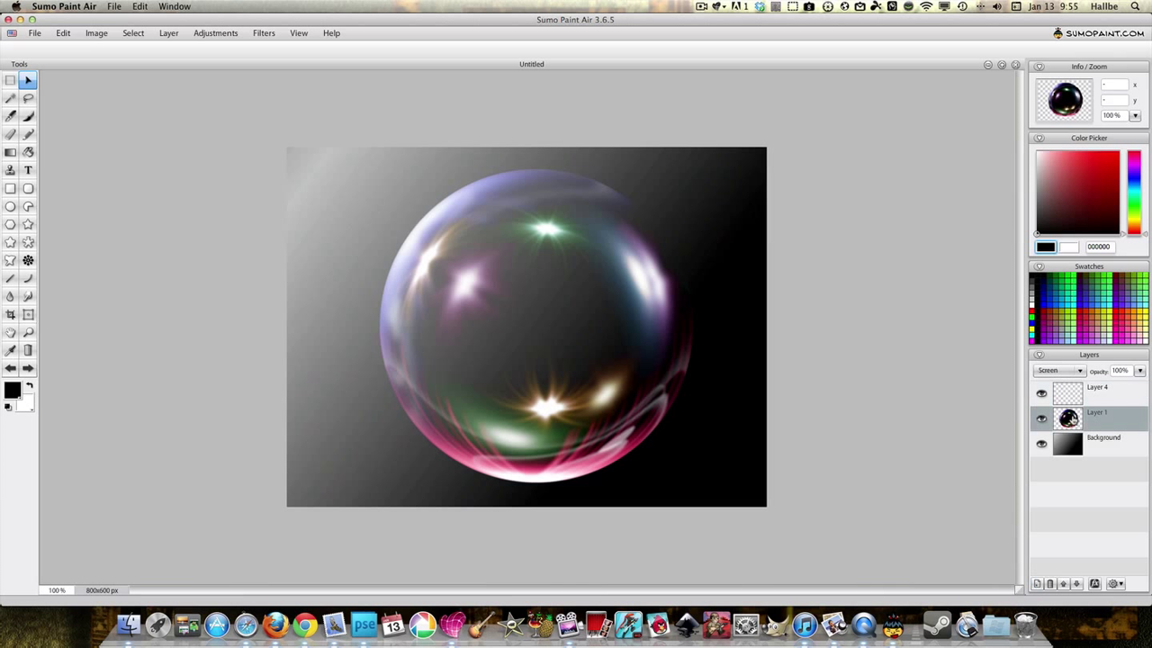
pyautogui.rightClick(1070, 418)
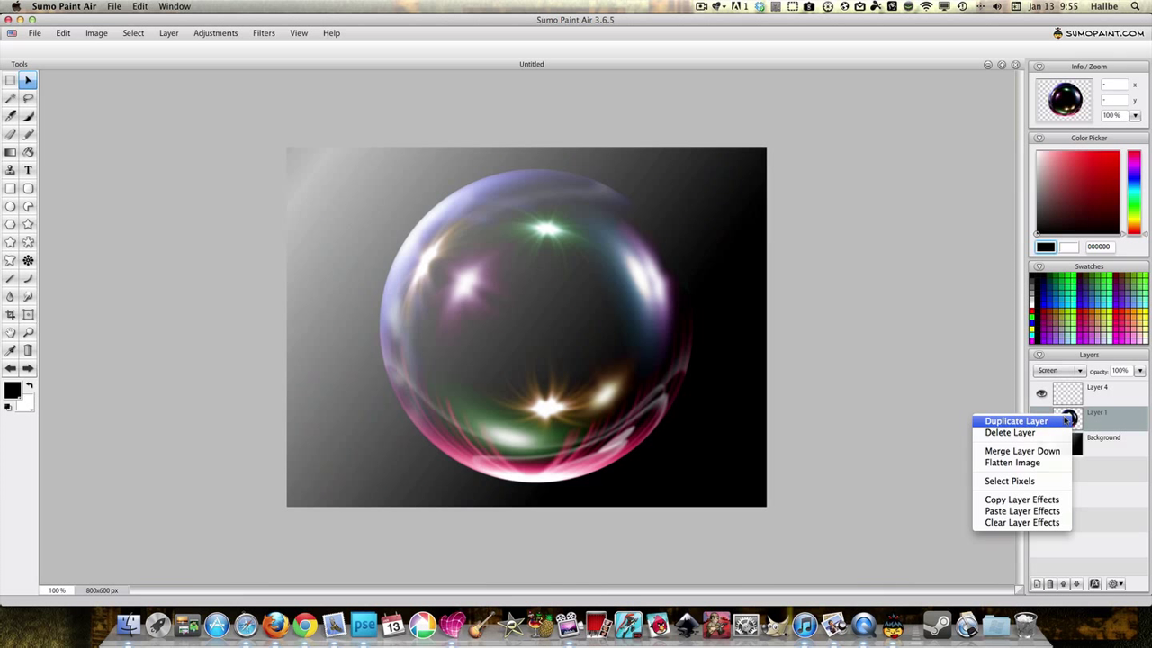
pyautogui.click(1043, 484)
pyautogui.doubleClick(1065, 396)
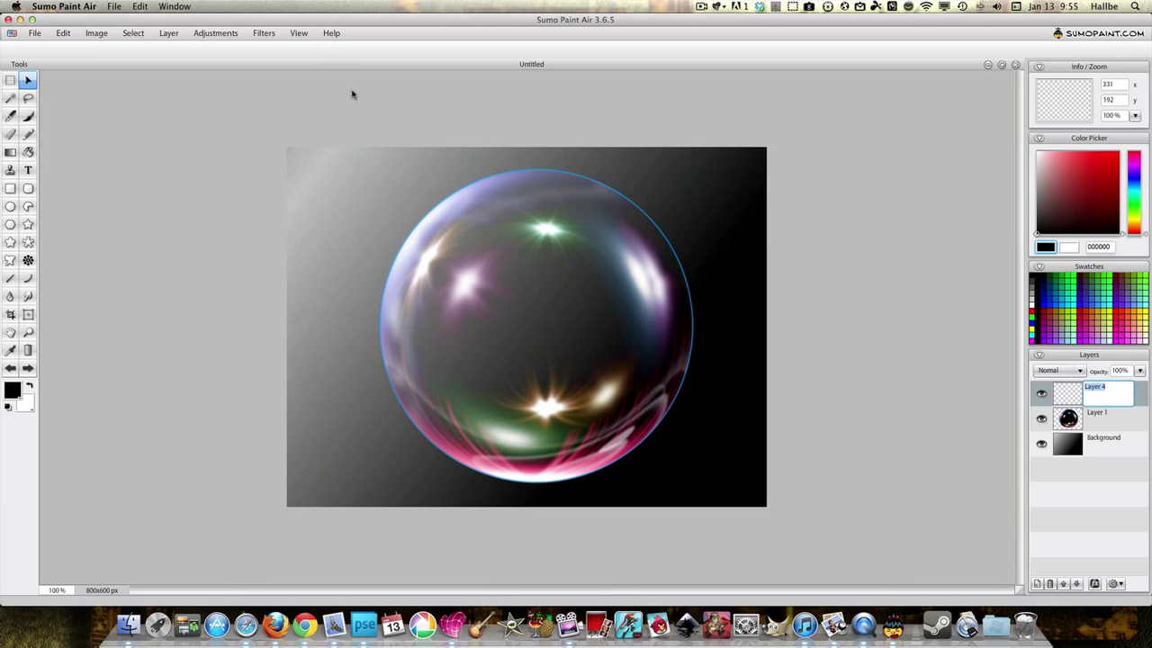
# Fill the circle on Layer 4 with Noise > Clouds, regenerating repeatedly until the pattern looks right.
pyautogui.click(261, 35)
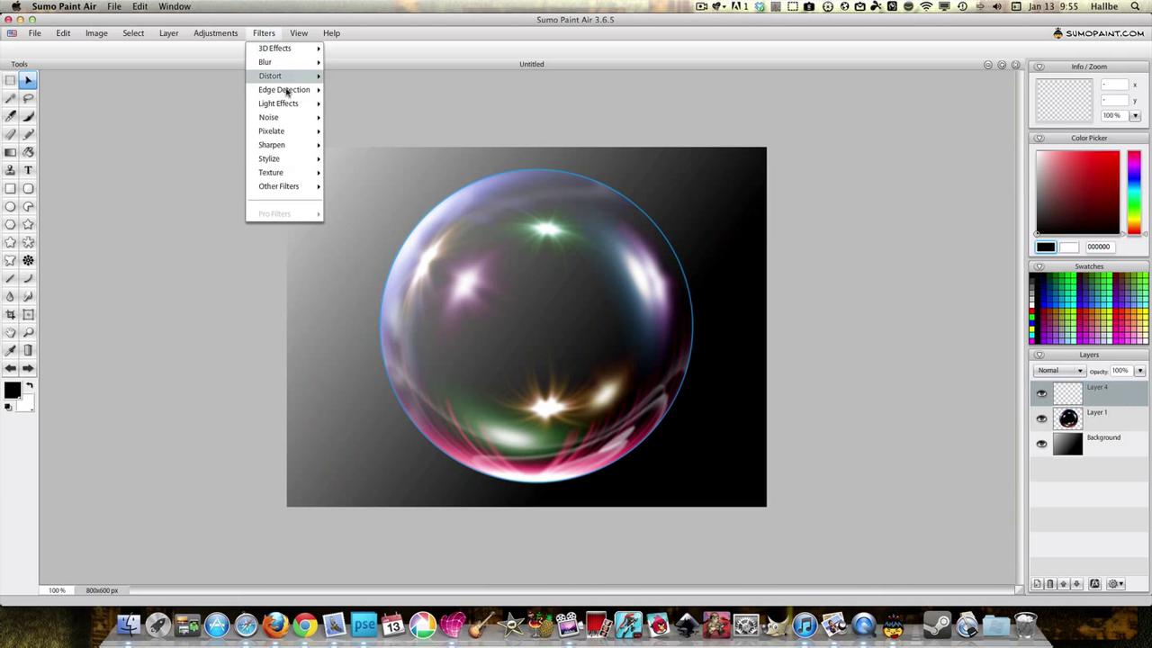
pyautogui.moveTo(275, 120)
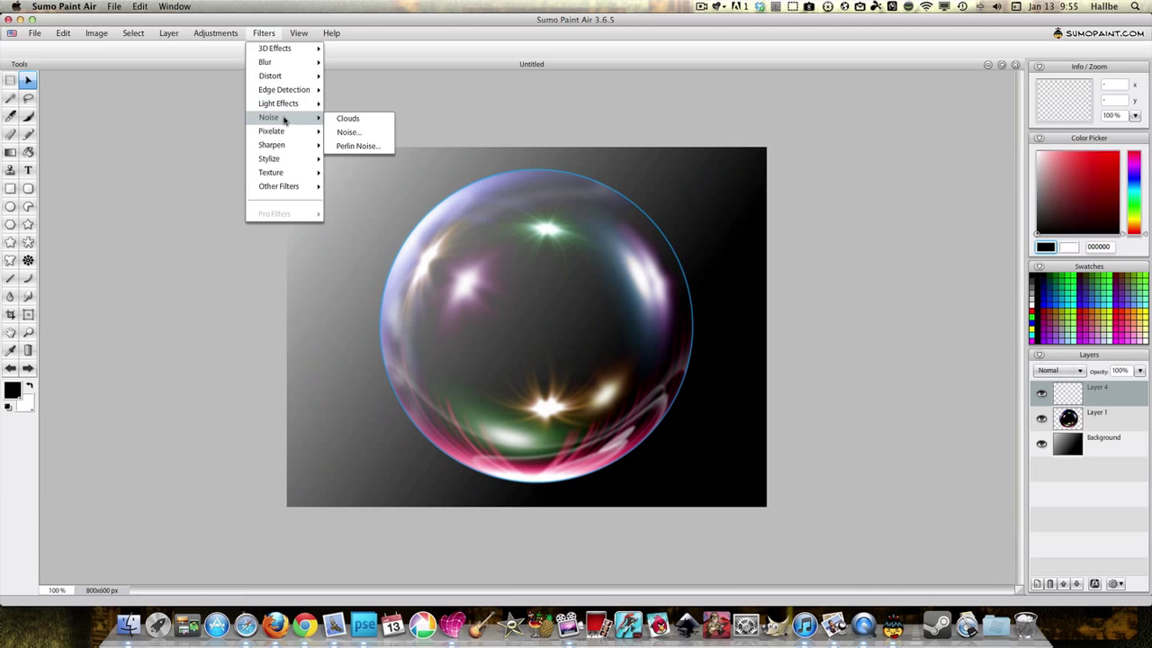
pyautogui.click(343, 118)
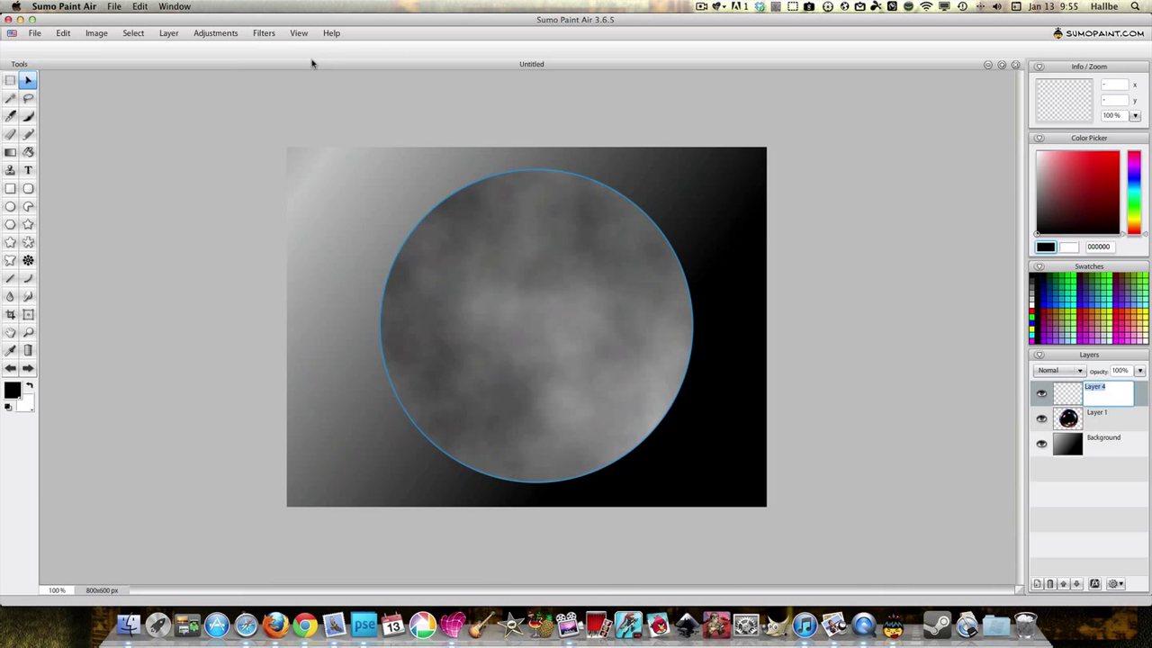
pyautogui.click(264, 34)
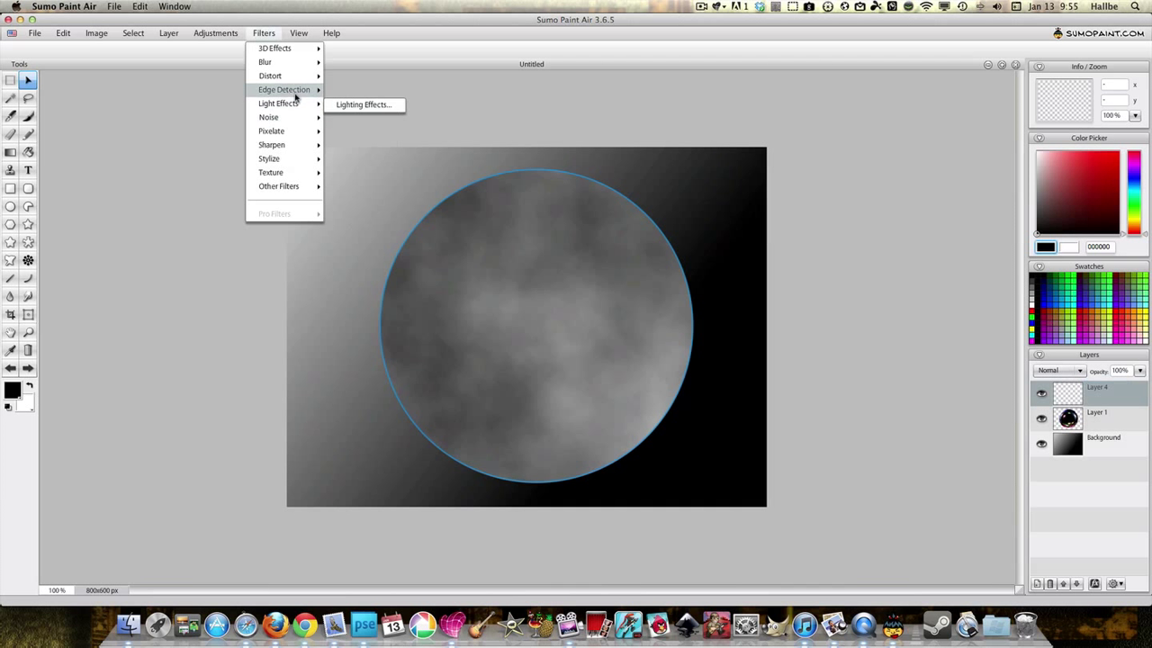
pyautogui.moveTo(291, 133)
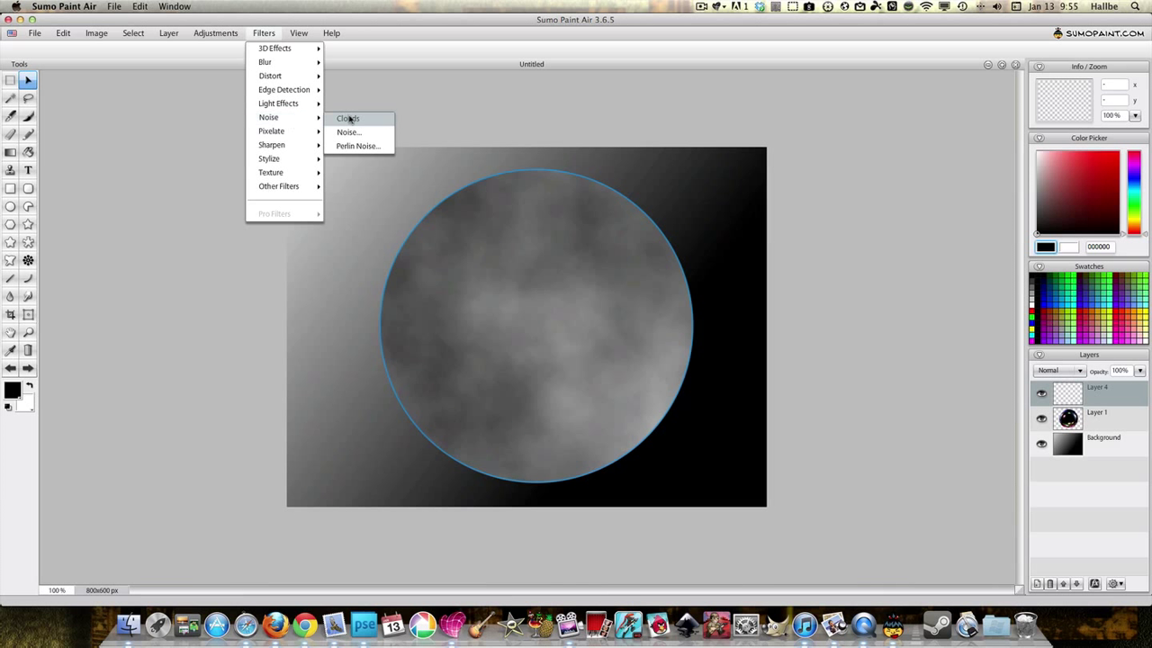
pyautogui.click(350, 118)
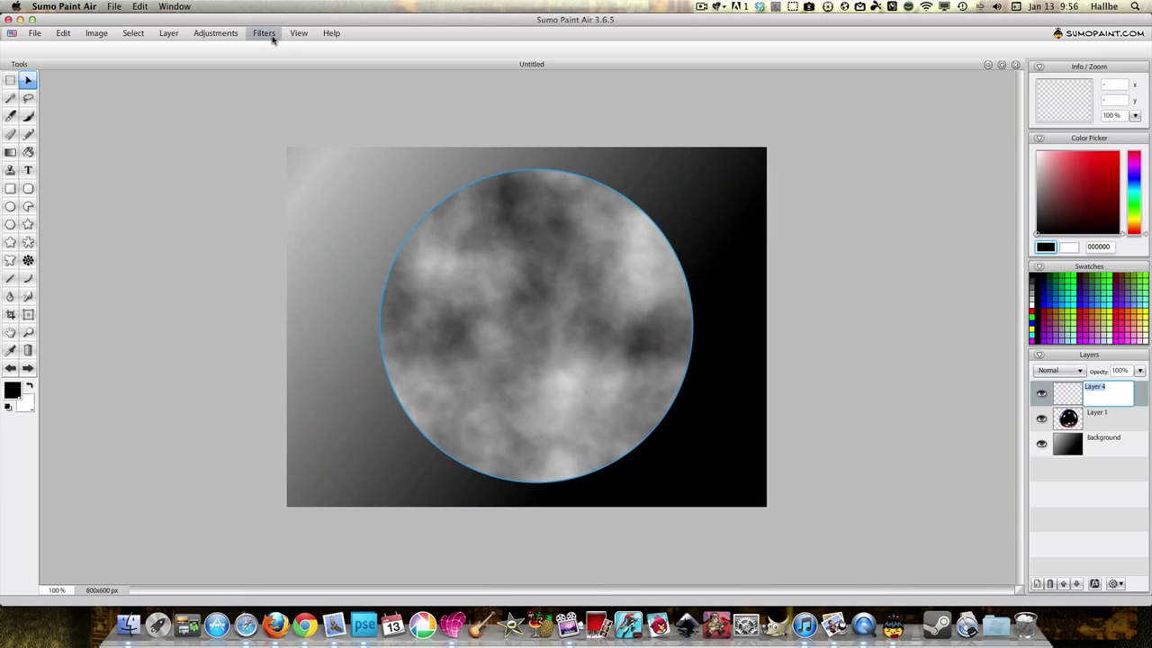
pyautogui.click(264, 34)
pyautogui.moveTo(288, 117)
pyautogui.click(348, 119)
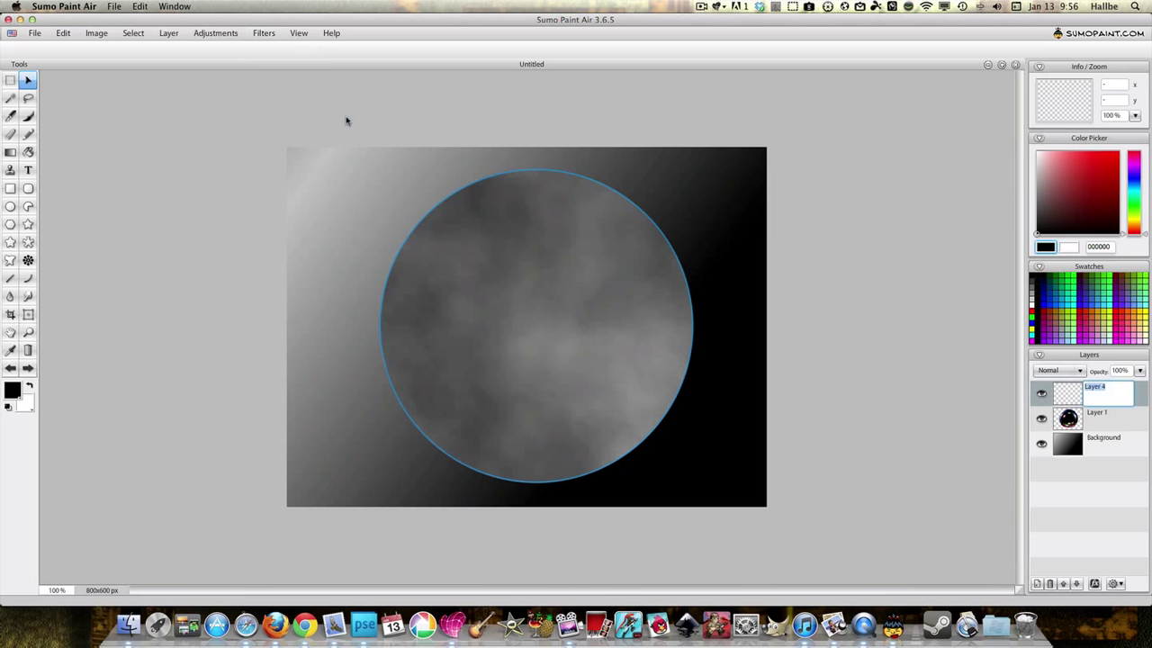
pyautogui.click(264, 33)
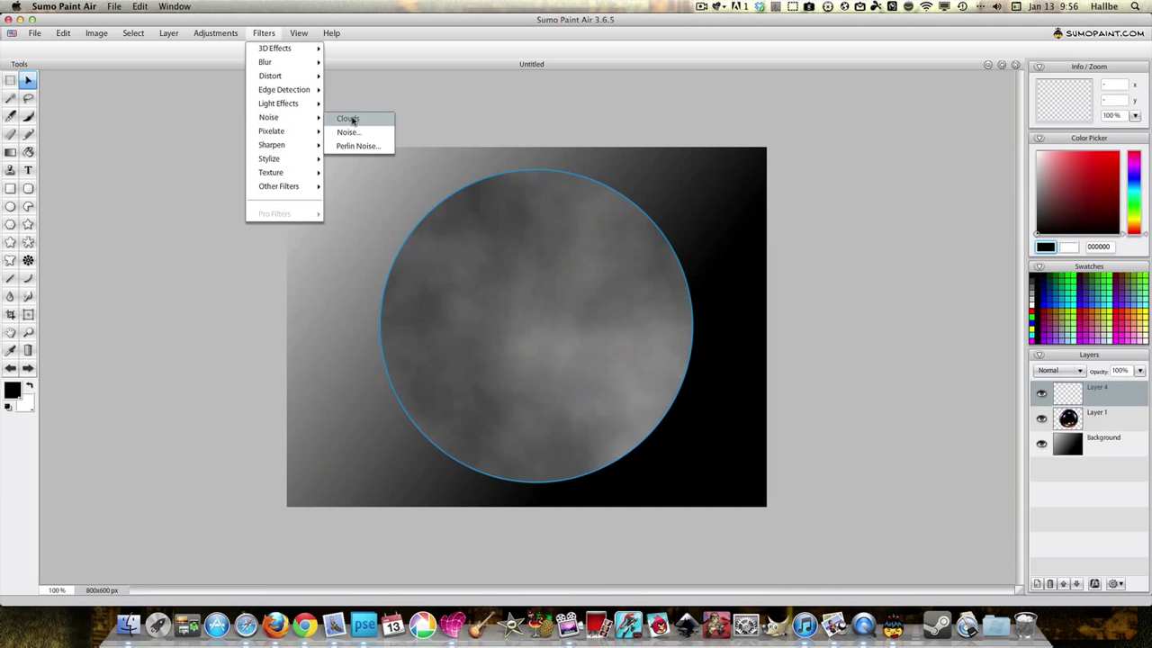
pyautogui.click(350, 119)
pyautogui.click(264, 33)
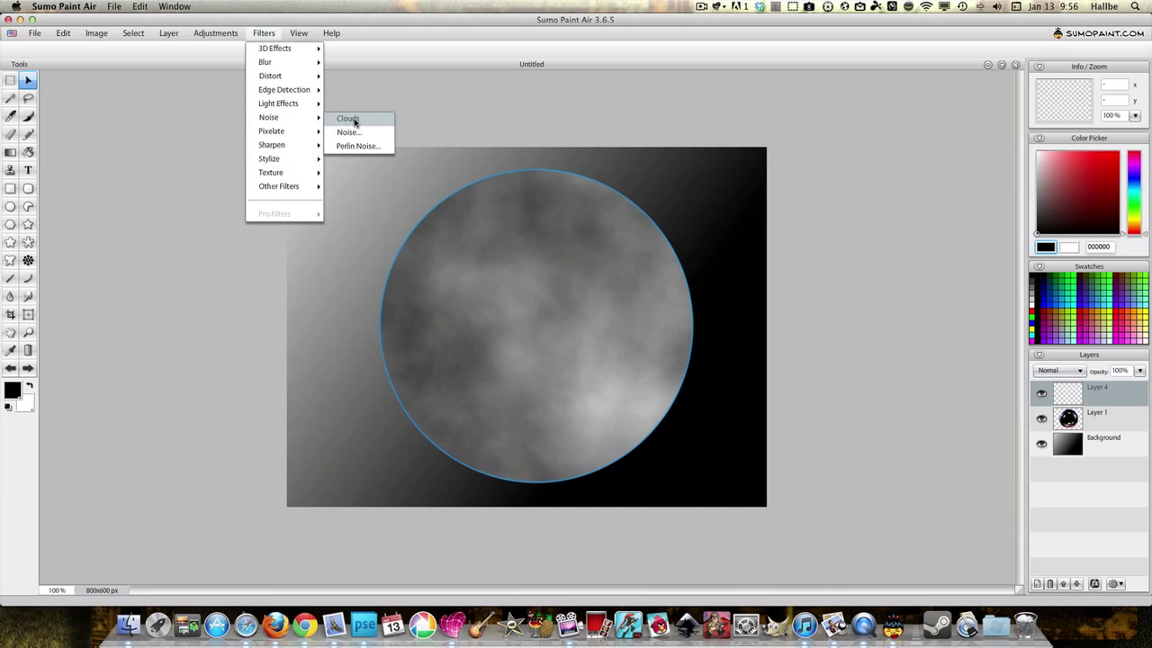
pyautogui.click(349, 119)
pyautogui.click(264, 33)
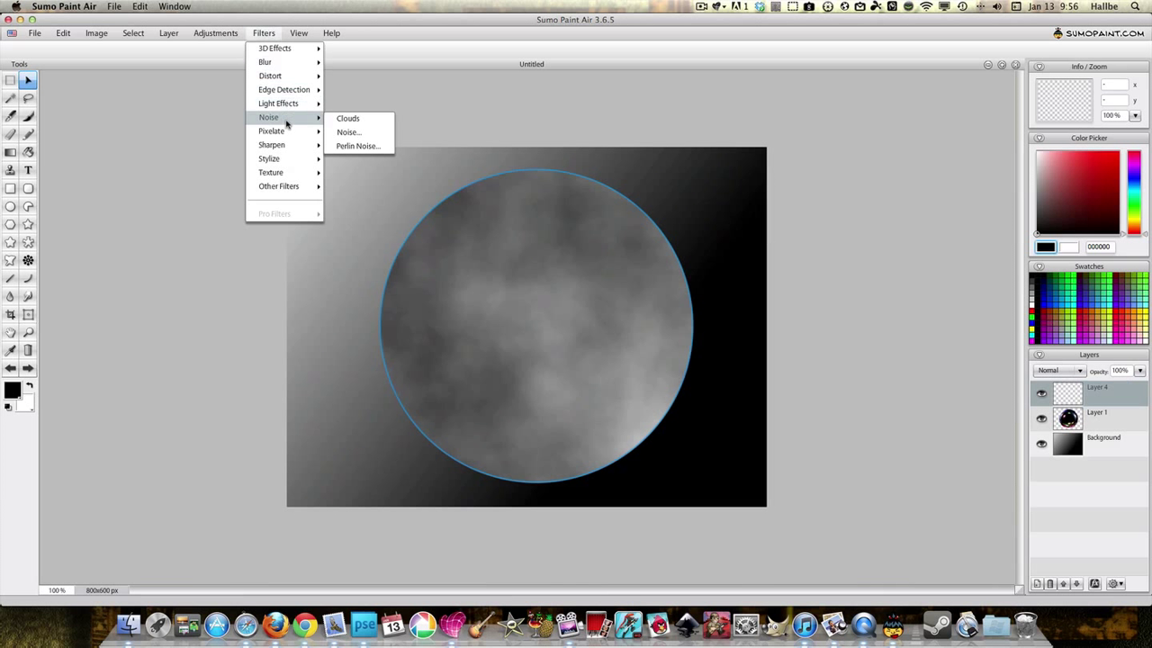
pyautogui.click(347, 119)
pyautogui.click(265, 34)
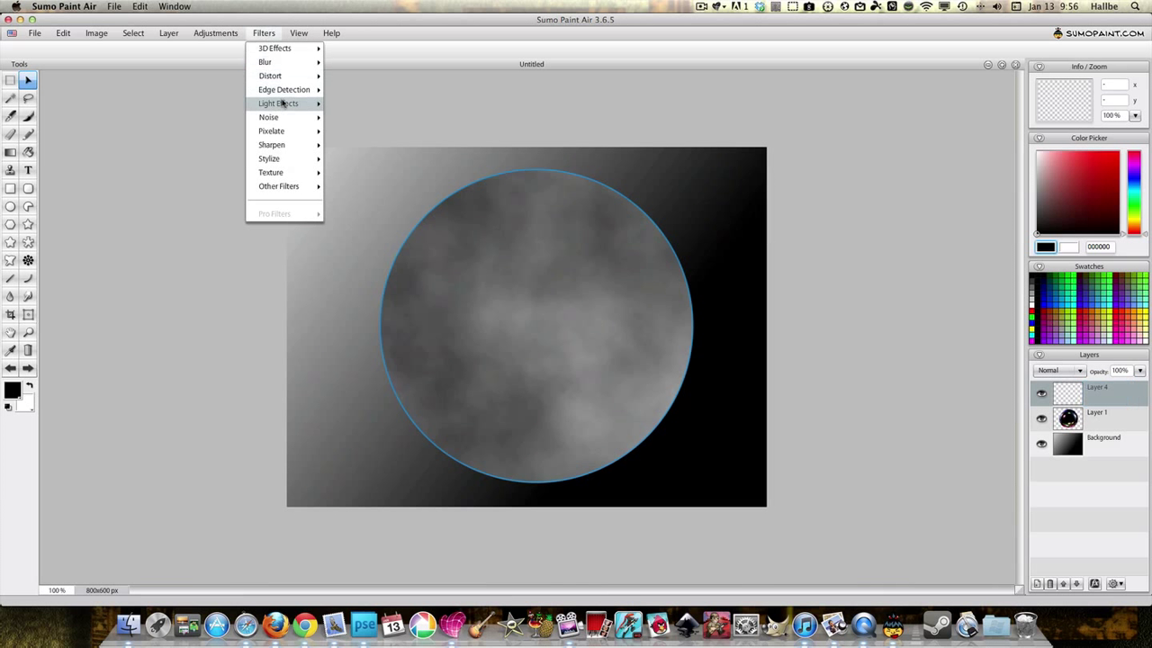
pyautogui.moveTo(284, 119)
pyautogui.click(349, 118)
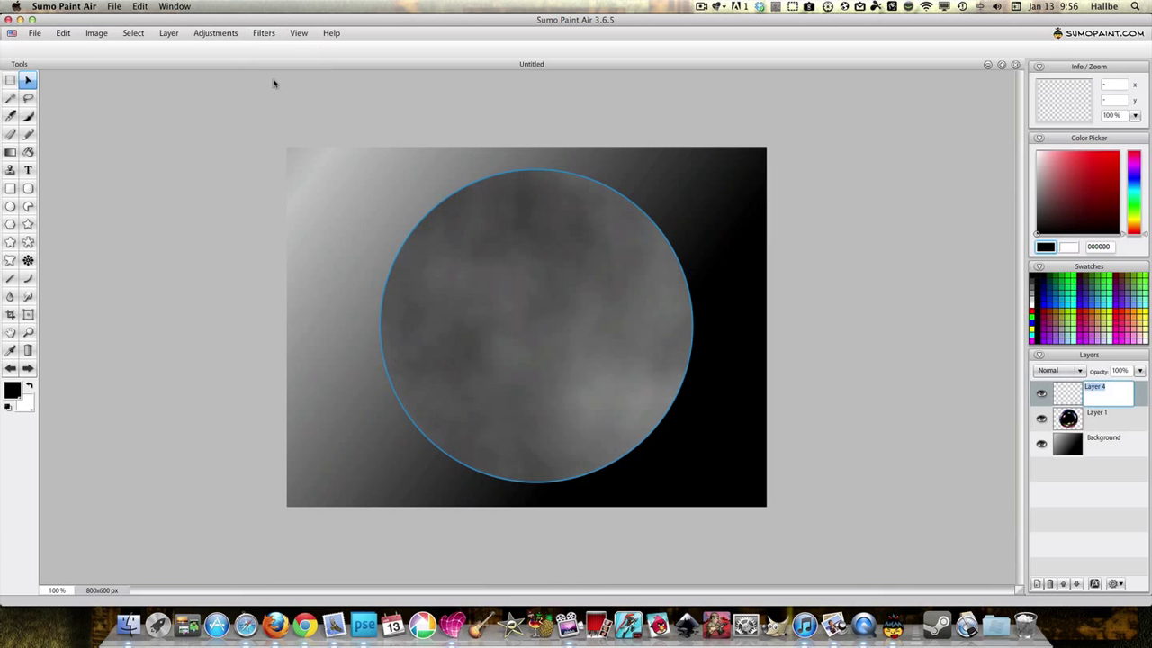
pyautogui.click(265, 34)
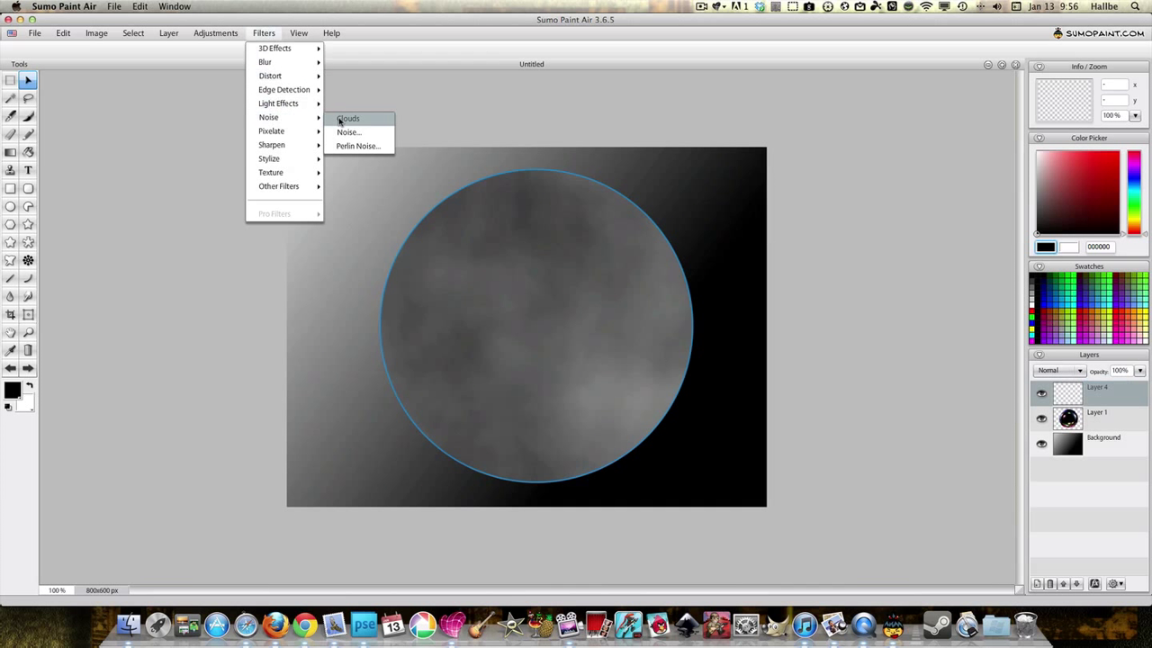
pyautogui.click(339, 119)
pyautogui.click(264, 33)
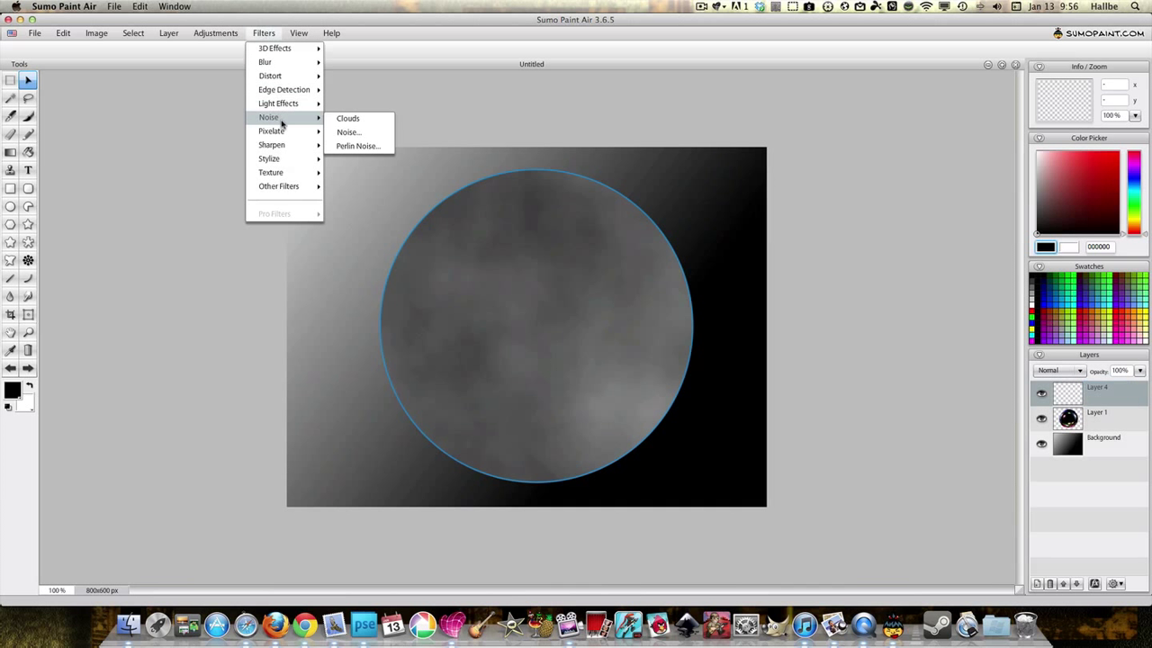
pyautogui.click(346, 119)
pyautogui.click(263, 34)
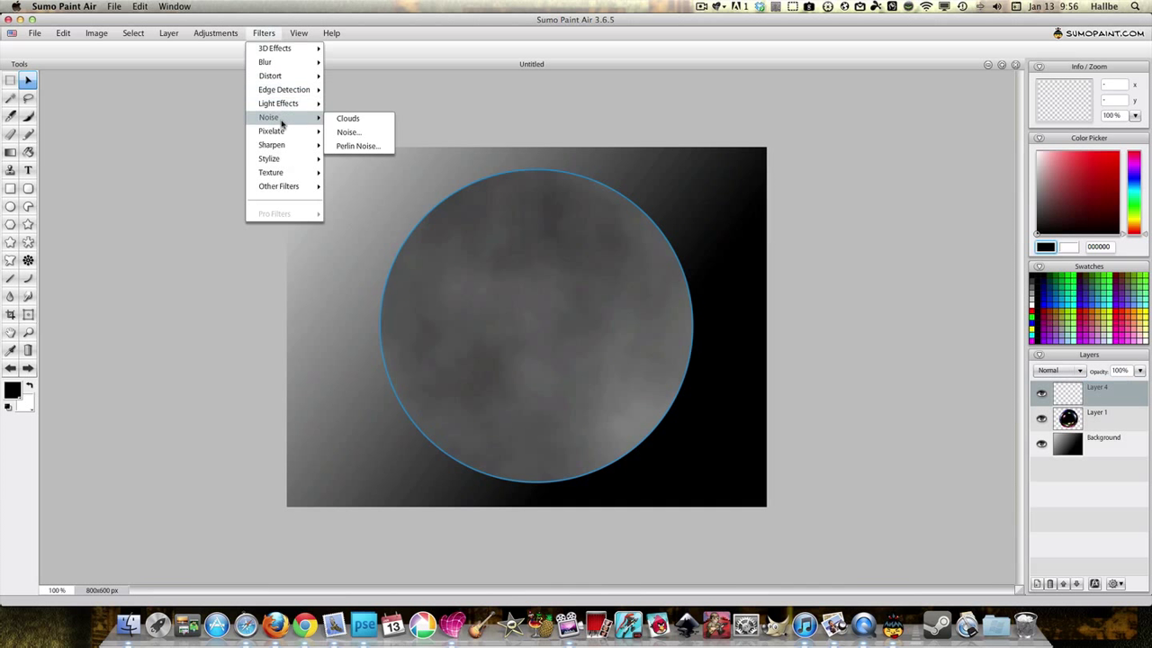
pyautogui.click(342, 120)
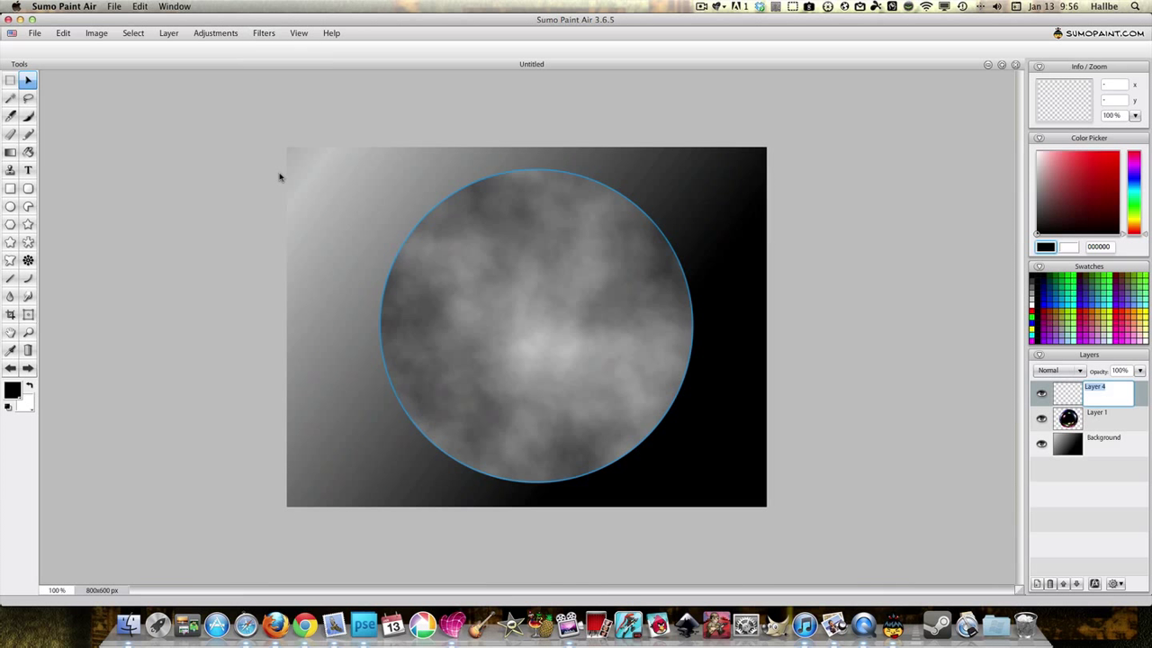
# Boost the clouds' contrast with Levels, pulling black and white input sliders inward, then deselect.
pyautogui.click(212, 34)
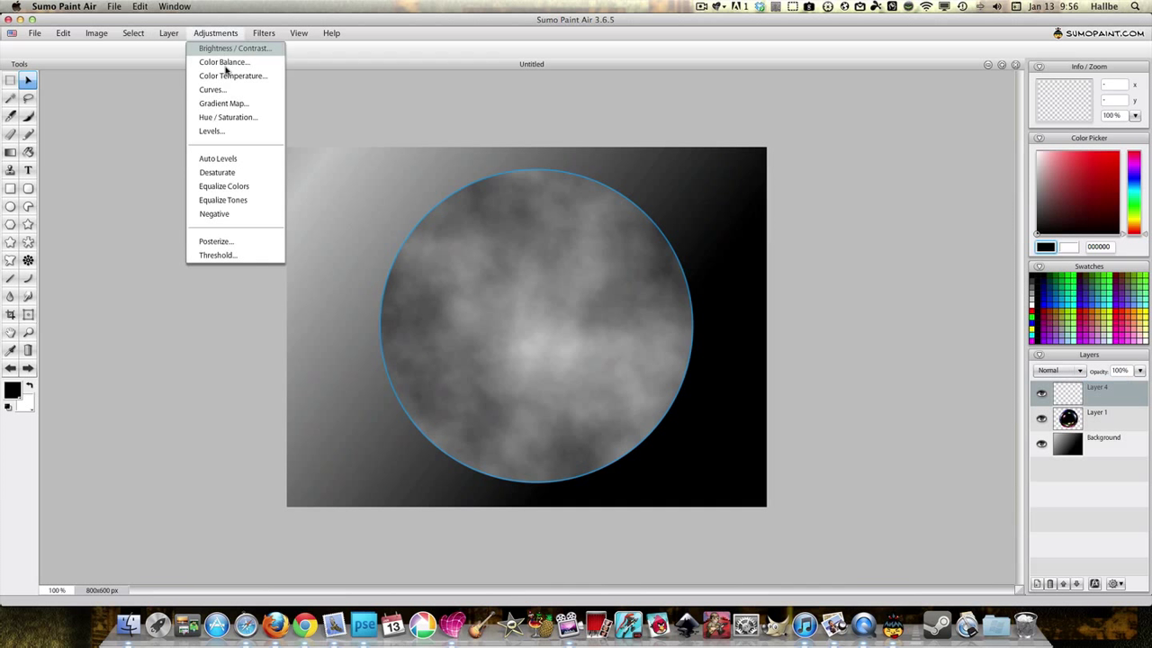
pyautogui.click(230, 130)
pyautogui.moveTo(609, 236); pyautogui.dragTo(878, 118)
pyautogui.moveTo(756, 223); pyautogui.dragTo(779, 221)
pyautogui.moveTo(897, 223); pyautogui.dragTo(868, 222)
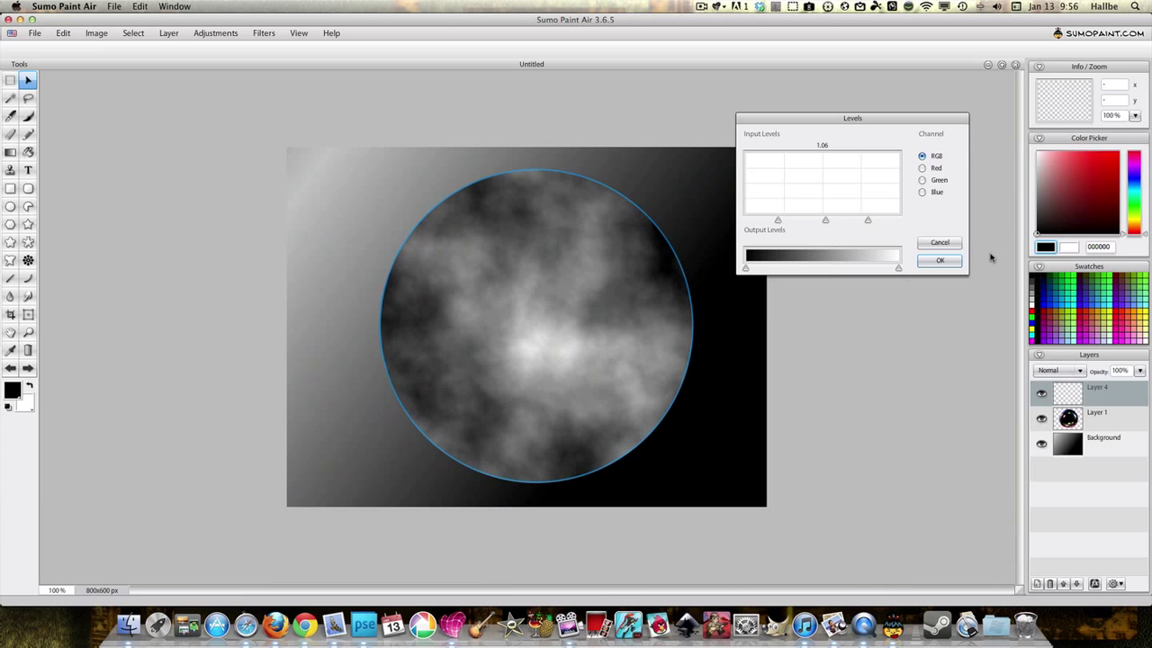
pyautogui.click(939, 260)
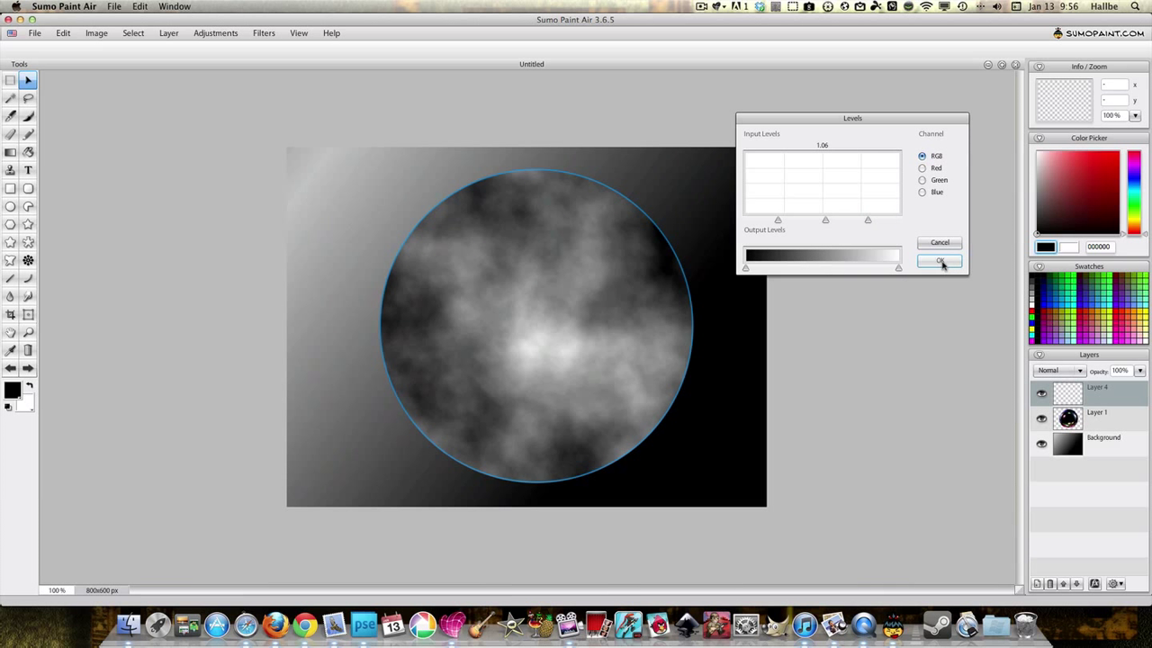
pyautogui.click(133, 33)
pyautogui.click(137, 63)
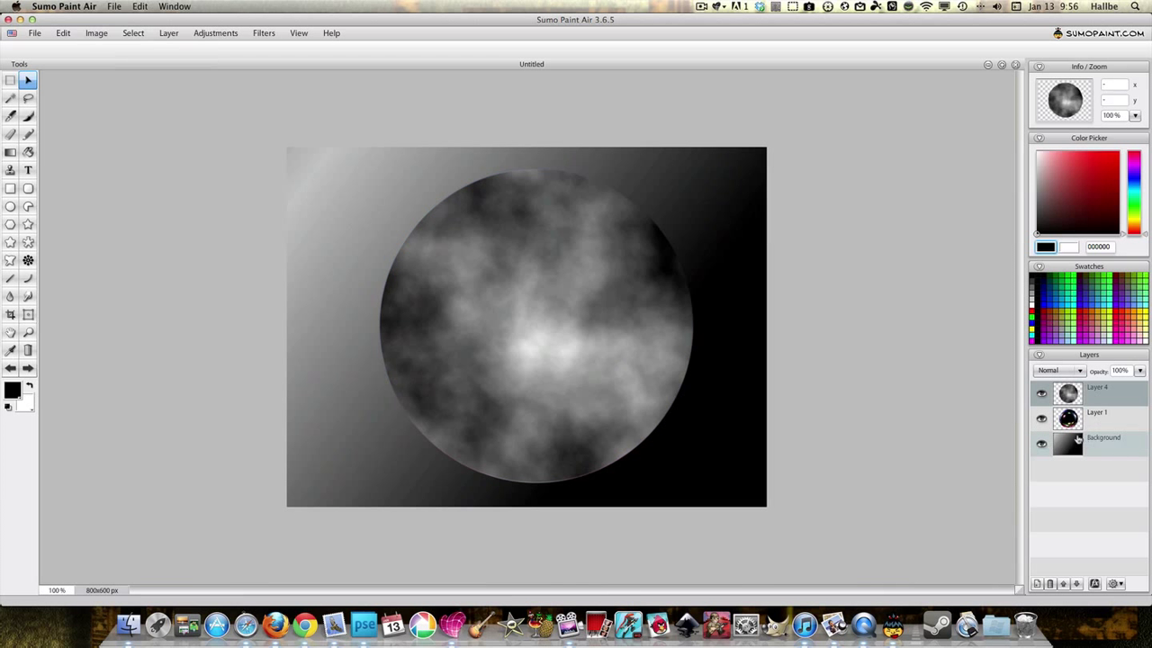
# Move the bubble layer above the clouds and set the clouds layer to Screen.
pyautogui.moveTo(1071, 419); pyautogui.dragTo(1071, 390)
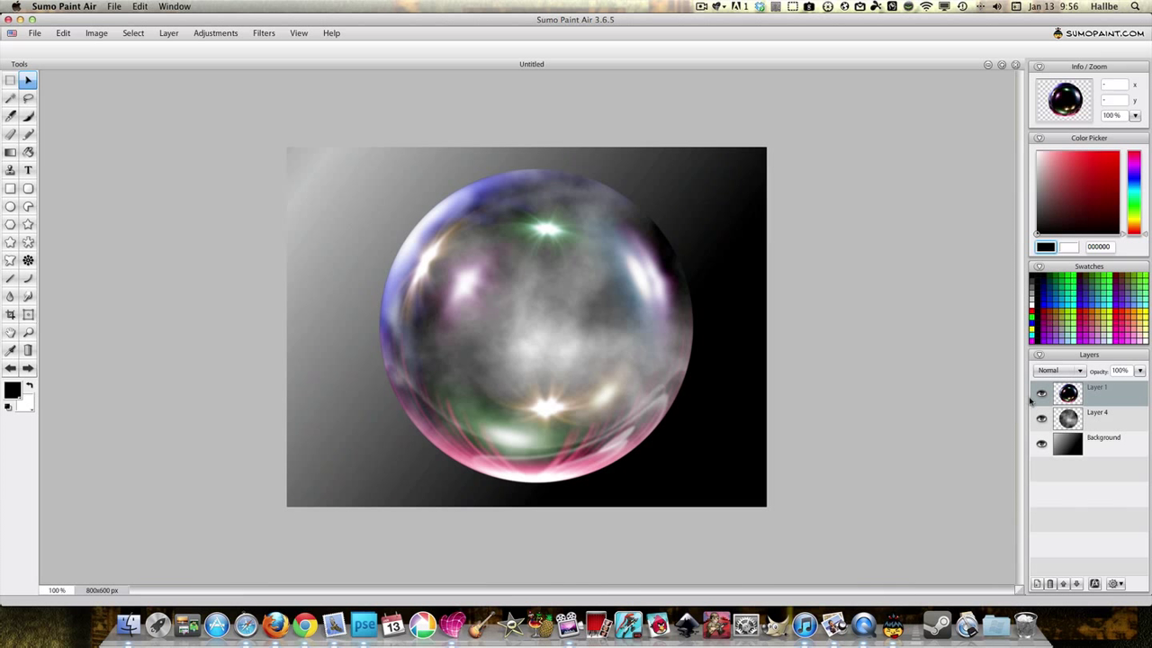
pyautogui.click(1073, 418)
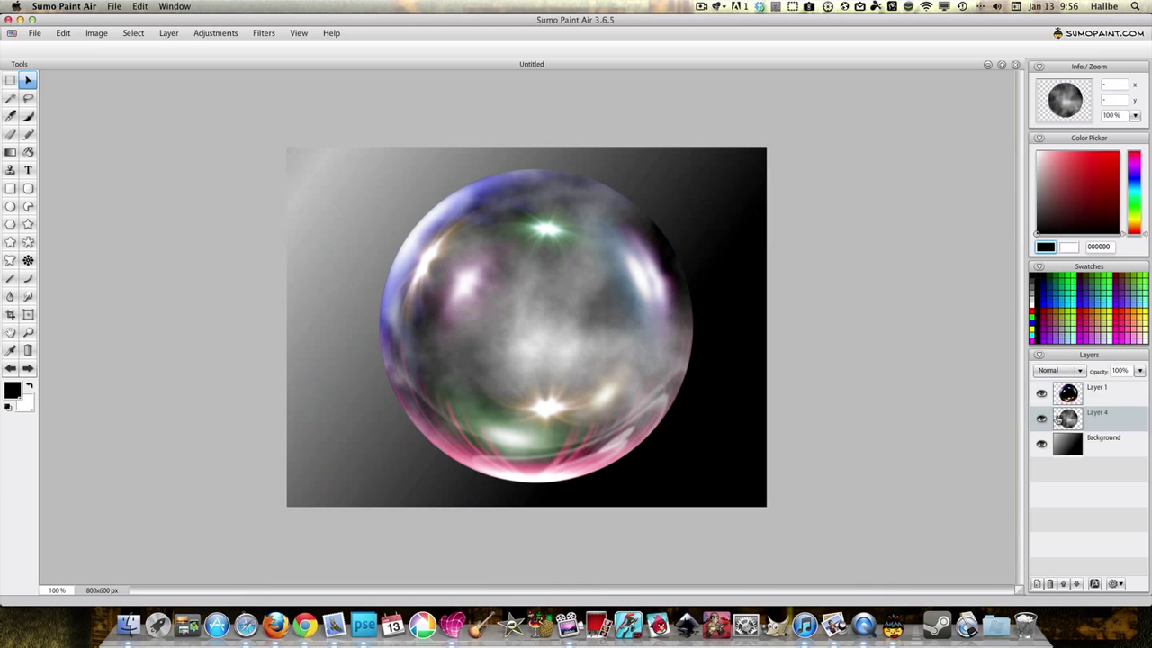
pyautogui.click(1059, 370)
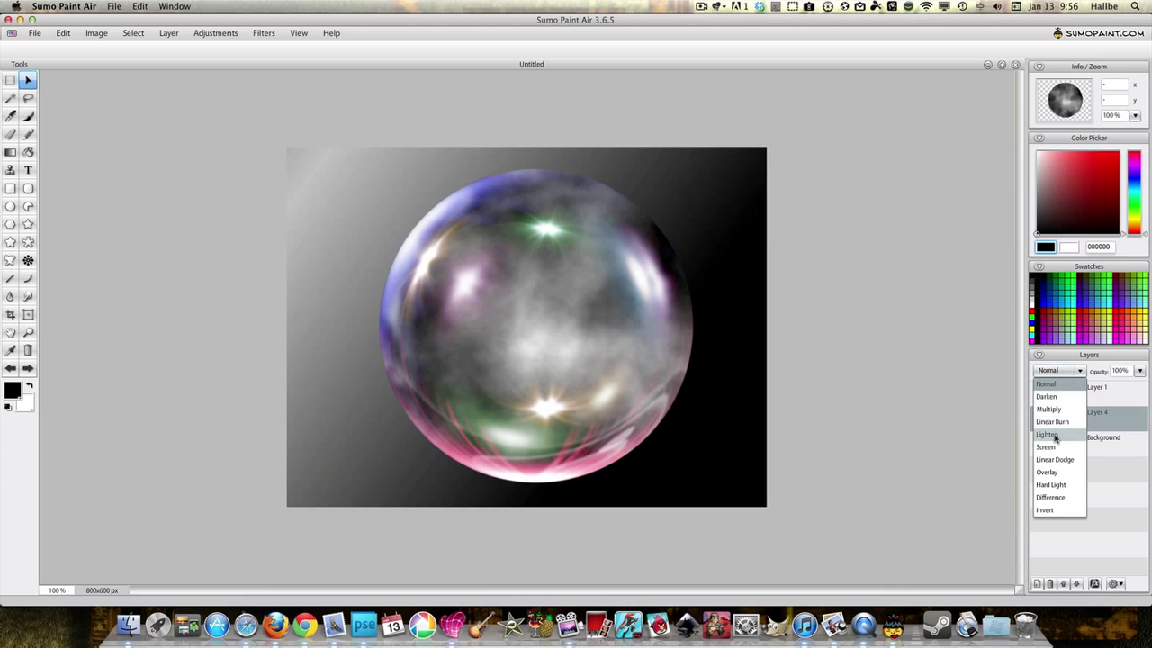
pyautogui.click(1046, 448)
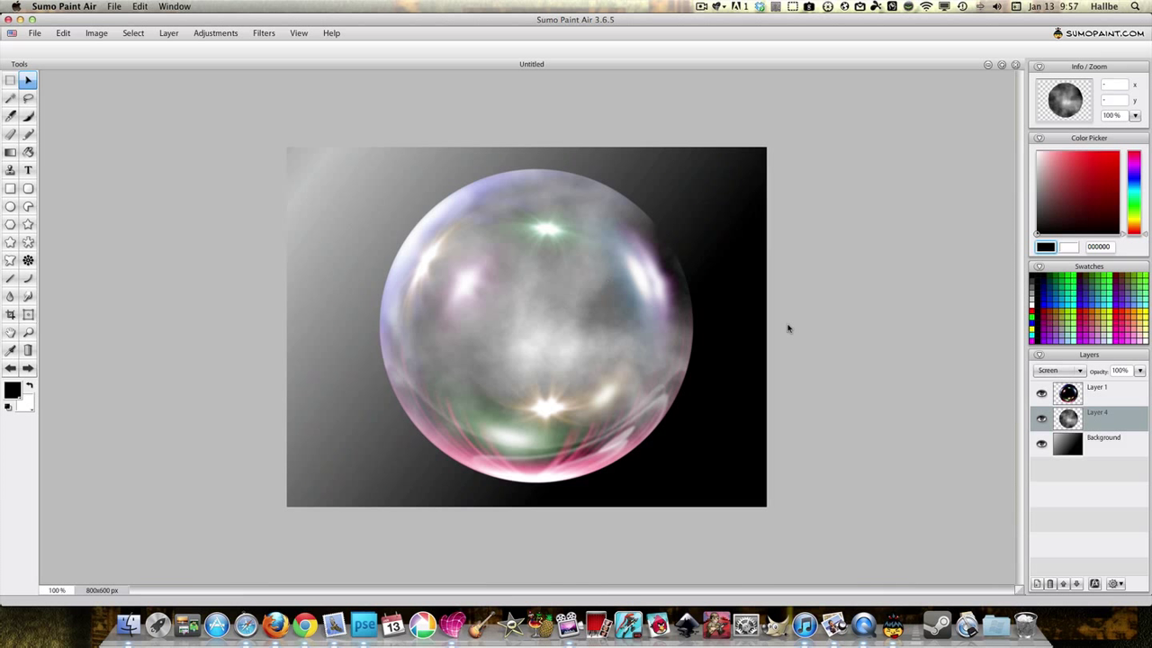
# Merge the bubble down, lower the top layer to 56% opacity, and merge down again.
pyautogui.rightClick(1079, 397)
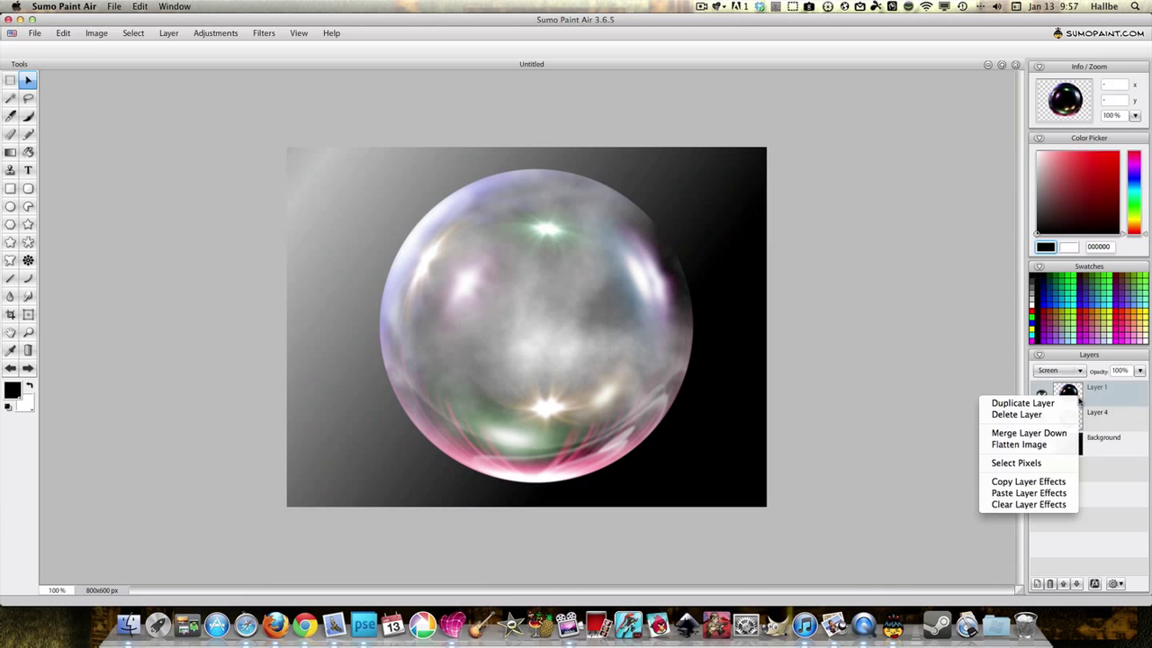
pyautogui.click(1048, 434)
pyautogui.click(1139, 369)
pyautogui.moveTo(1119, 384); pyautogui.dragTo(1115, 384)
pyautogui.rightClick(1067, 394)
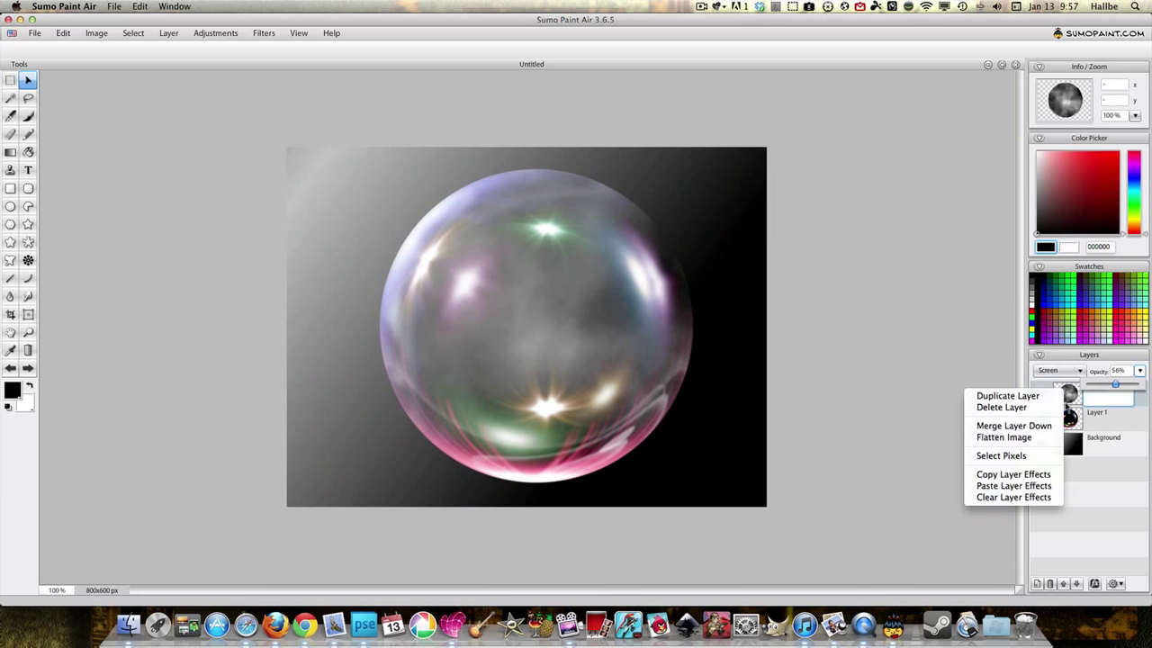
pyautogui.click(1044, 427)
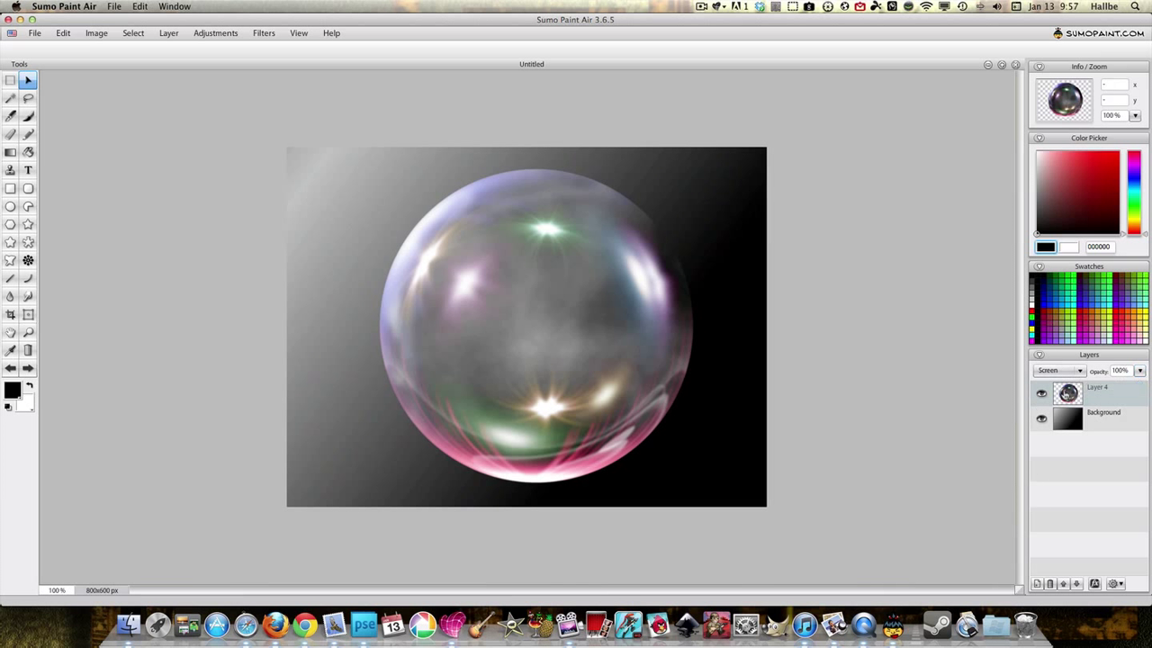
# Try a Gradient Map on the bubble and cancel it.
pyautogui.click(216, 39)
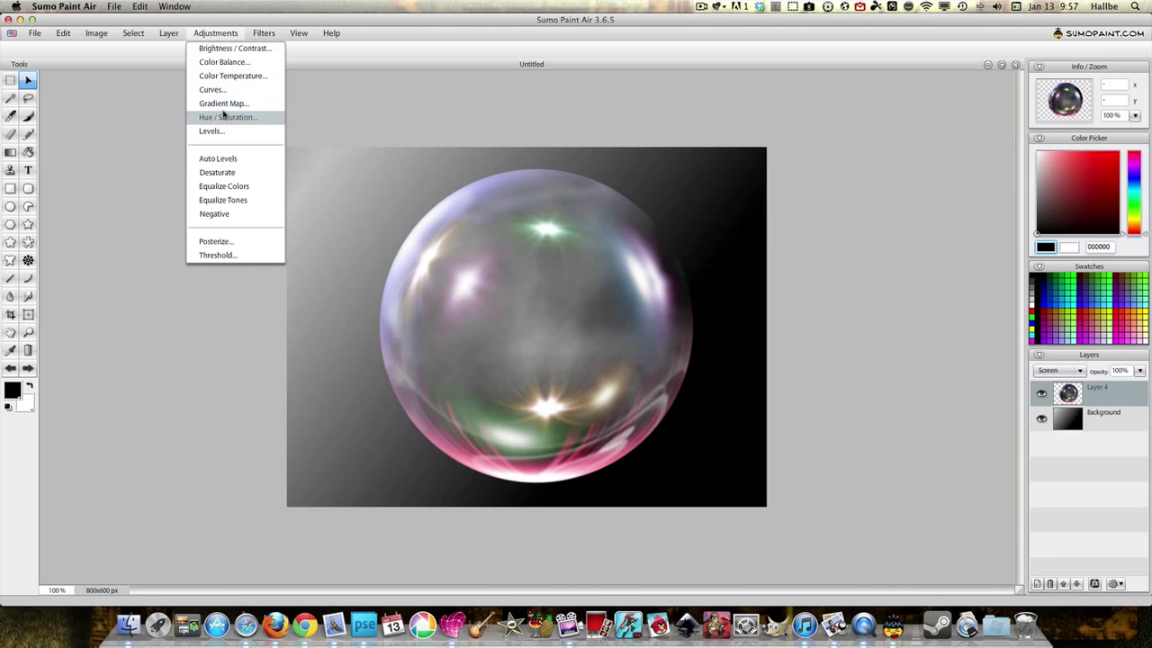
pyautogui.click(225, 112)
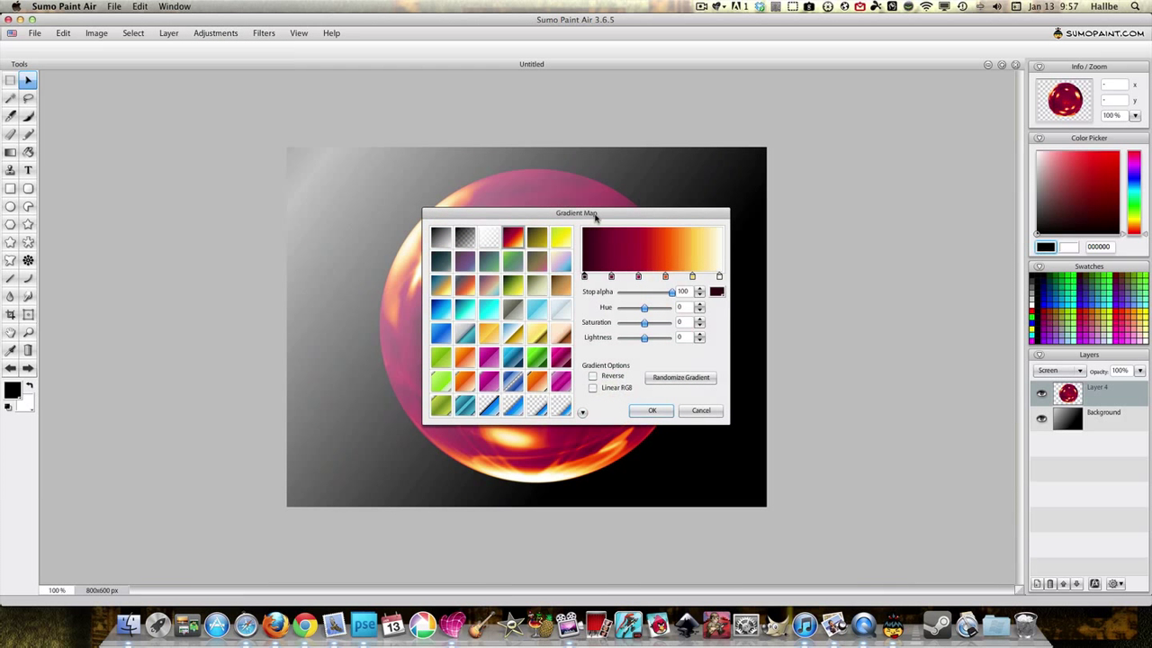
pyautogui.click(701, 410)
# Apply Hue/Saturation with hue 134 and saturation -47 to Layer 4.
pyautogui.click(205, 33)
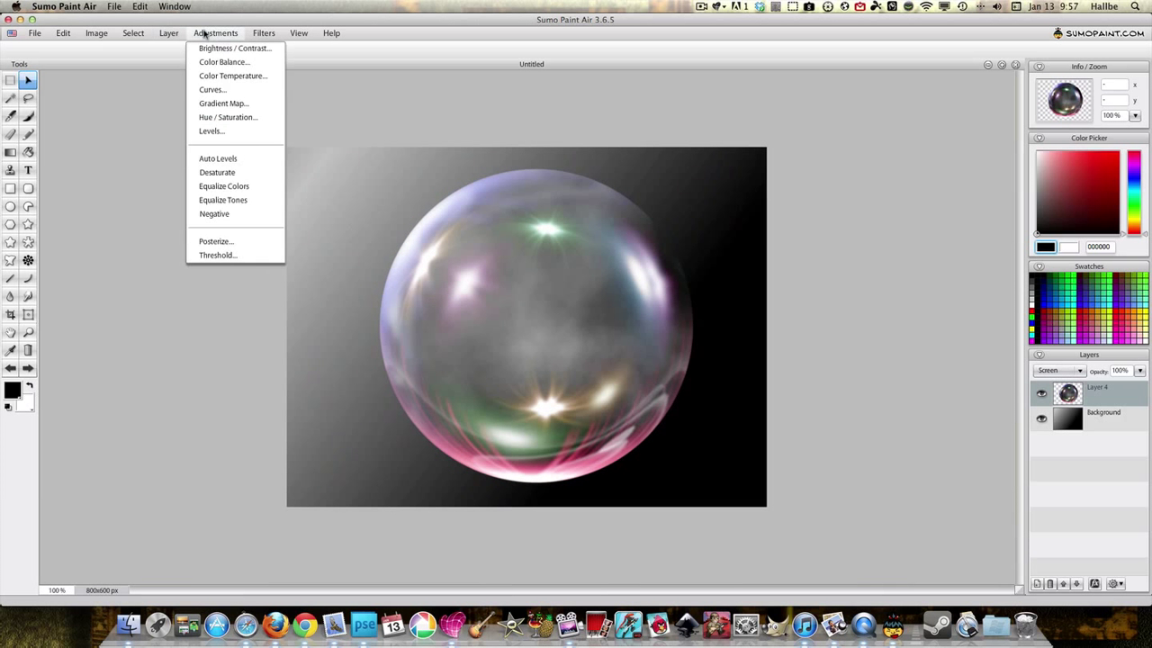
pyautogui.click(229, 117)
pyautogui.moveTo(608, 263); pyautogui.dragTo(861, 248)
pyautogui.moveTo(807, 274); pyautogui.dragTo(811, 307)
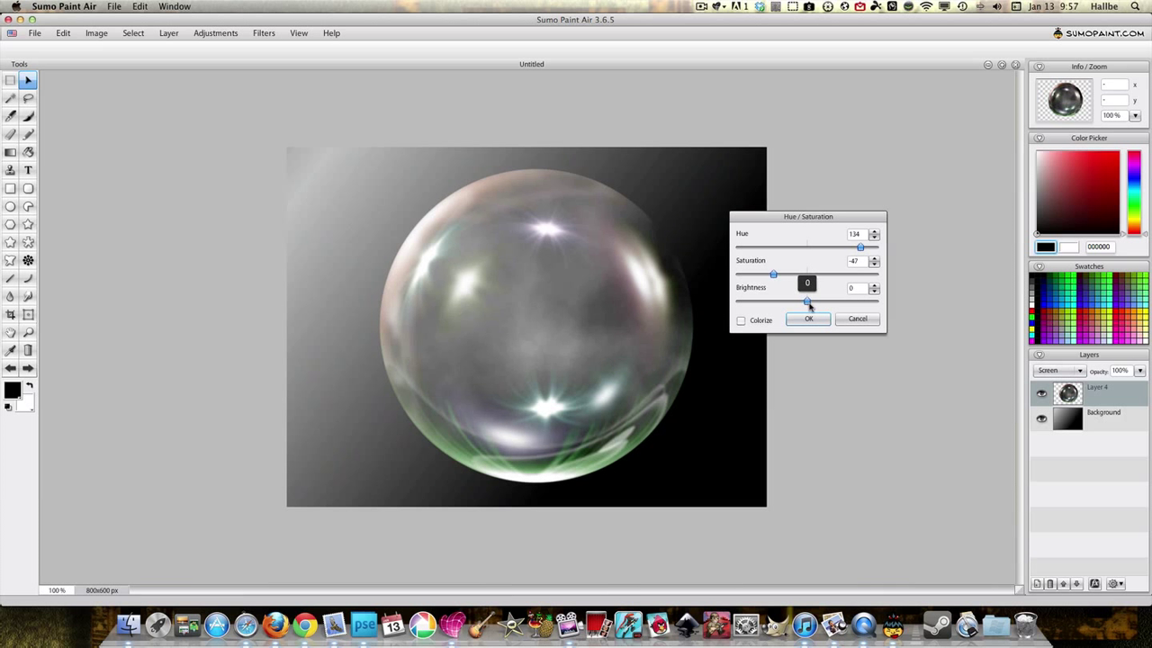
pyautogui.moveTo(810, 307); pyautogui.dragTo(810, 307)
pyautogui.click(815, 323)
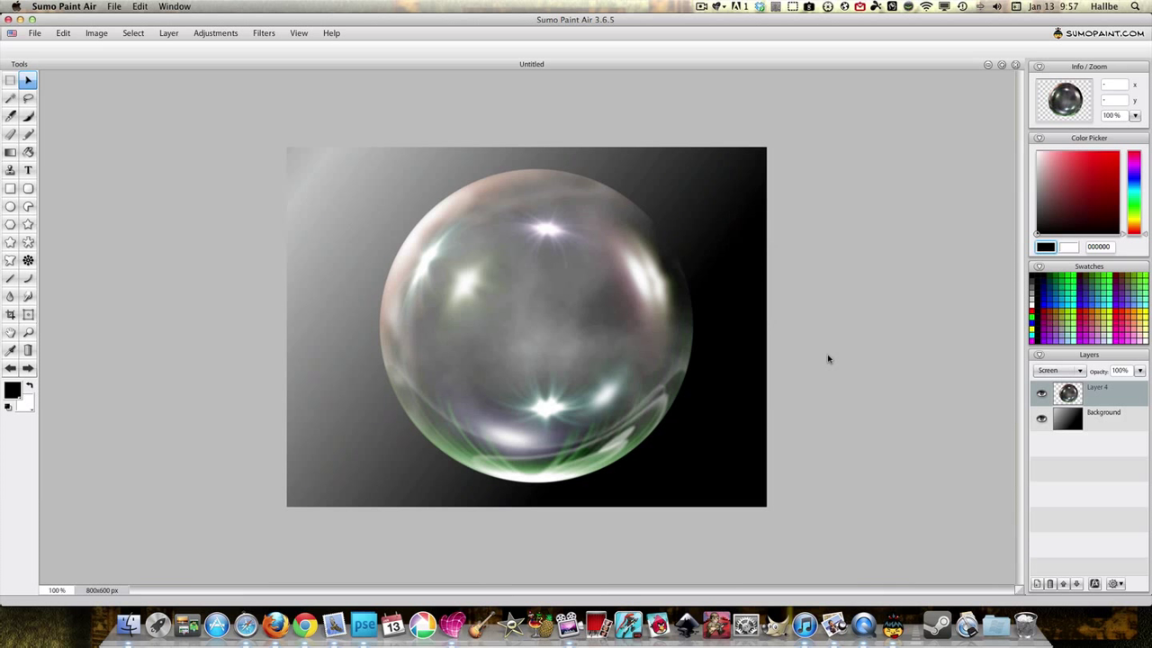
pyautogui.click(1044, 421)
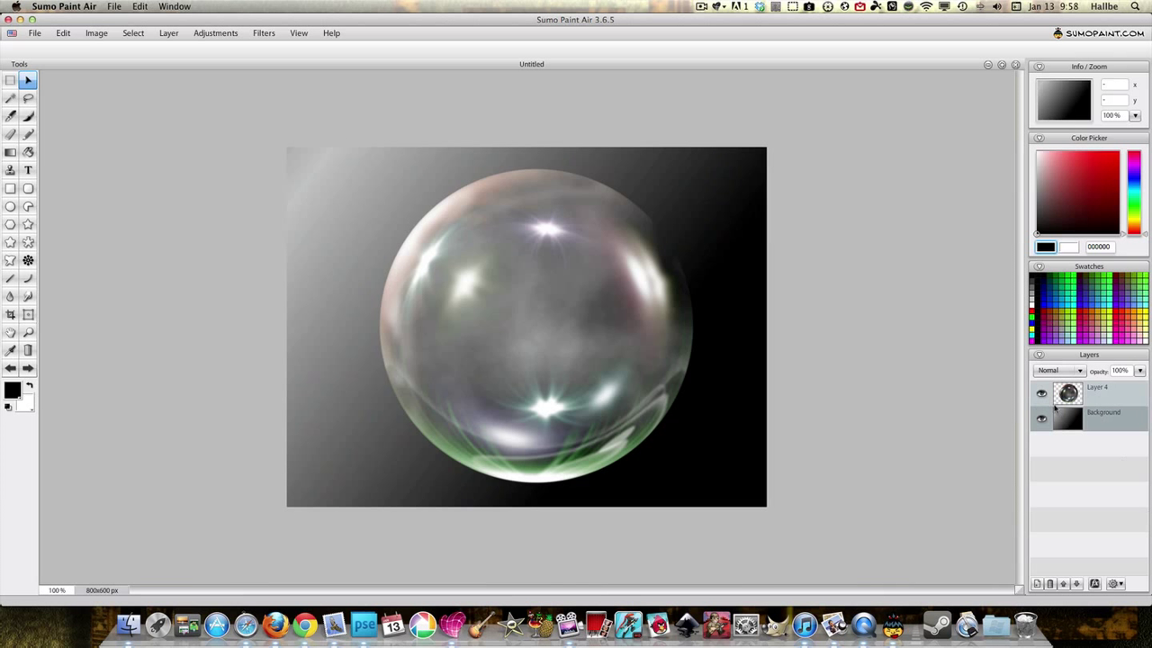
pyautogui.click(264, 34)
pyautogui.moveTo(274, 131)
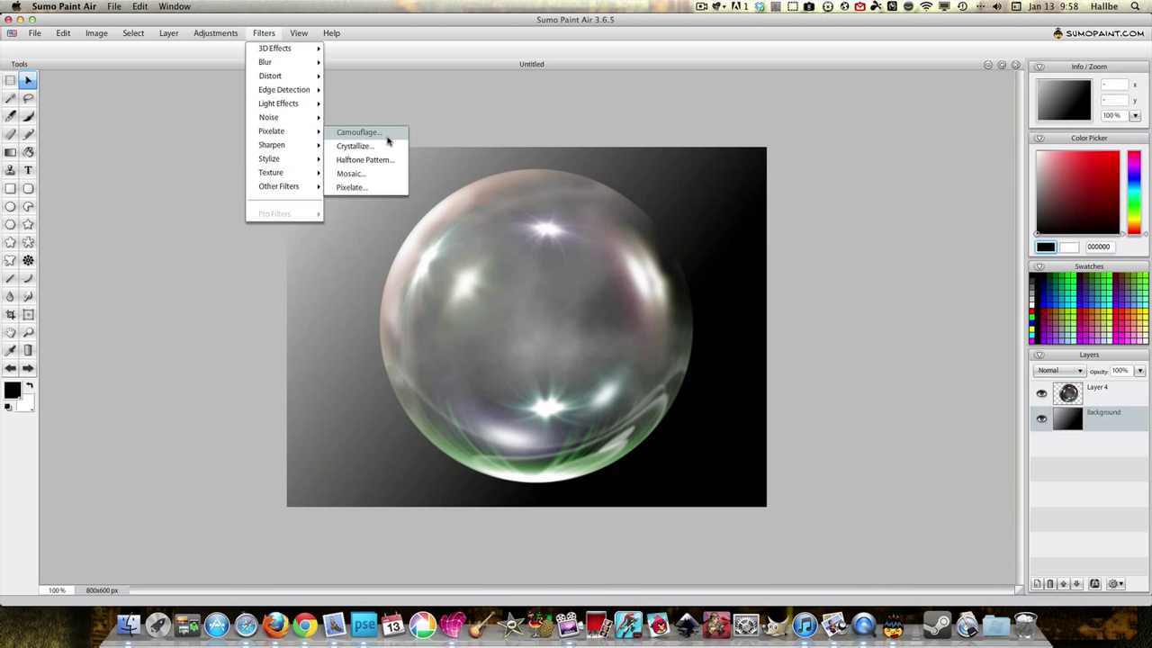
pyautogui.click(356, 172)
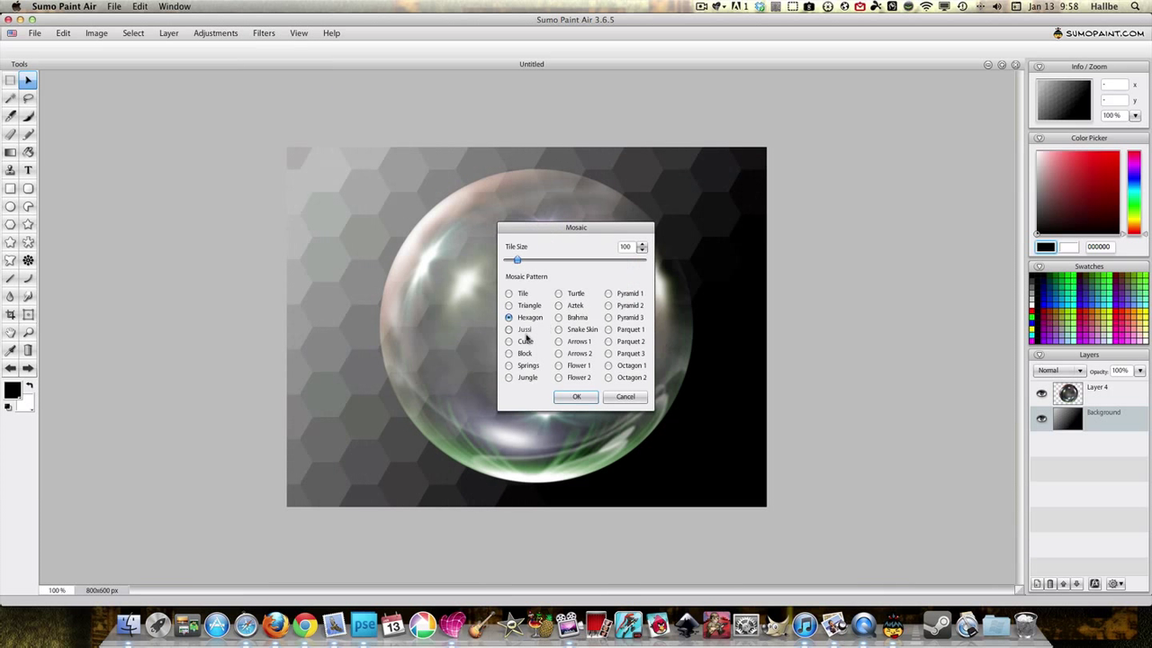
pyautogui.moveTo(628, 233); pyautogui.dragTo(915, 222)
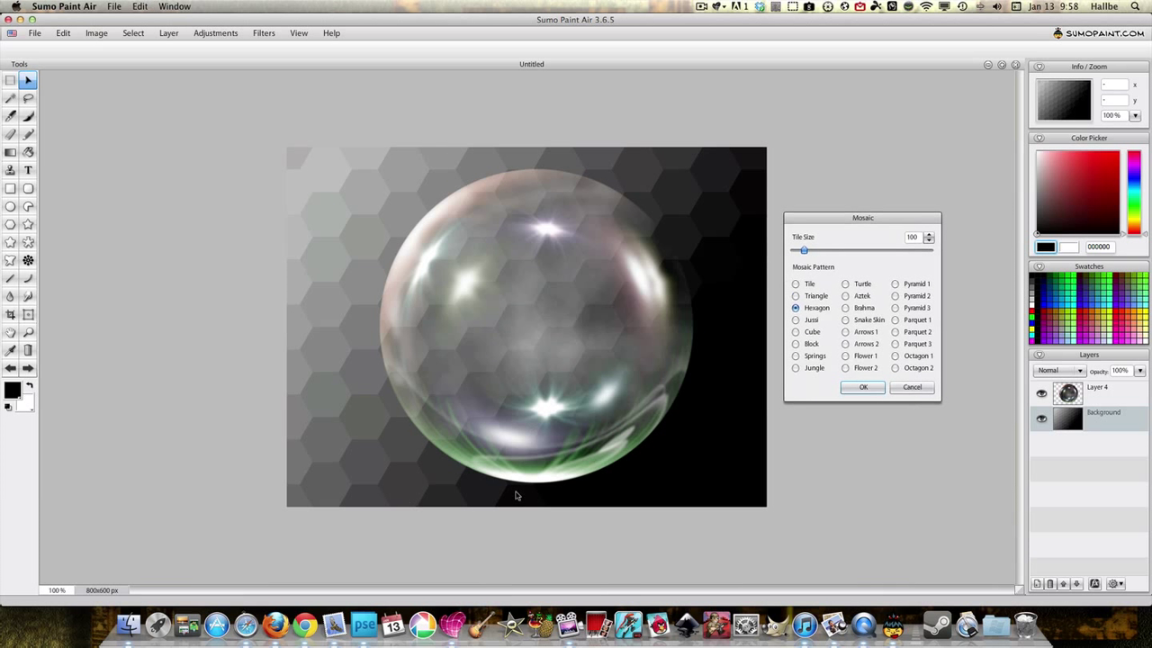
pyautogui.click(796, 296)
pyautogui.click(826, 250)
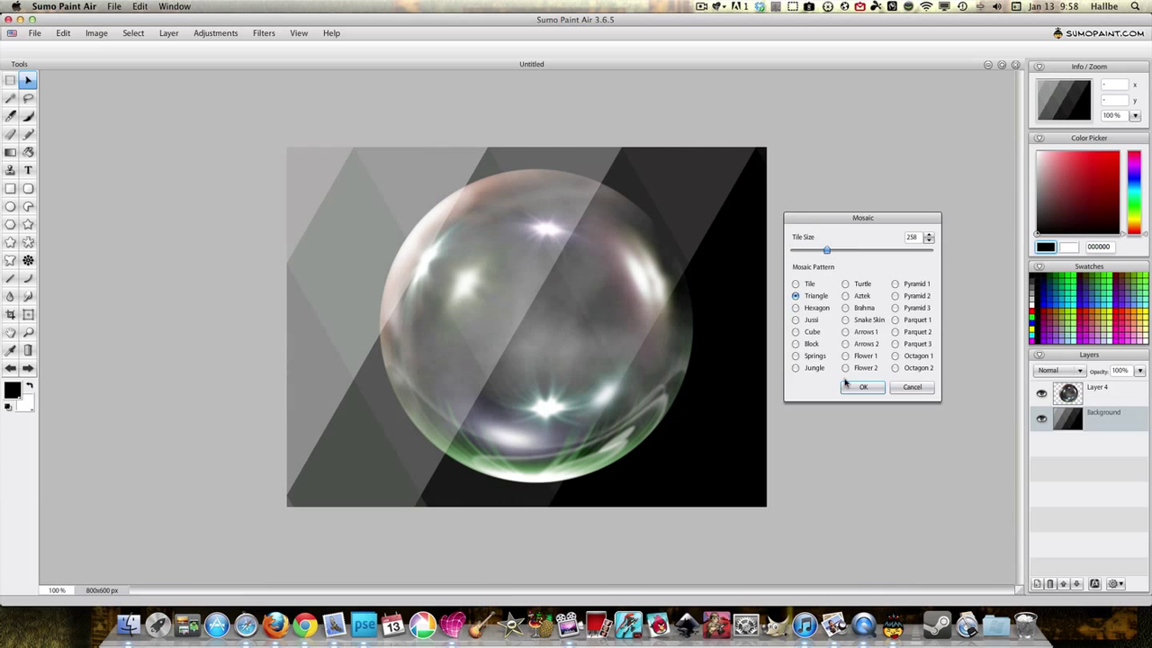
pyautogui.click(849, 388)
pyautogui.click(263, 35)
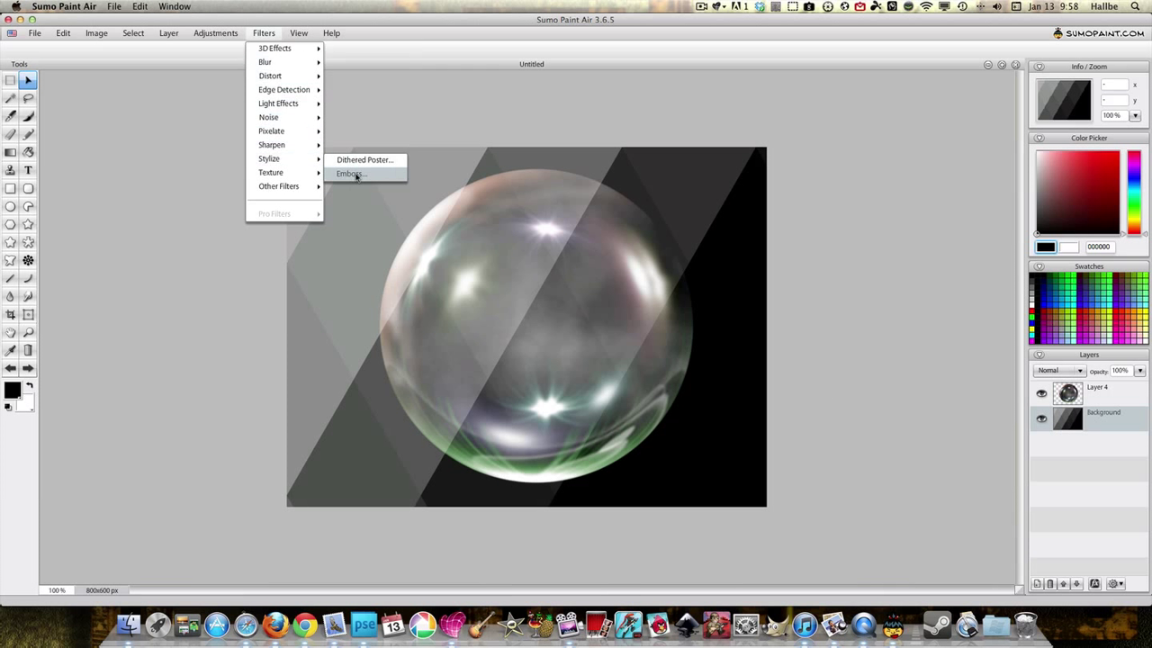
pyautogui.click(361, 160)
pyautogui.moveTo(570, 311); pyautogui.dragTo(826, 181)
pyautogui.click(837, 248)
pyautogui.click(11, 369)
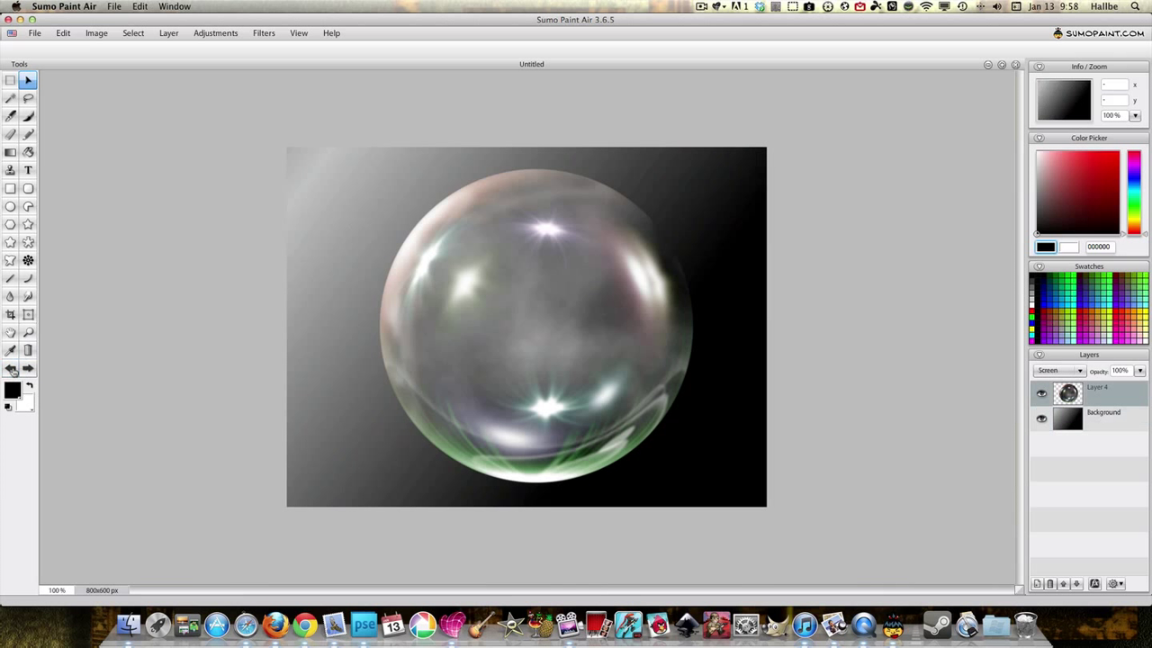